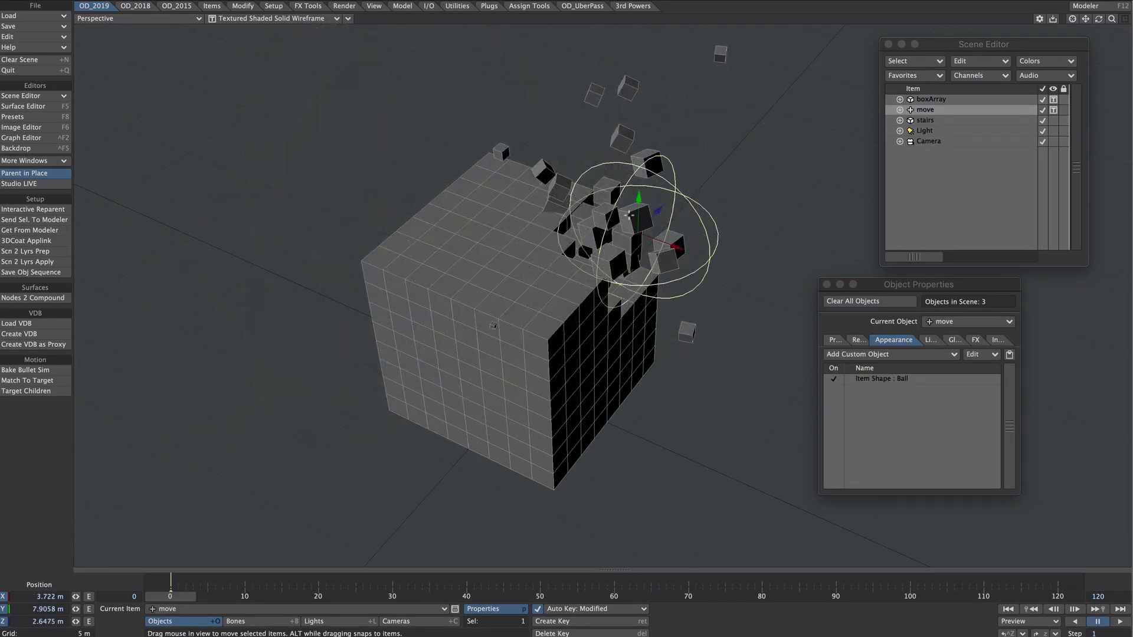
Array the box along X with a count of 10 and an X offset of 1.29 m between copies
{"action": "key", "text": "shift+h"}
{"action": "left_click_drag", "start_coordinate": [661, 401], "coordinate": [743, 401]}
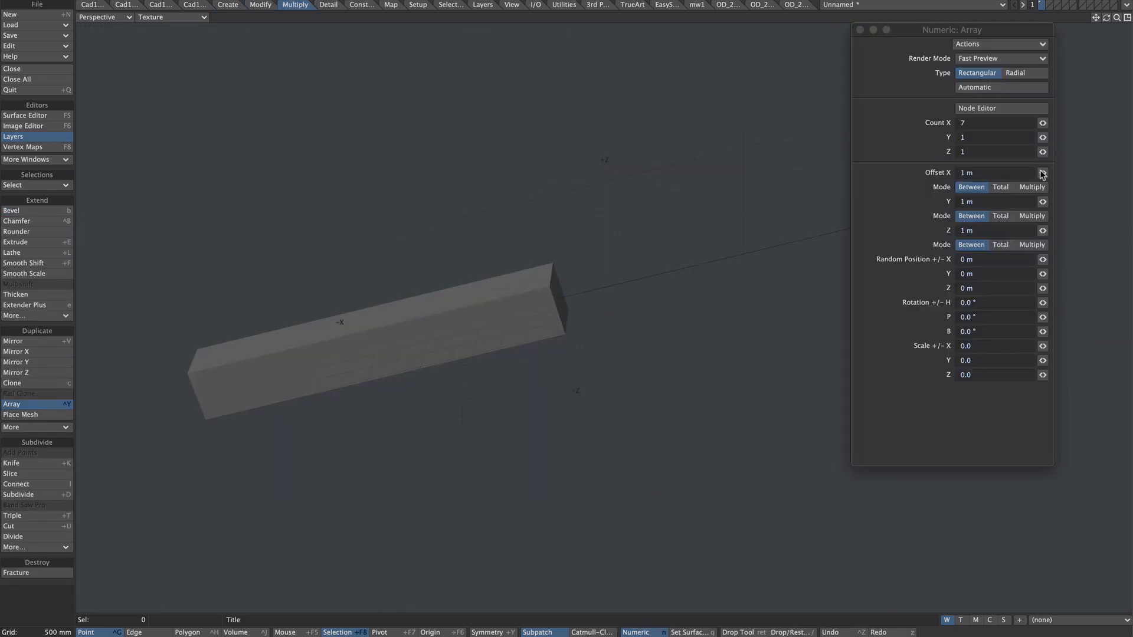
{"action": "left_click_drag", "start_coordinate": [1042, 175], "coordinate": [1060, 174]}
{"action": "left_click_drag", "start_coordinate": [1042, 123], "coordinate": [1053, 123]}
{"action": "scroll", "coordinate": [817, 174], "scroll_direction": "down", "scroll_amount": 2}
{"action": "left_click_drag", "start_coordinate": [652, 217], "coordinate": [551, 218], "text": "alt+shift"}
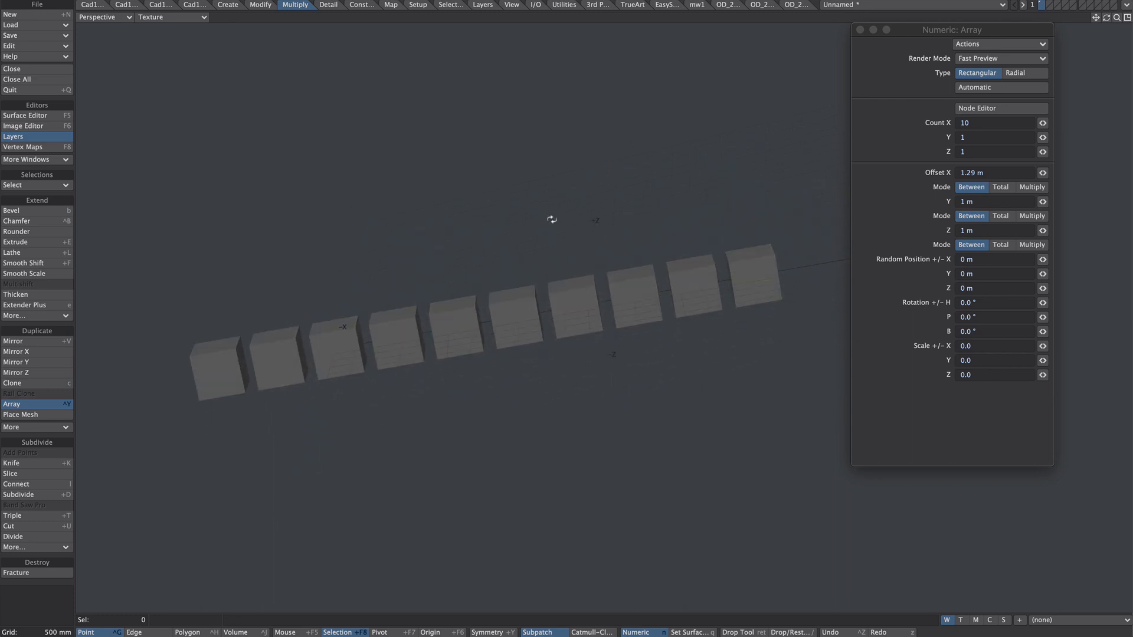
{"action": "left_click_drag", "start_coordinate": [482, 154], "coordinate": [428, 160], "text": "alt"}
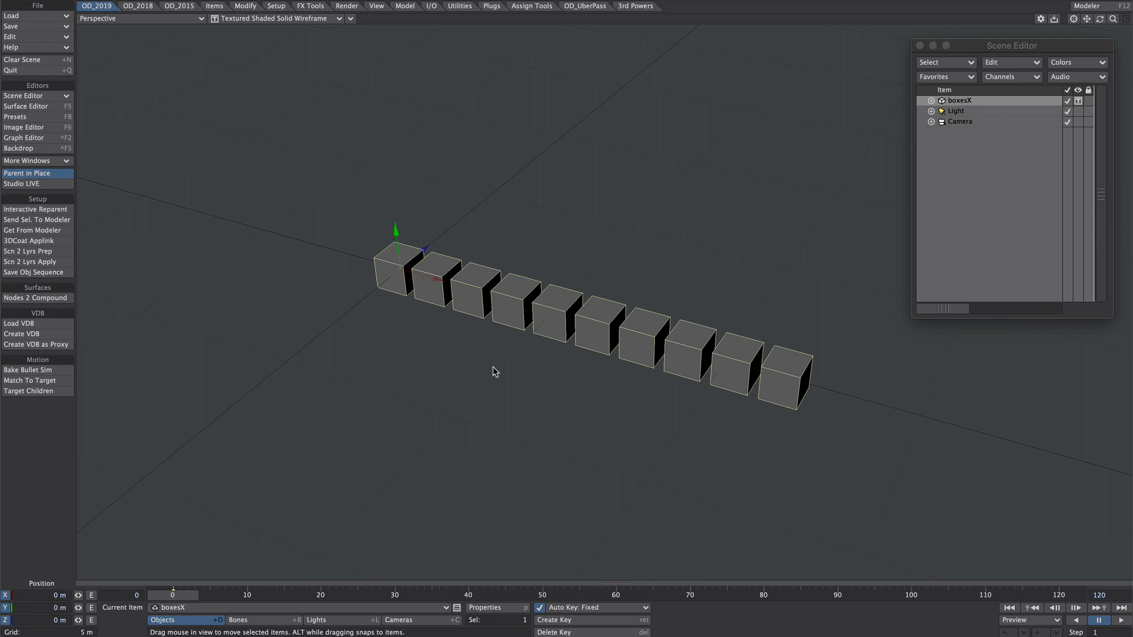
Add a null named followMe and move it back along Z to about -6.27 m at frame 0
{"action": "key", "text": "ctrl+n"}
{"action": "type", "text": "fo"}
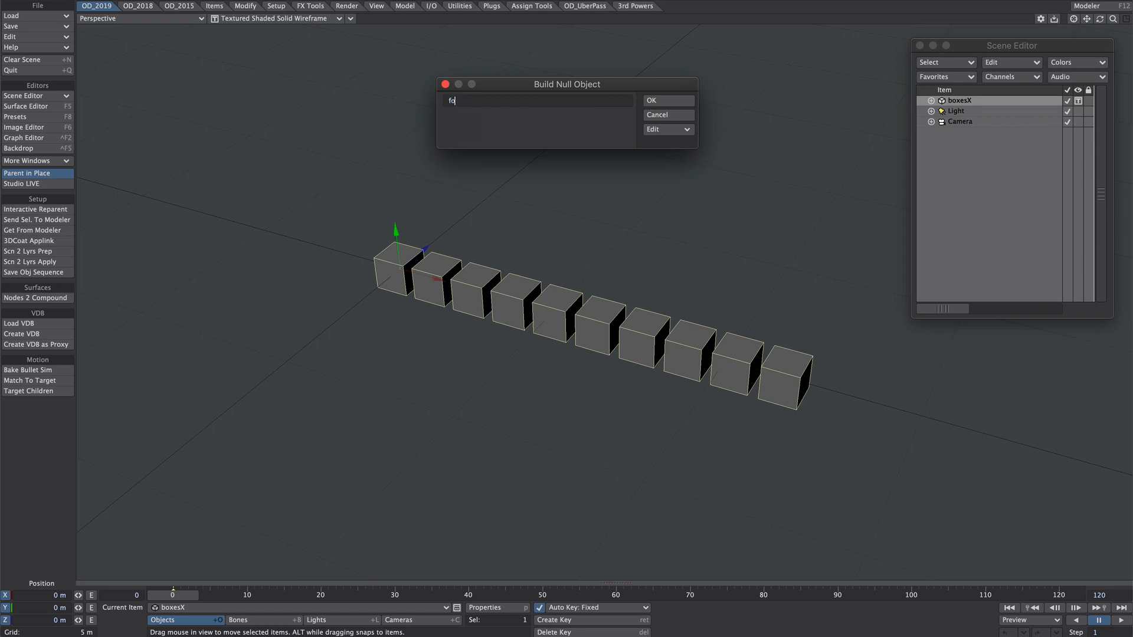
{"action": "type", "text": "llowMe"}
{"action": "left_click", "coordinate": [673, 105]}
{"action": "left_click_drag", "start_coordinate": [425, 249], "coordinate": [281, 367]}
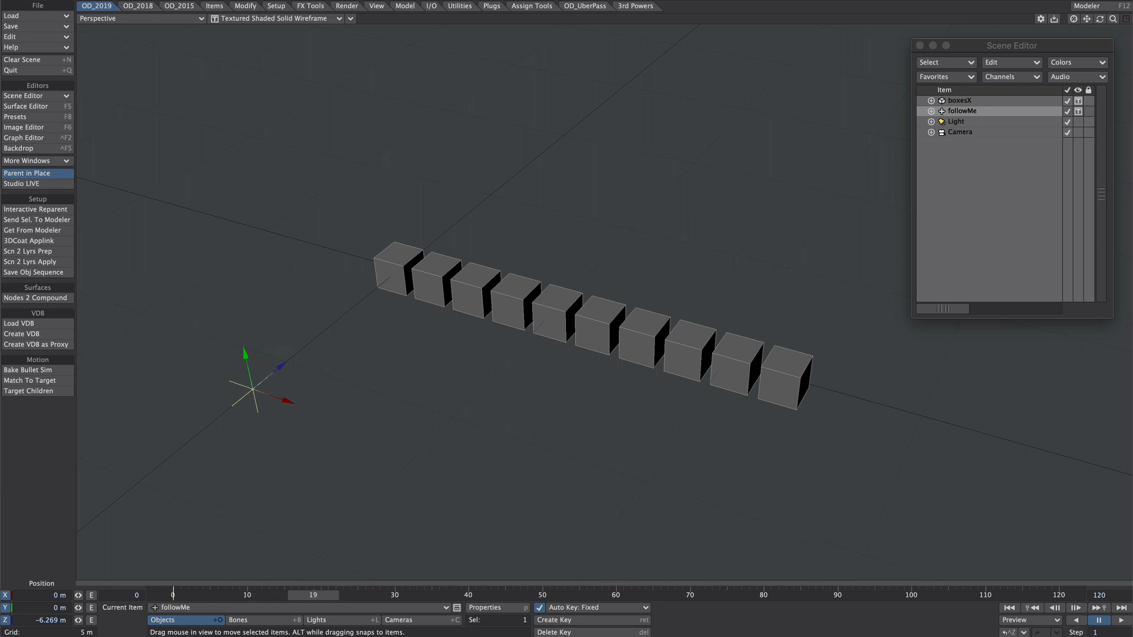
Set auto keying to Modified and key followMe's Z position at 0 m on frame 21
{"action": "left_click", "coordinate": [590, 607]}
{"action": "left_click", "coordinate": [596, 577]}
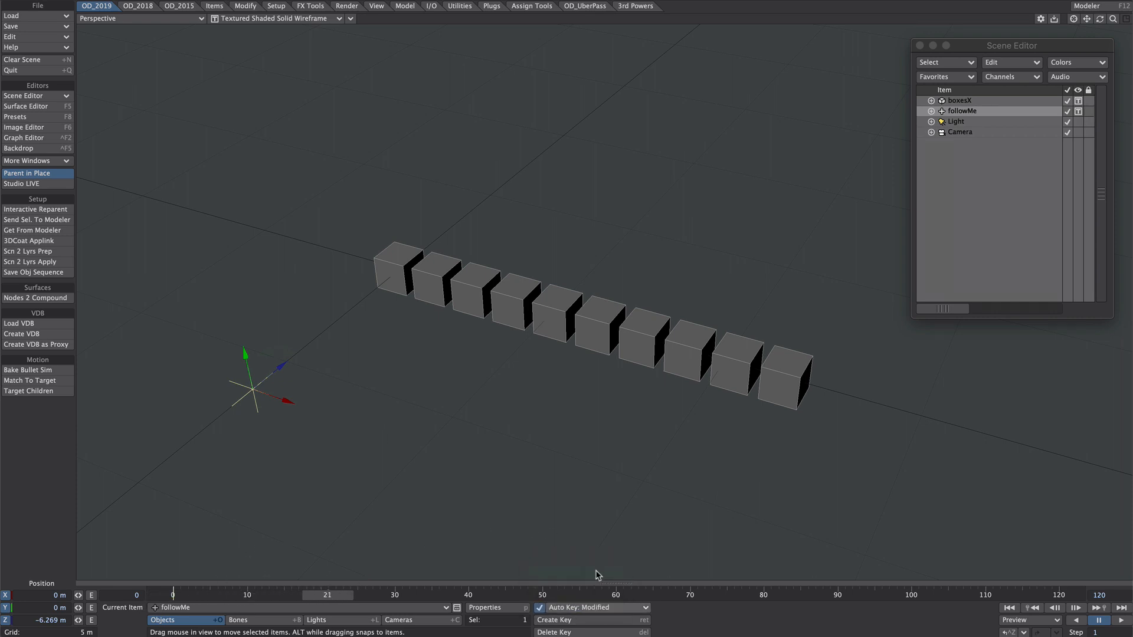
{"action": "left_click", "coordinate": [53, 620]}
{"action": "type", "text": "0"}
{"action": "key", "text": "Return"}
{"action": "left_click", "coordinate": [225, 595]}
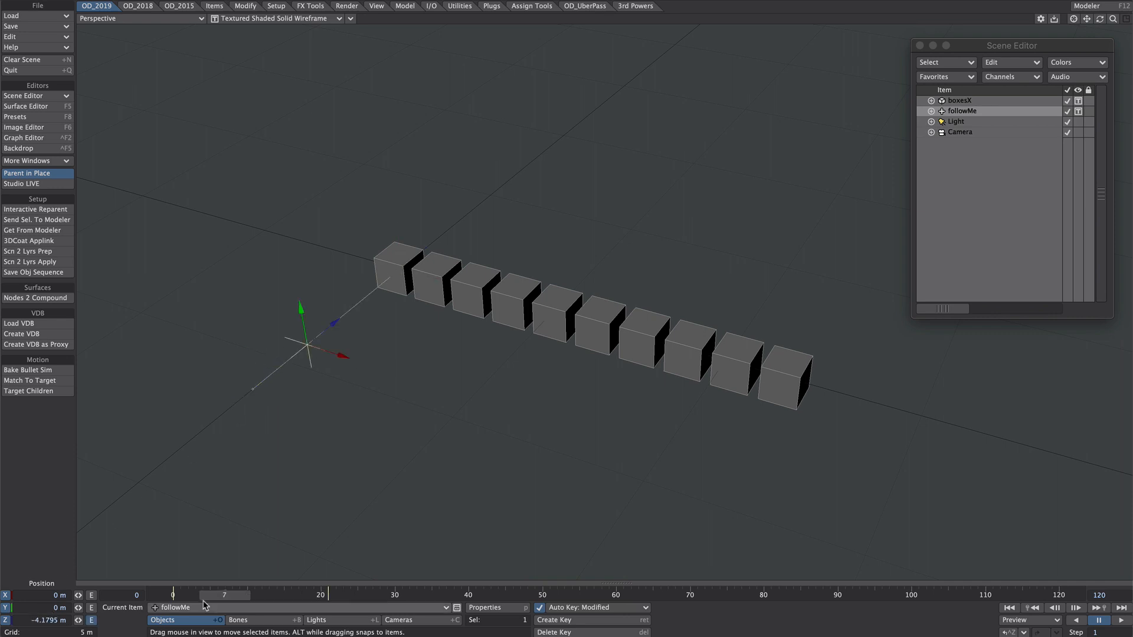
Change followMe's item shape to Box with a scale of 500 mm and return to frame 0
{"action": "key", "text": "p"}
{"action": "left_click_drag", "start_coordinate": [1031, 231], "coordinate": [809, 120]}
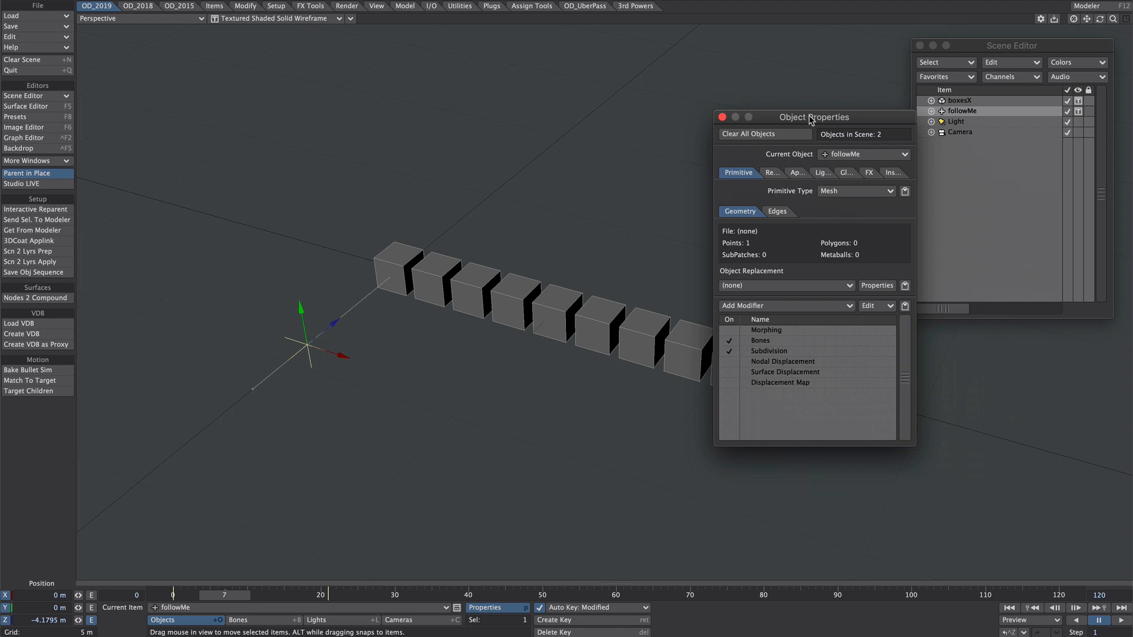
{"action": "left_click", "coordinate": [788, 170]}
{"action": "left_click", "coordinate": [791, 184]}
{"action": "key", "text": "Return"}
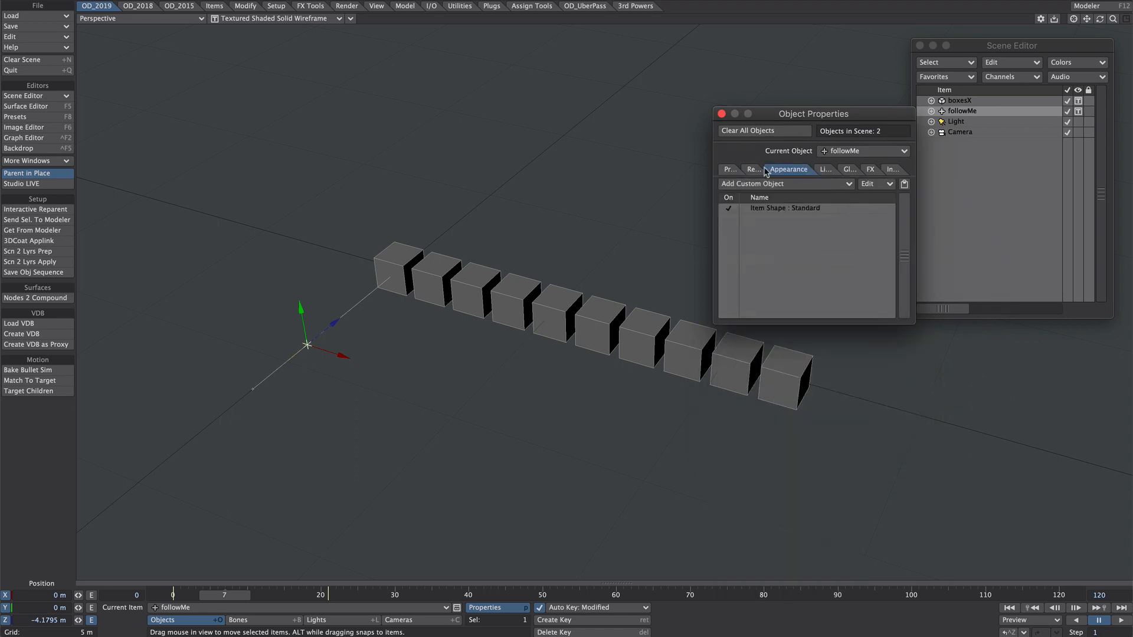
{"action": "left_click", "coordinate": [779, 211]}
{"action": "left_click_drag", "start_coordinate": [835, 374], "coordinate": [789, 382]}
{"action": "type", "text": ".5"}
{"action": "key", "text": "Tab"}
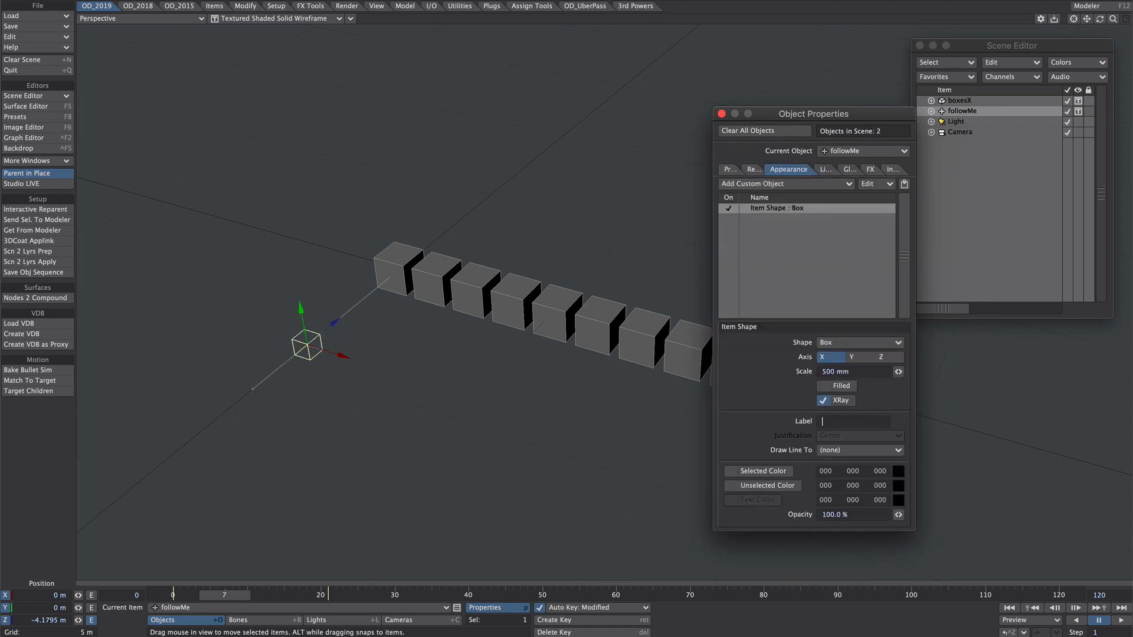
{"action": "left_click", "coordinate": [721, 114]}
{"action": "left_click_drag", "start_coordinate": [212, 595], "coordinate": [160, 595]}
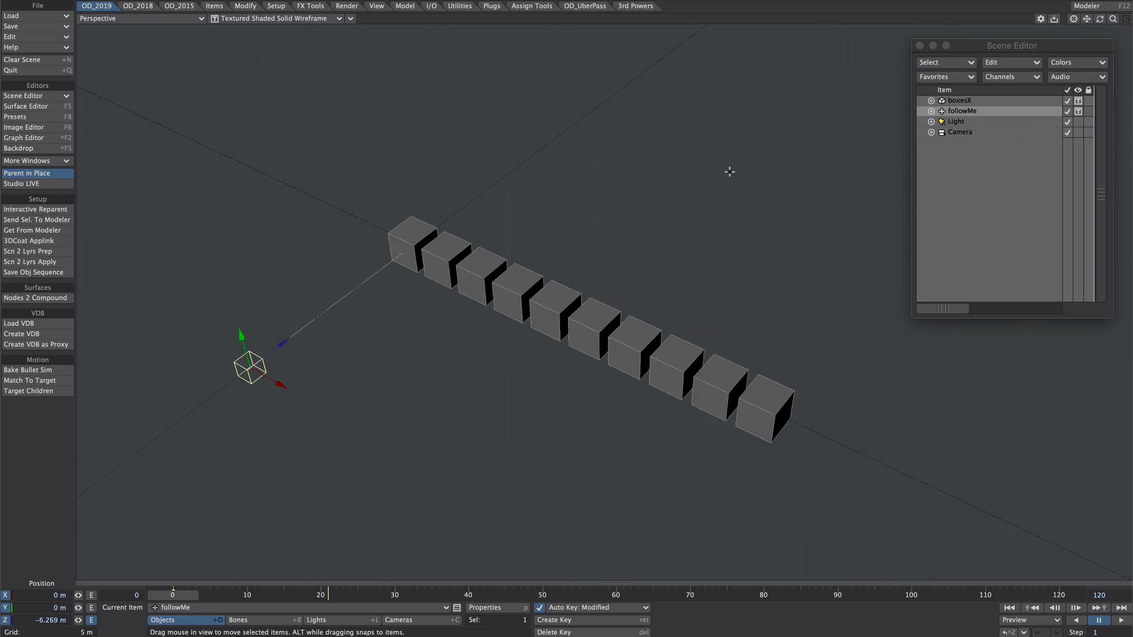
Remove all existing modifiers from boxesX and add a Nodal Displacement modifier
{"action": "left_click", "coordinate": [964, 101]}
{"action": "key", "text": "p"}
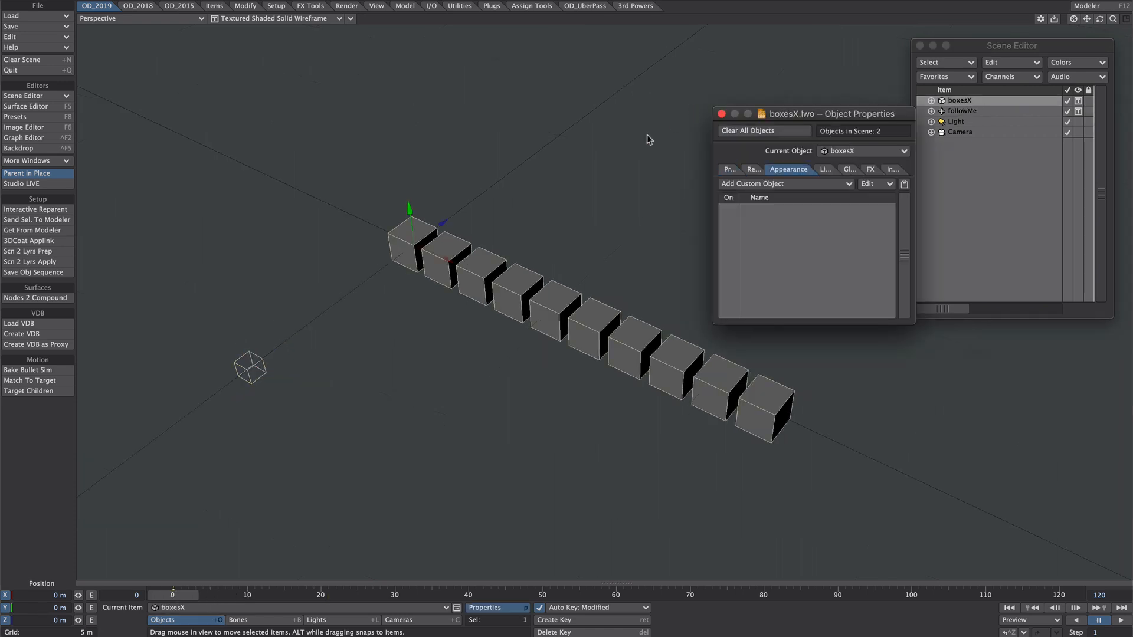
{"action": "left_click", "coordinate": [730, 170]}
{"action": "right_click", "coordinate": [770, 324]}
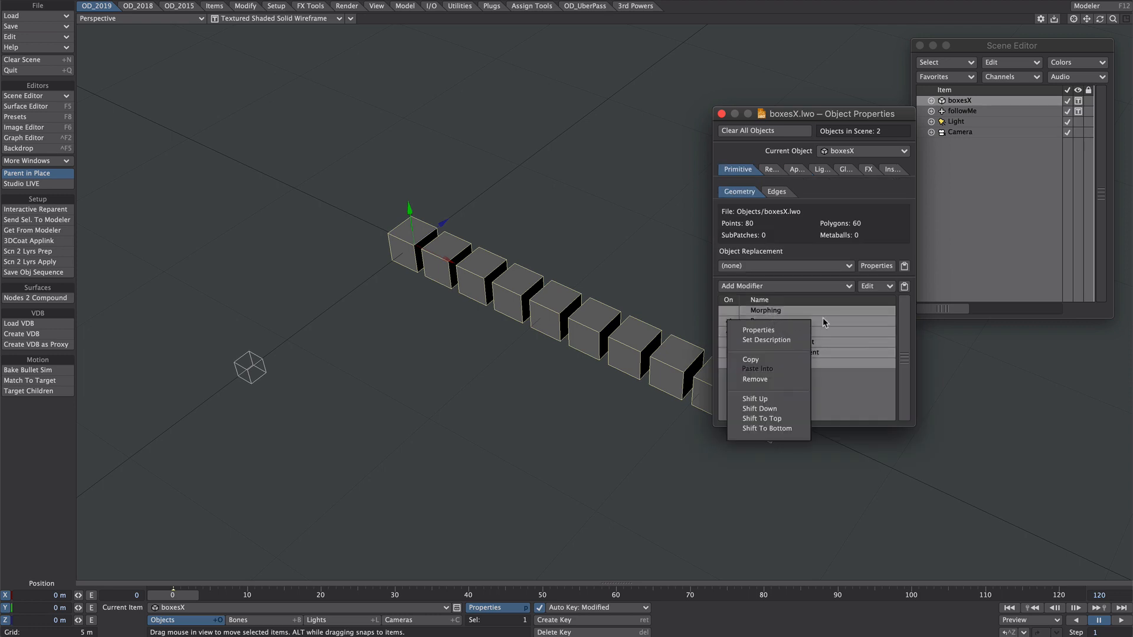
{"action": "left_click", "coordinate": [777, 380]}
{"action": "left_click", "coordinate": [767, 286]}
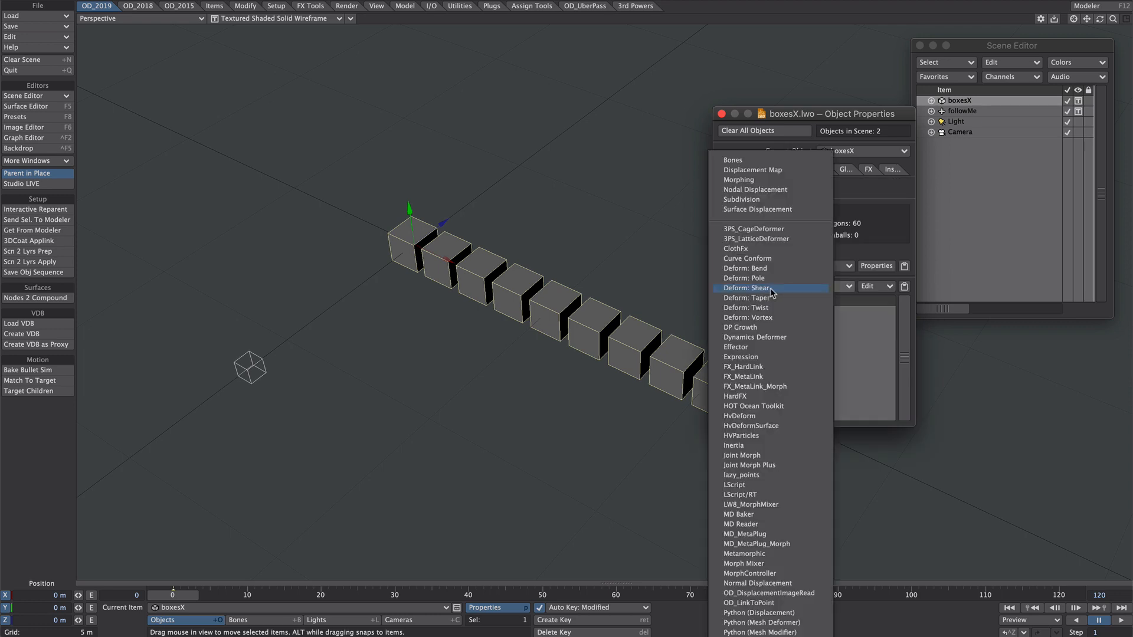
{"action": "left_click", "coordinate": [765, 192]}
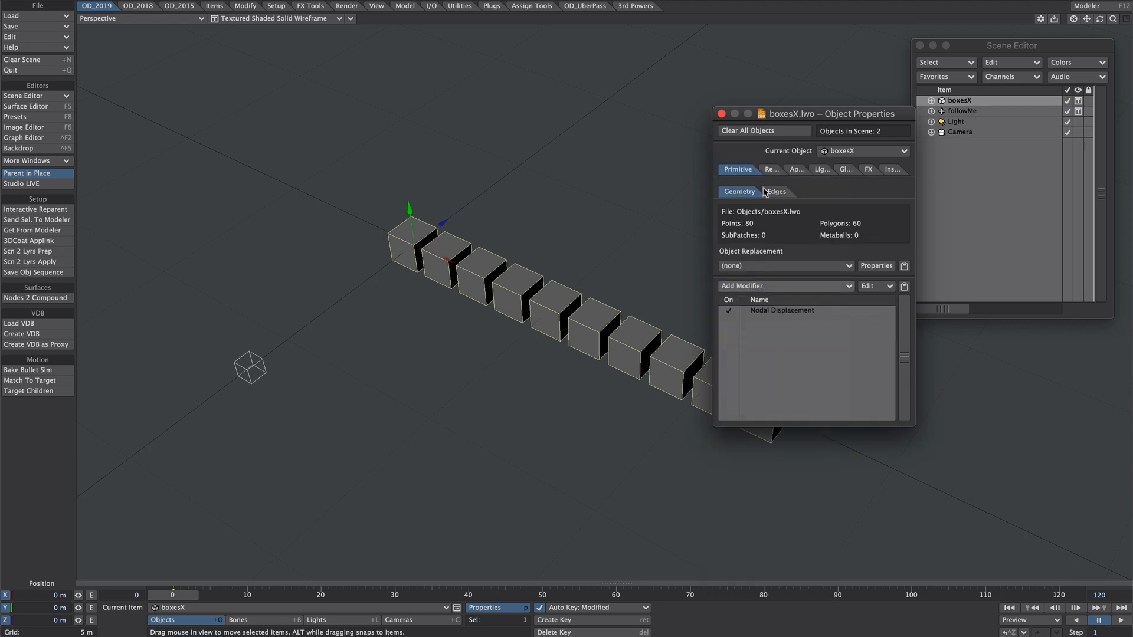
Add the DP Kit Item Info node to the boxesX displacement network and set its item to followMe
{"action": "double_click", "coordinate": [785, 309]}
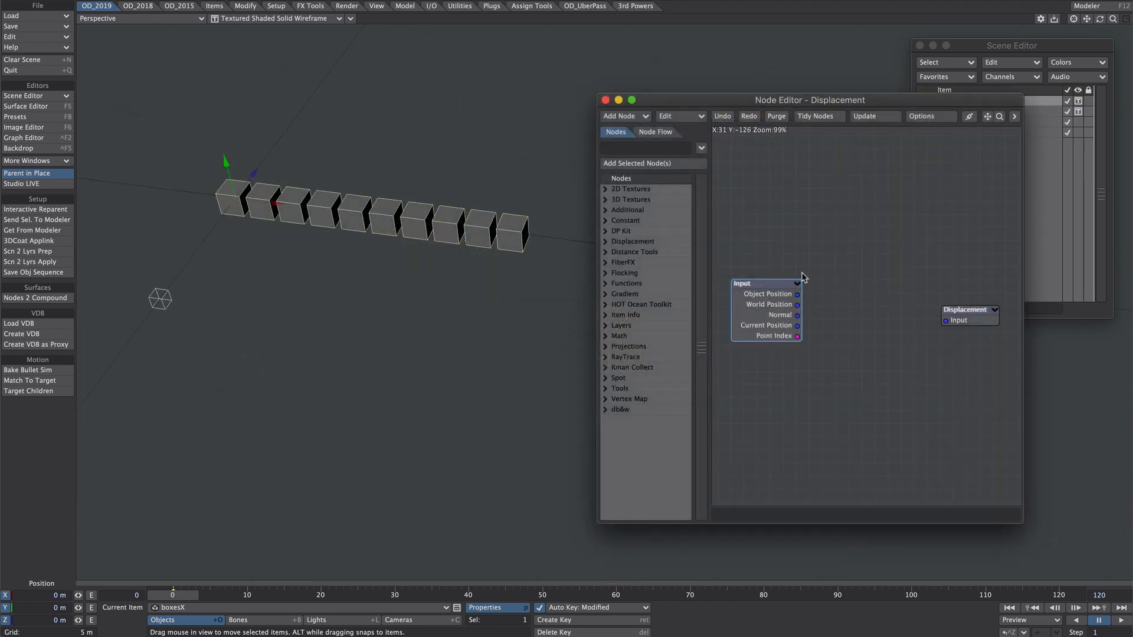
{"action": "left_click", "coordinate": [619, 146]}
{"action": "type", "text": "item"}
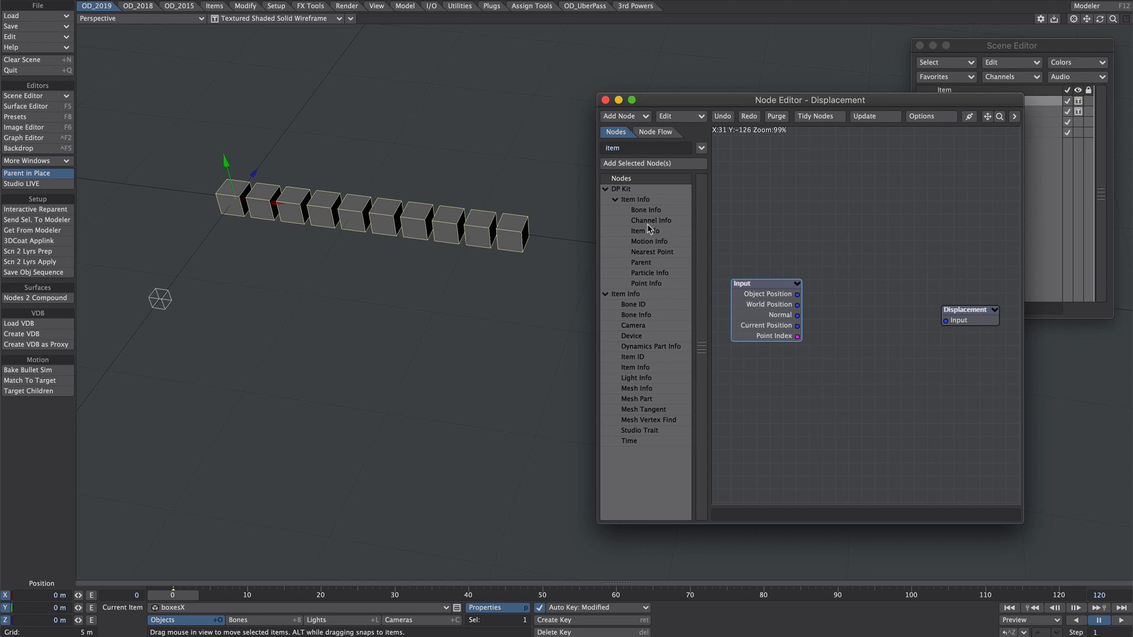
{"action": "left_click_drag", "start_coordinate": [642, 232], "coordinate": [840, 269]}
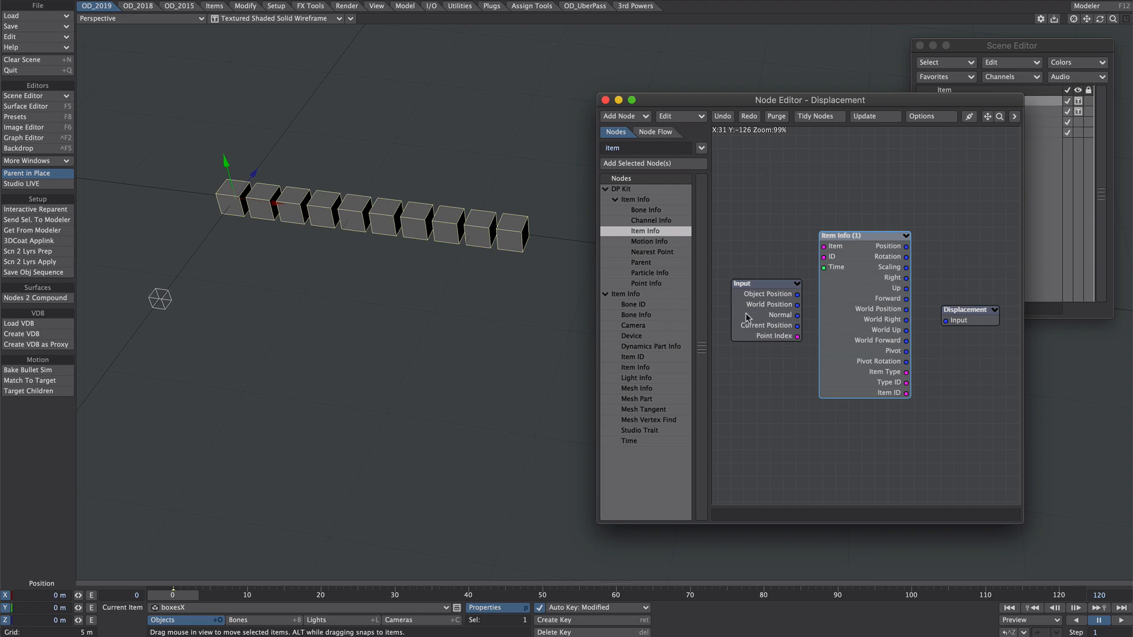
{"action": "double_click", "coordinate": [871, 278]}
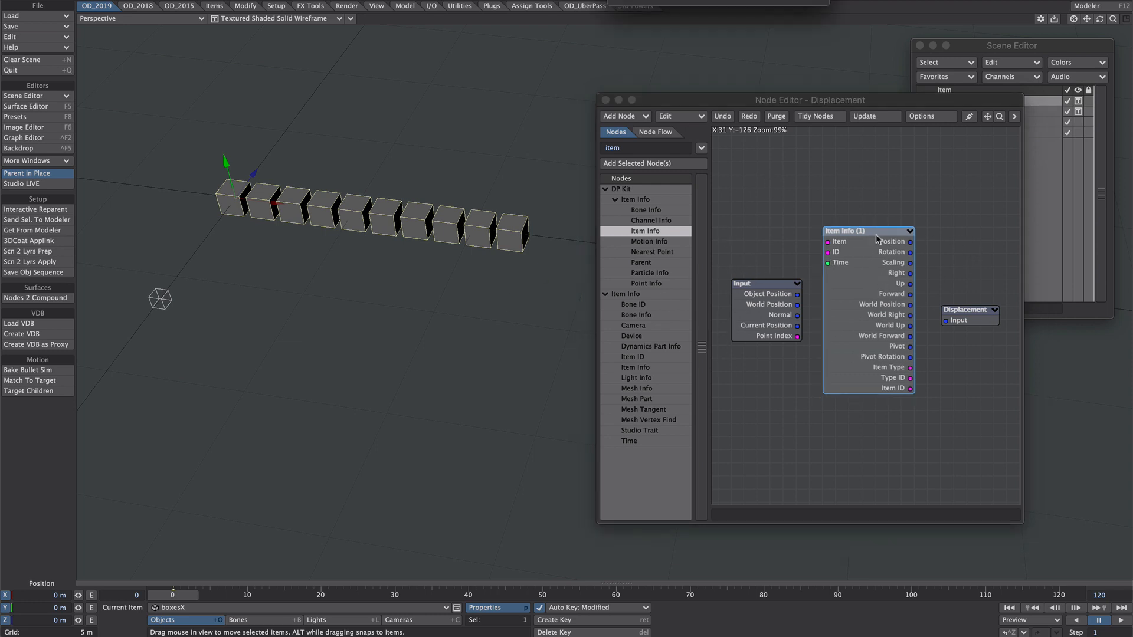
{"action": "left_click", "coordinate": [788, 187]}
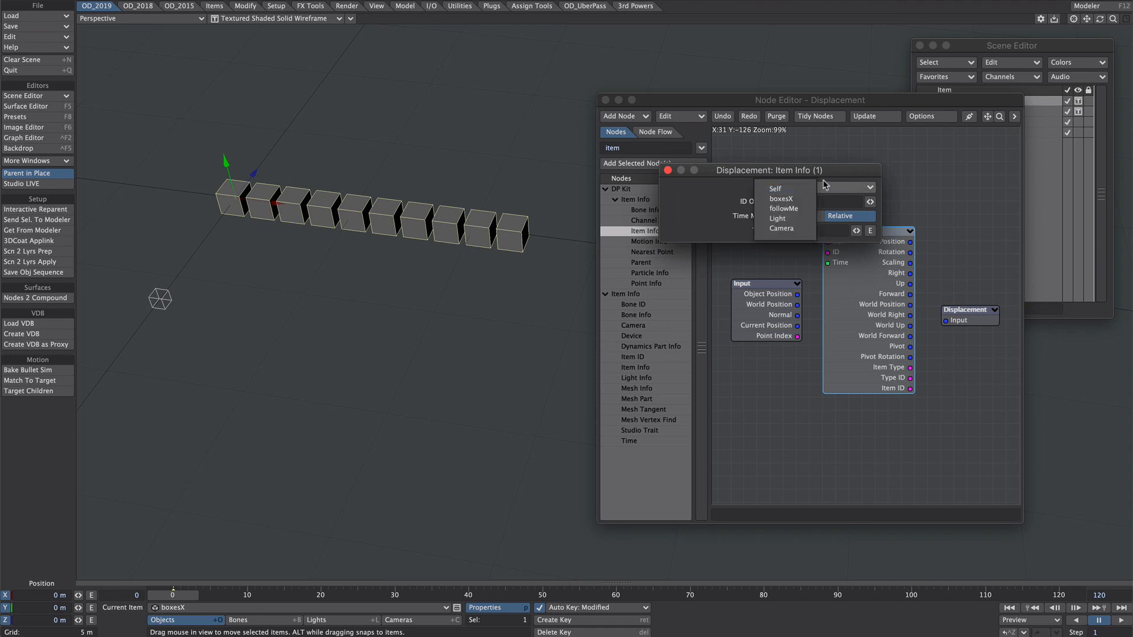
{"action": "left_click", "coordinate": [783, 208]}
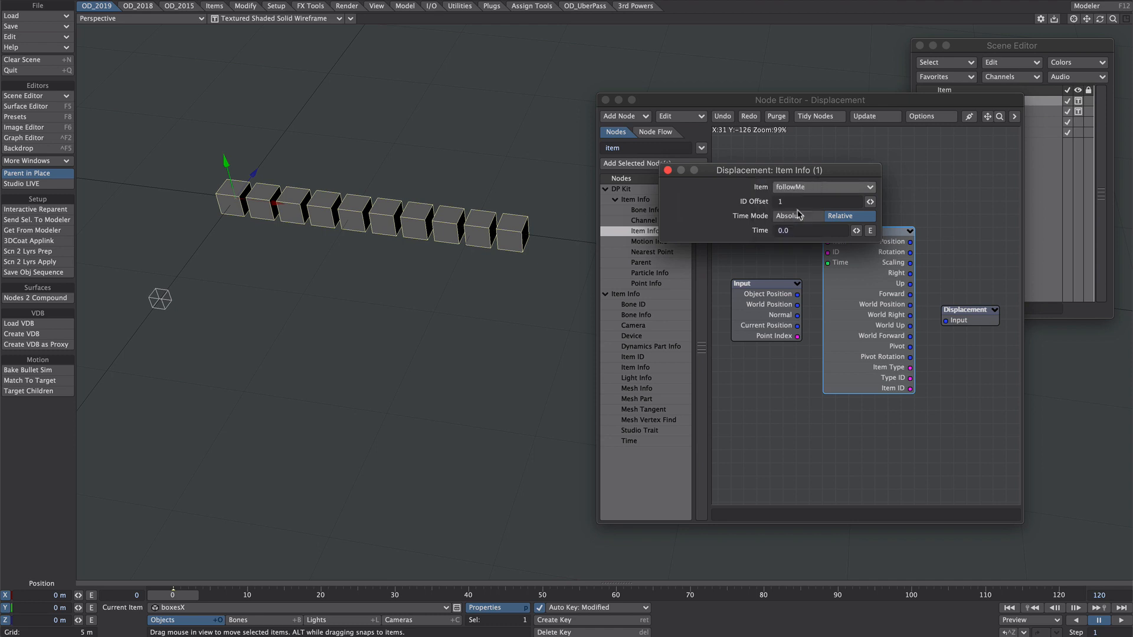
{"action": "left_click", "coordinate": [668, 170]}
Connect Item Info's Position output to the Displacement input and play the animation to check the boxes' motion
{"action": "left_click_drag", "start_coordinate": [912, 243], "coordinate": [946, 321]}
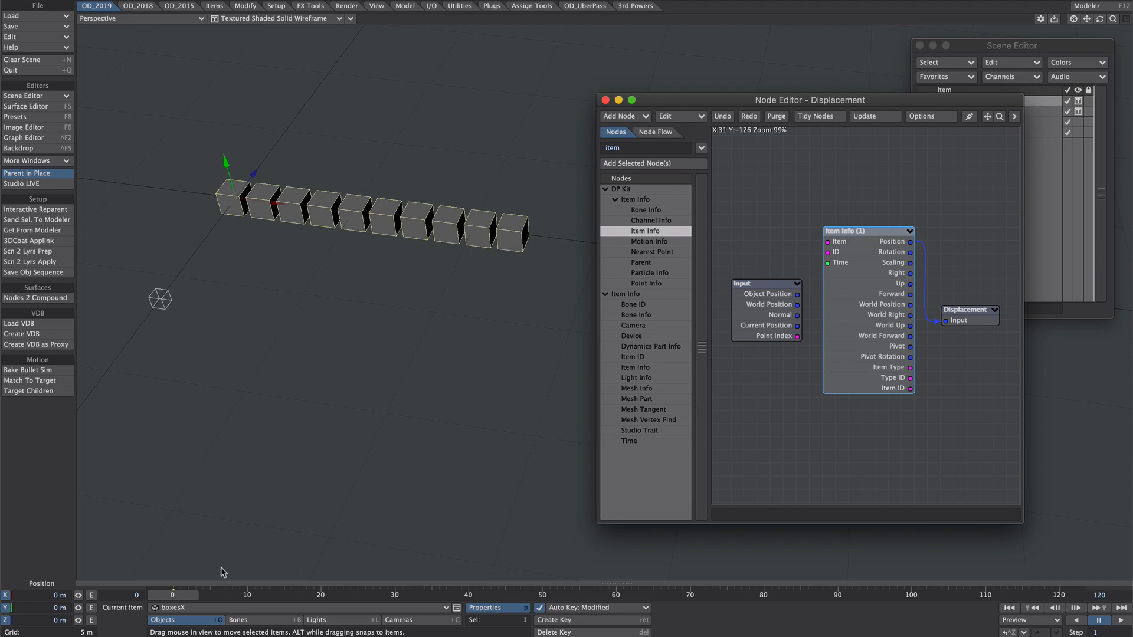
{"action": "left_click", "coordinate": [1122, 620]}
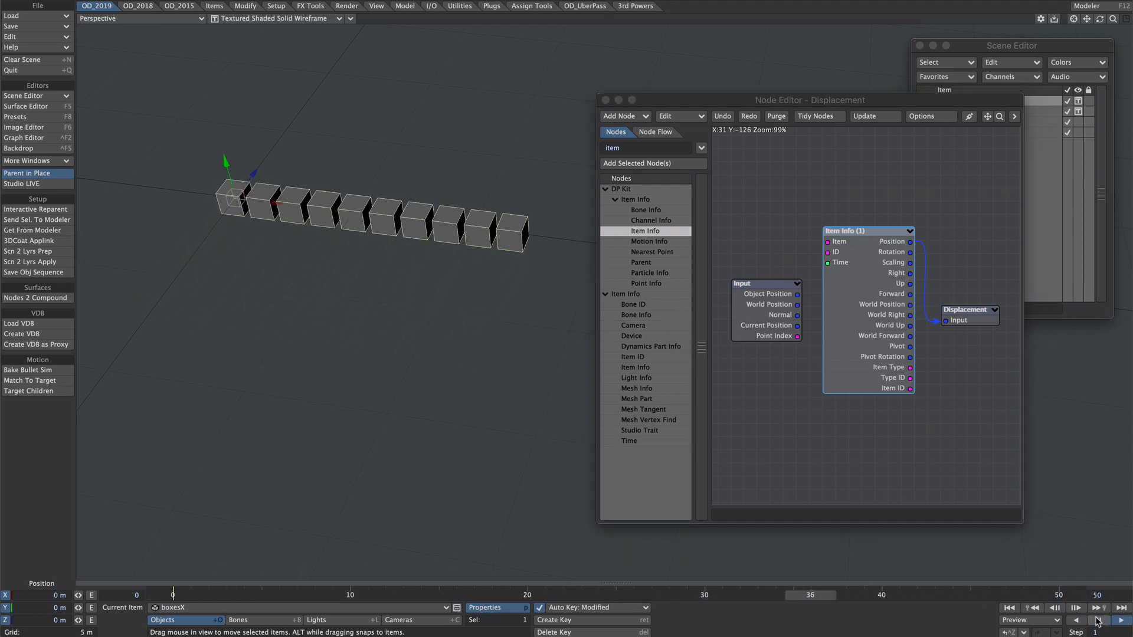
{"action": "left_click", "coordinate": [1098, 621]}
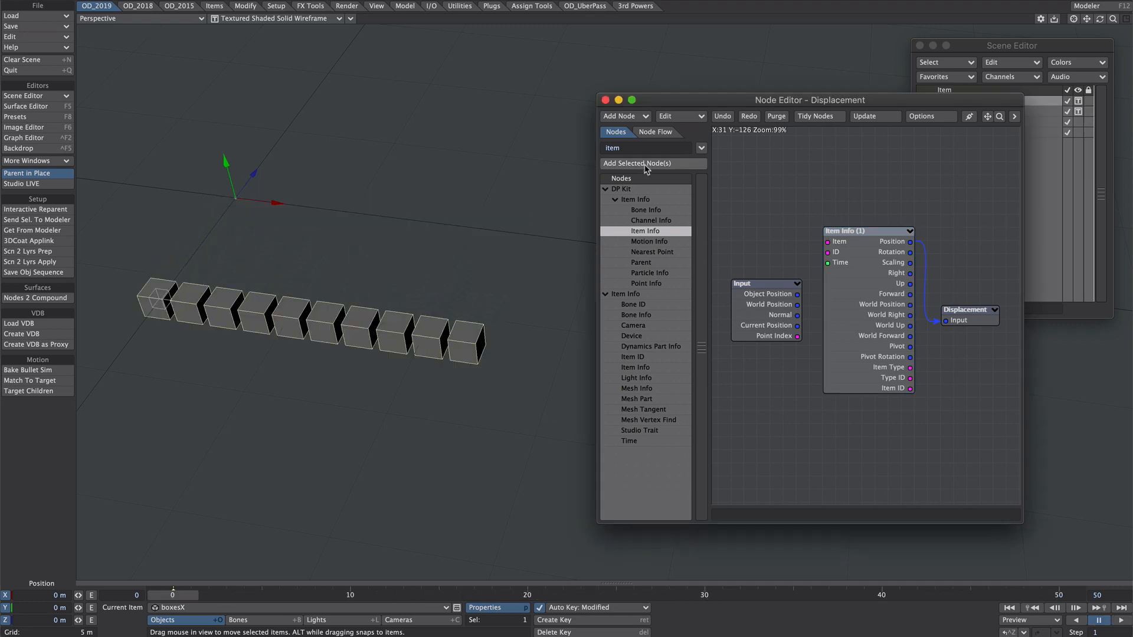
Insert a Part Move node, feeding Item Info's Position into Move and its Delta into the Displacement input, and play the animation
{"action": "left_click", "coordinate": [636, 147]}
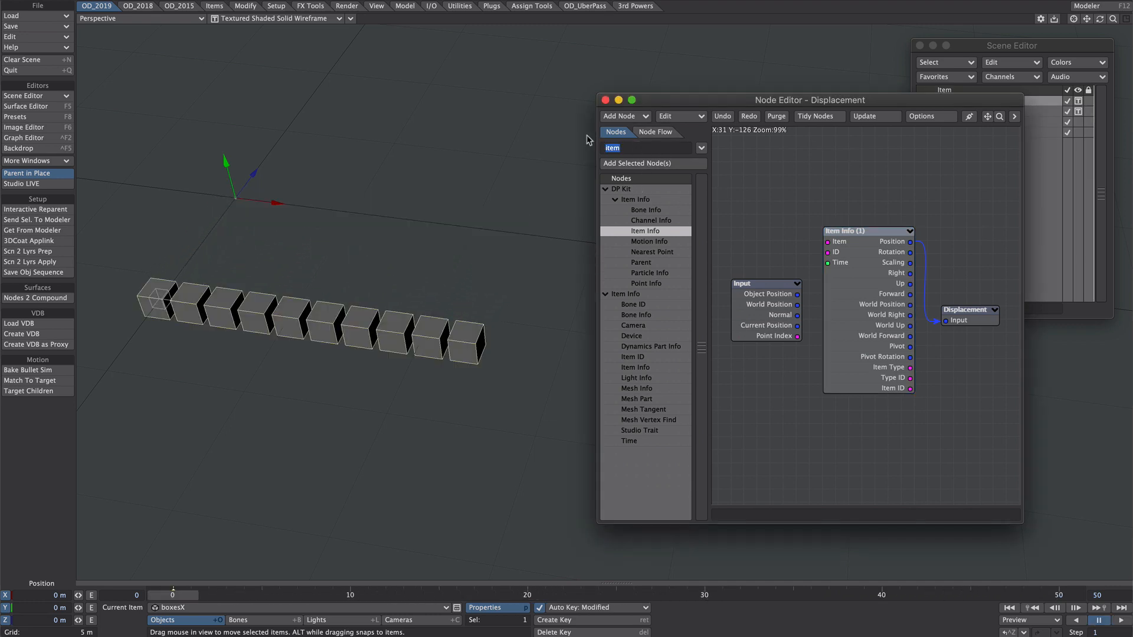
{"action": "type", "text": "par"}
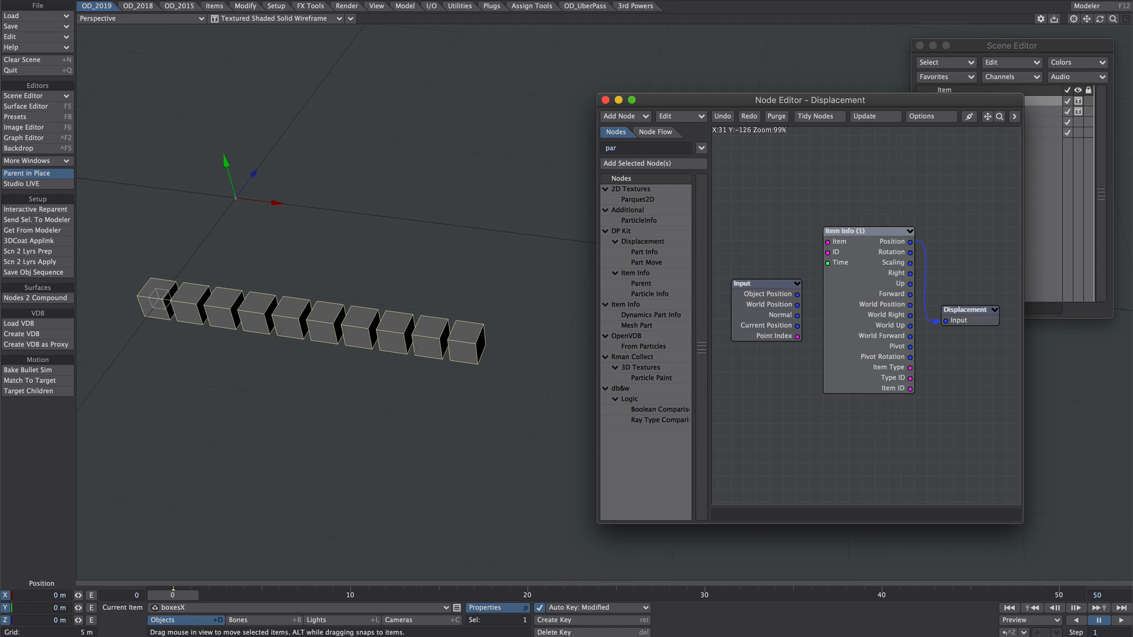
{"action": "type", "text": "t"}
{"action": "left_click_drag", "start_coordinate": [646, 242], "coordinate": [951, 195]}
{"action": "left_click_drag", "start_coordinate": [862, 285], "coordinate": [797, 257]}
{"action": "left_click", "coordinate": [952, 189]}
{"action": "left_click_drag", "start_coordinate": [977, 194], "coordinate": [961, 322]}
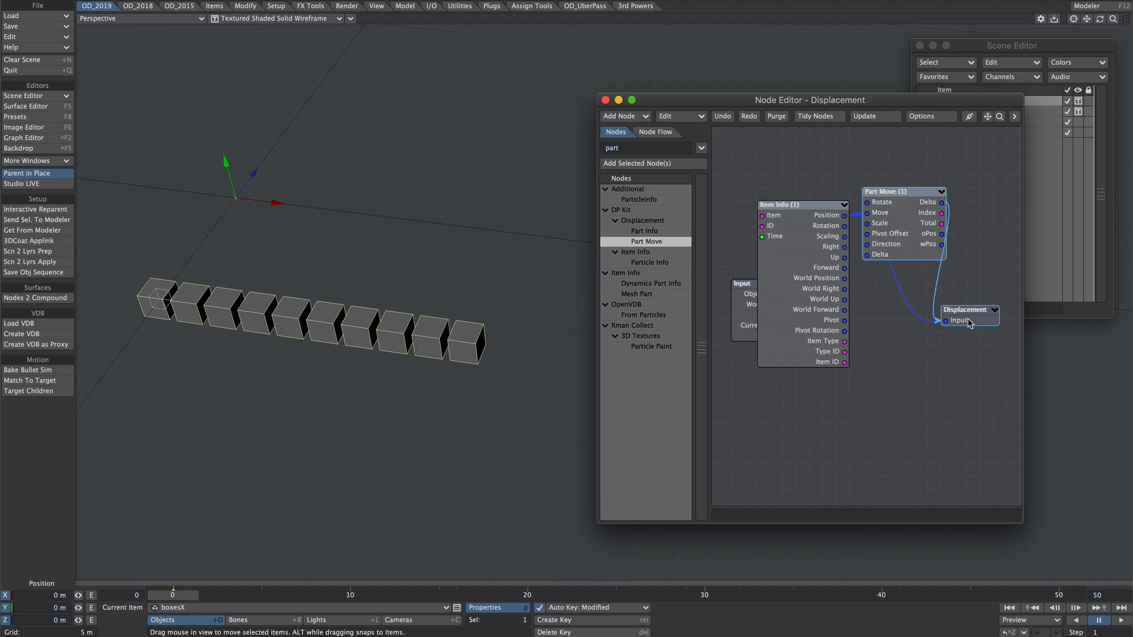
{"action": "left_click", "coordinate": [1010, 606]}
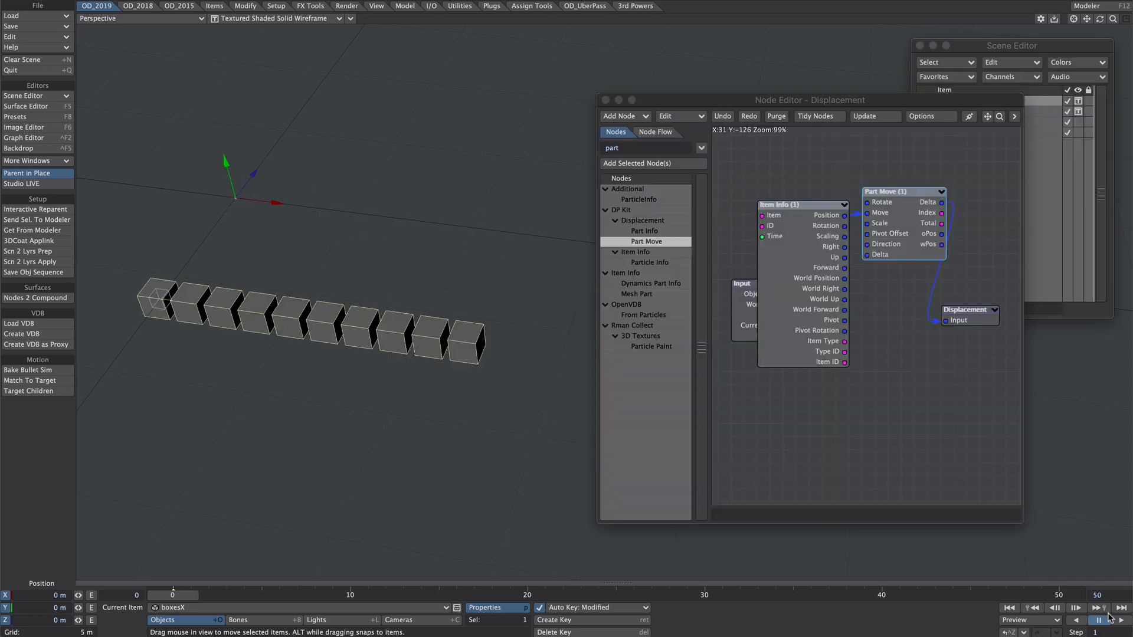
{"action": "left_click", "coordinate": [1121, 620]}
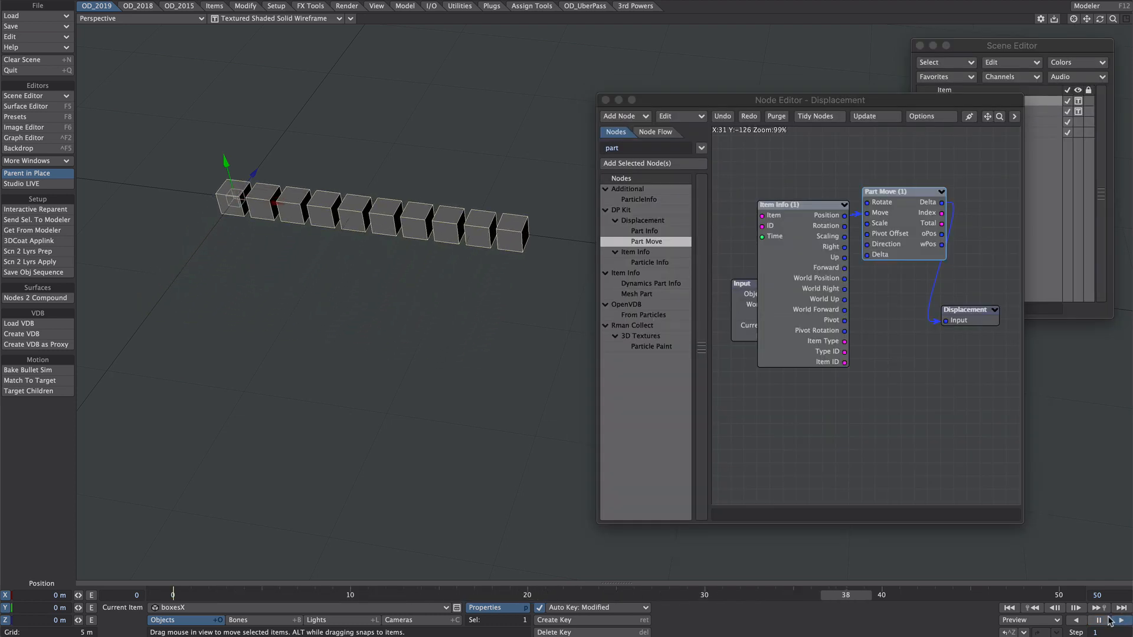
{"action": "left_click", "coordinate": [1098, 620]}
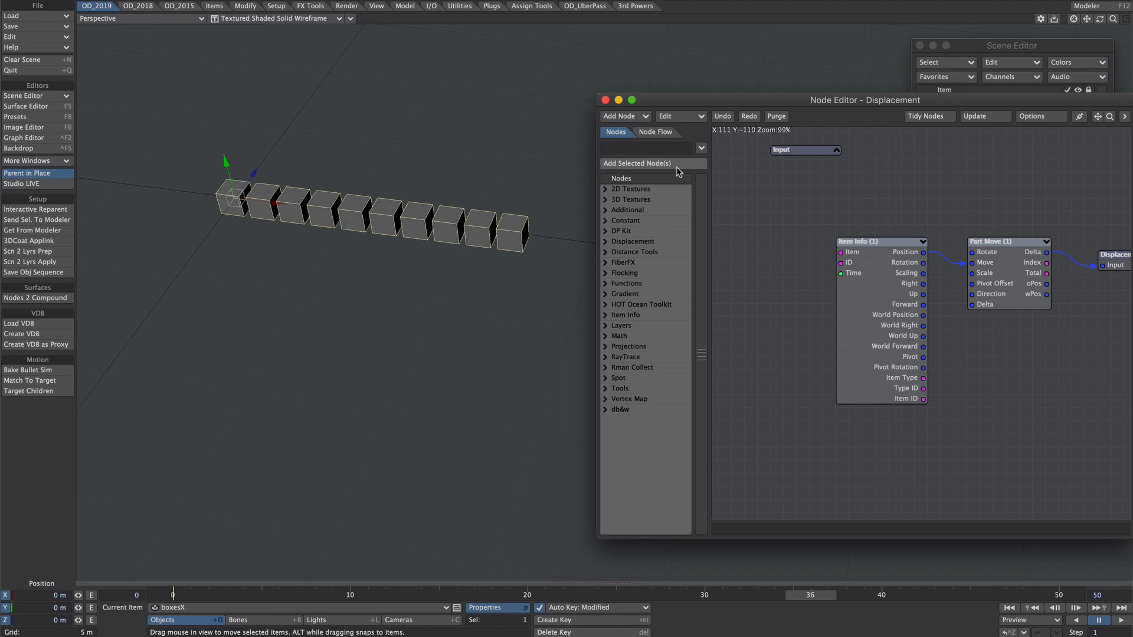
Add a Procedural node and connect its Value output to Item Info's Time input
{"action": "type", "text": "proc"}
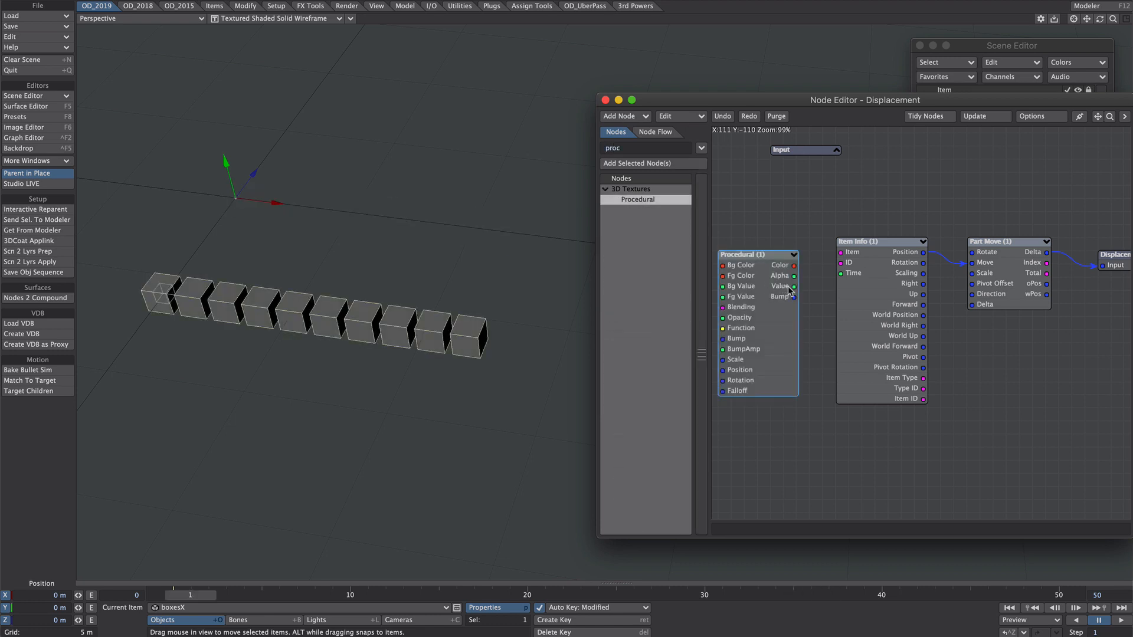
{"action": "left_click_drag", "start_coordinate": [795, 287], "coordinate": [841, 274]}
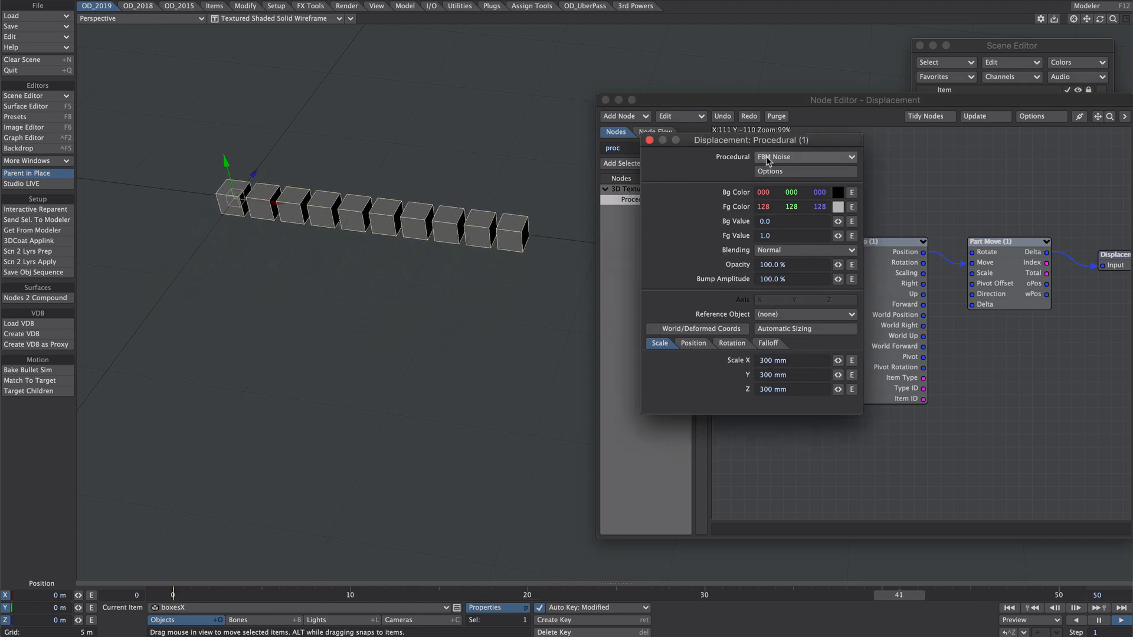
Try the Dented and FBM textures in the Procedural node and set its type to Hybrid Multi-fractal
{"action": "left_click", "coordinate": [767, 156]}
{"action": "left_click", "coordinate": [753, 205]}
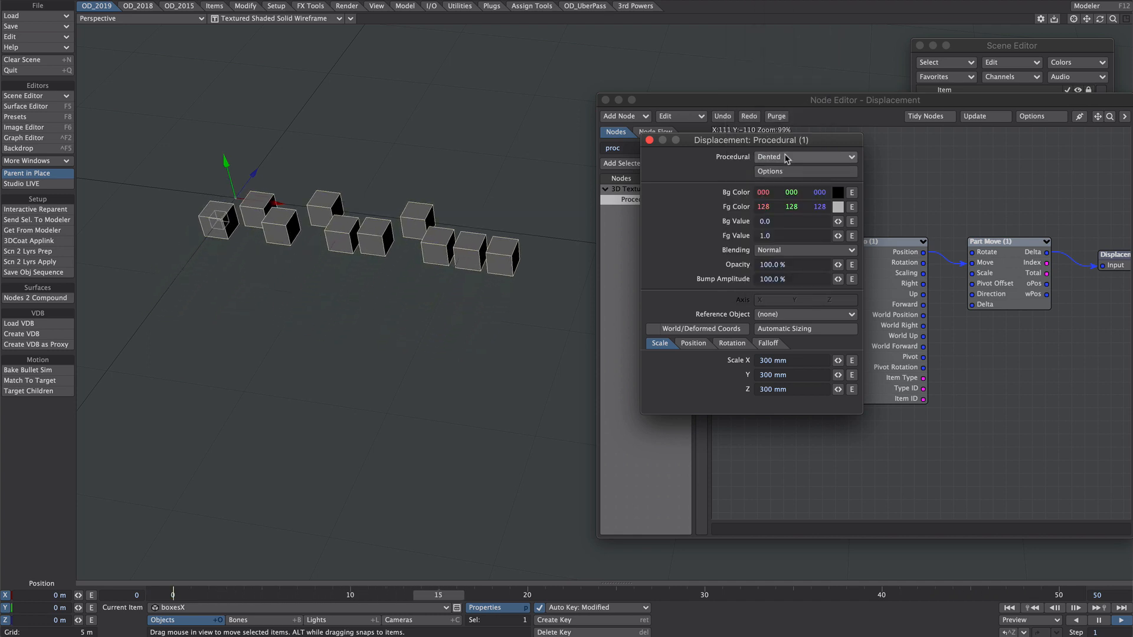
{"action": "left_click", "coordinate": [778, 156]}
{"action": "left_click", "coordinate": [780, 182]}
{"action": "left_click", "coordinate": [778, 156]}
{"action": "left_click", "coordinate": [767, 155]}
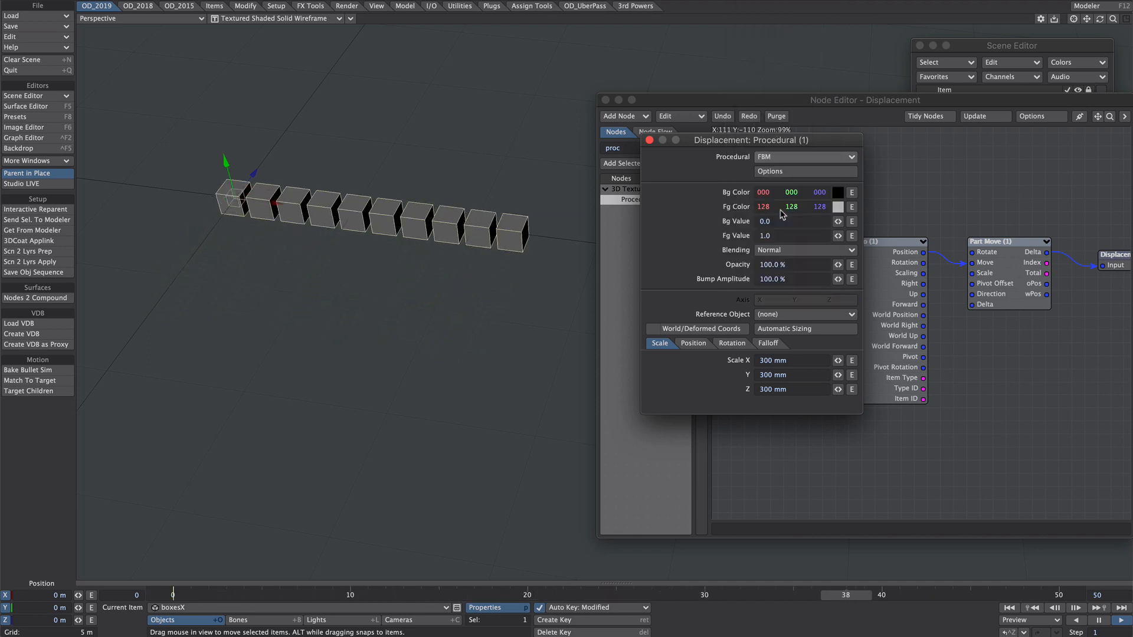
{"action": "left_click", "coordinate": [770, 157]}
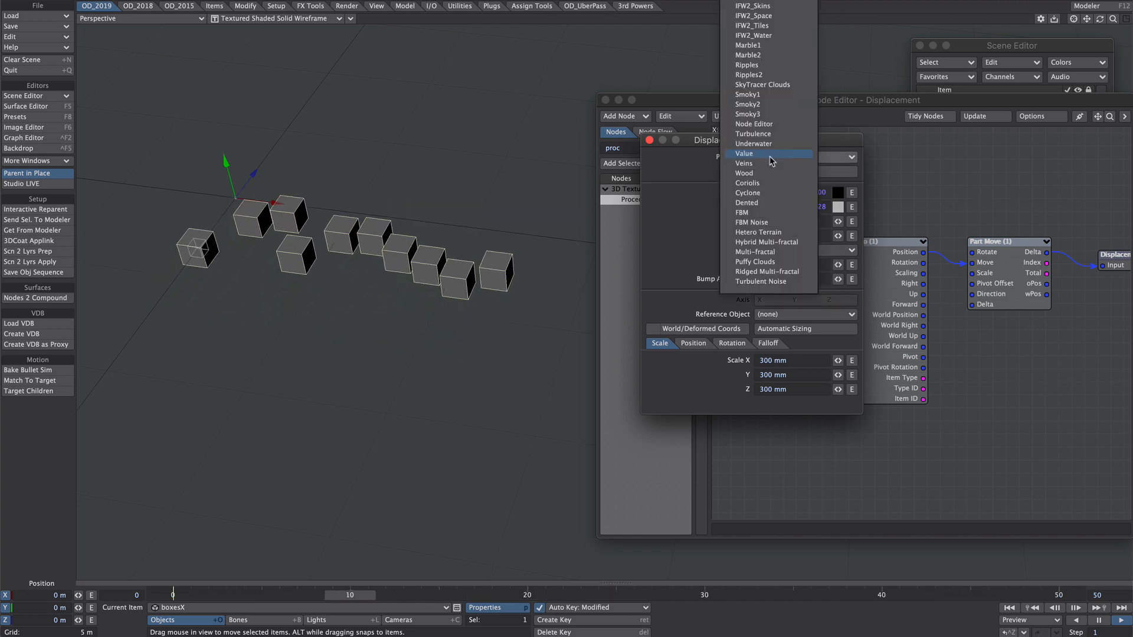
{"action": "left_click", "coordinate": [763, 243]}
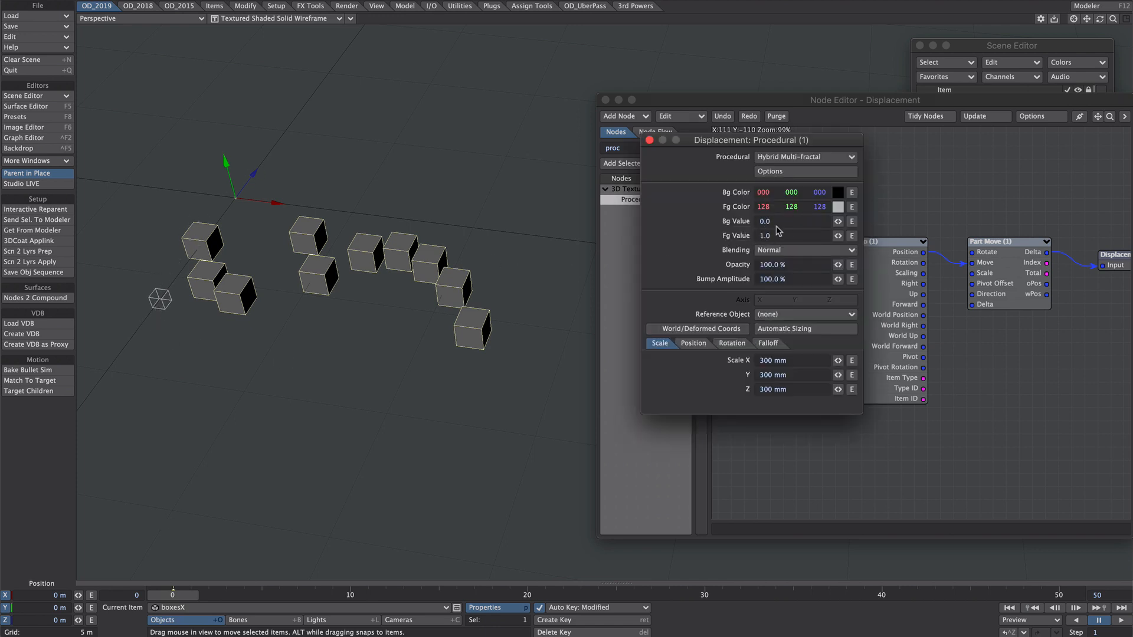
Set the Procedural node's Fg Value to 0, check the boxes on the timeline, and shift the texture's X position
{"action": "left_click_drag", "start_coordinate": [780, 234], "coordinate": [696, 223]}
{"action": "type", "text": "0"}
{"action": "key", "text": "Return"}
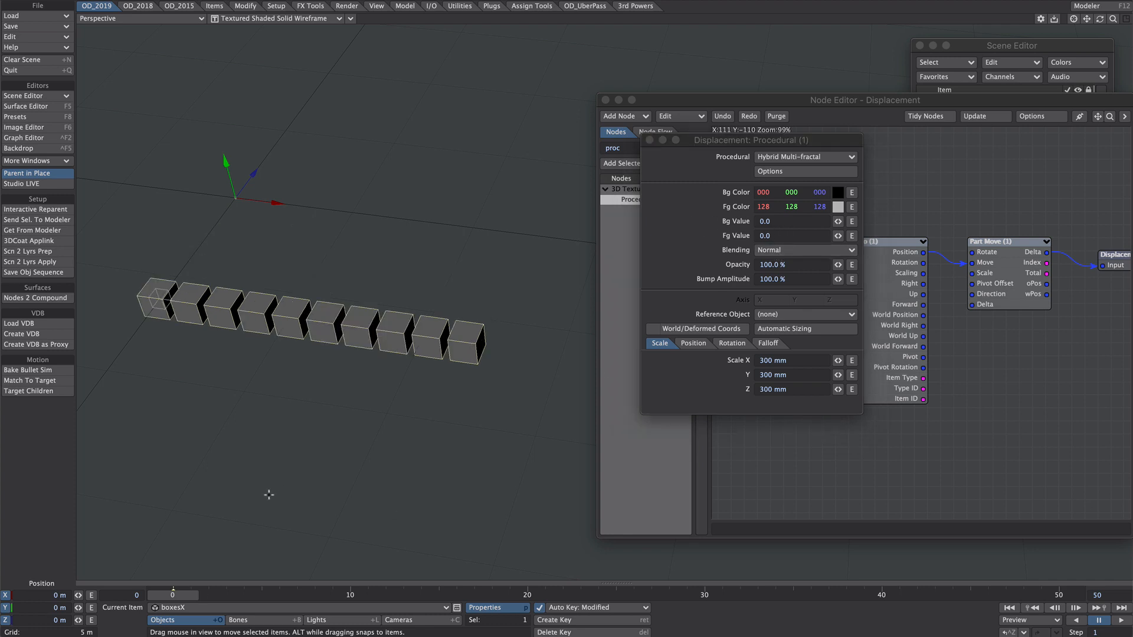
{"action": "mouse_move", "coordinate": [168, 598]}
{"action": "left_mouse_down"}
{"action": "mouse_move", "coordinate": [382, 595]}
{"action": "mouse_move", "coordinate": [171, 590]}
{"action": "left_mouse_up"}
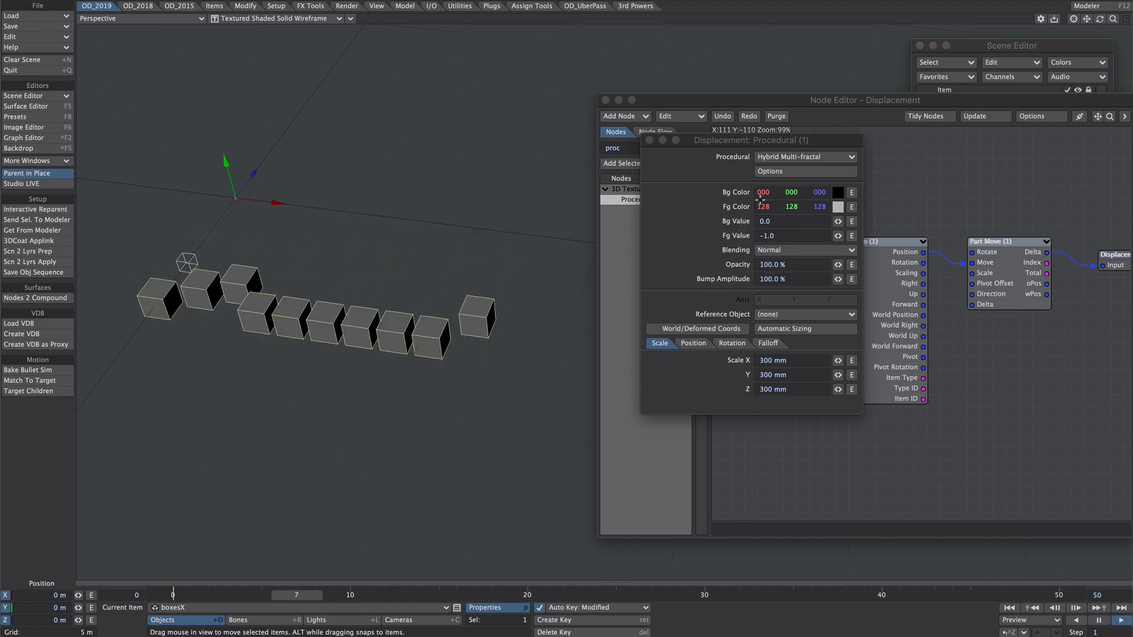
{"action": "left_click", "coordinate": [693, 343]}
{"action": "left_click_drag", "start_coordinate": [838, 360], "coordinate": [903, 360]}
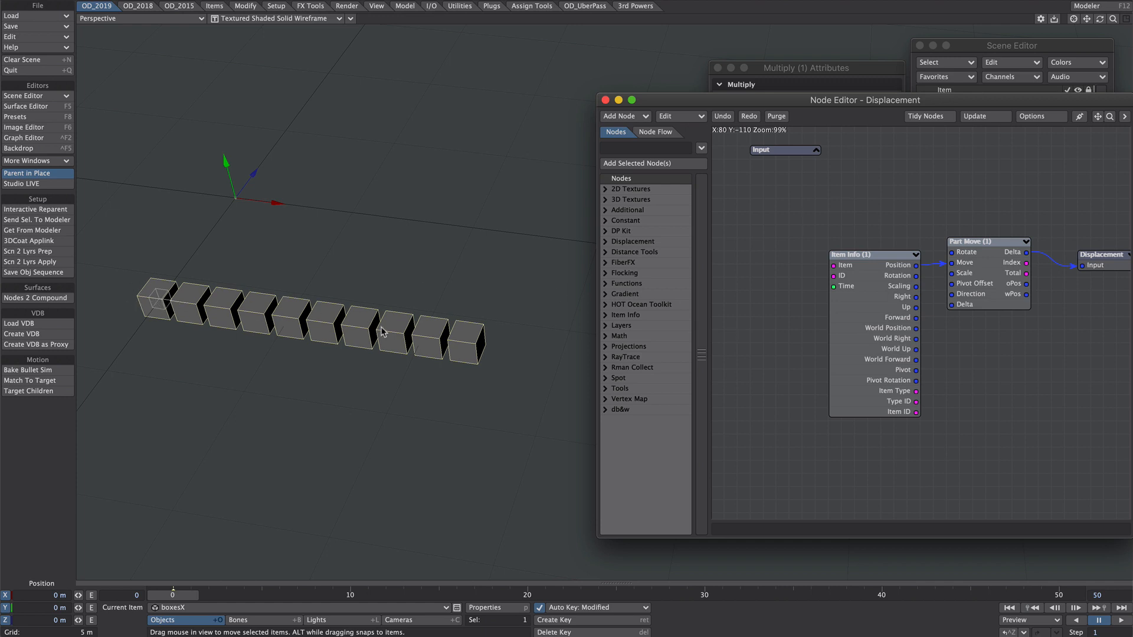
Add a DP Kit Part Info node to the displacement network and place it beside the Item Info node
{"action": "left_click", "coordinate": [641, 148]}
{"action": "type", "text": "part"}
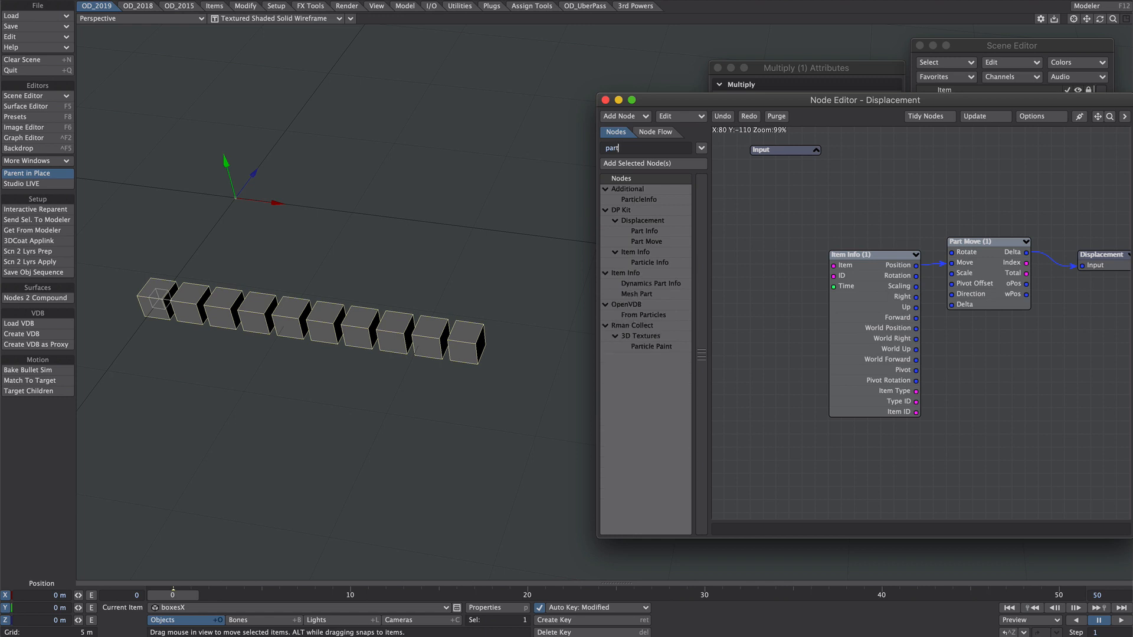
{"action": "double_click", "coordinate": [648, 232]}
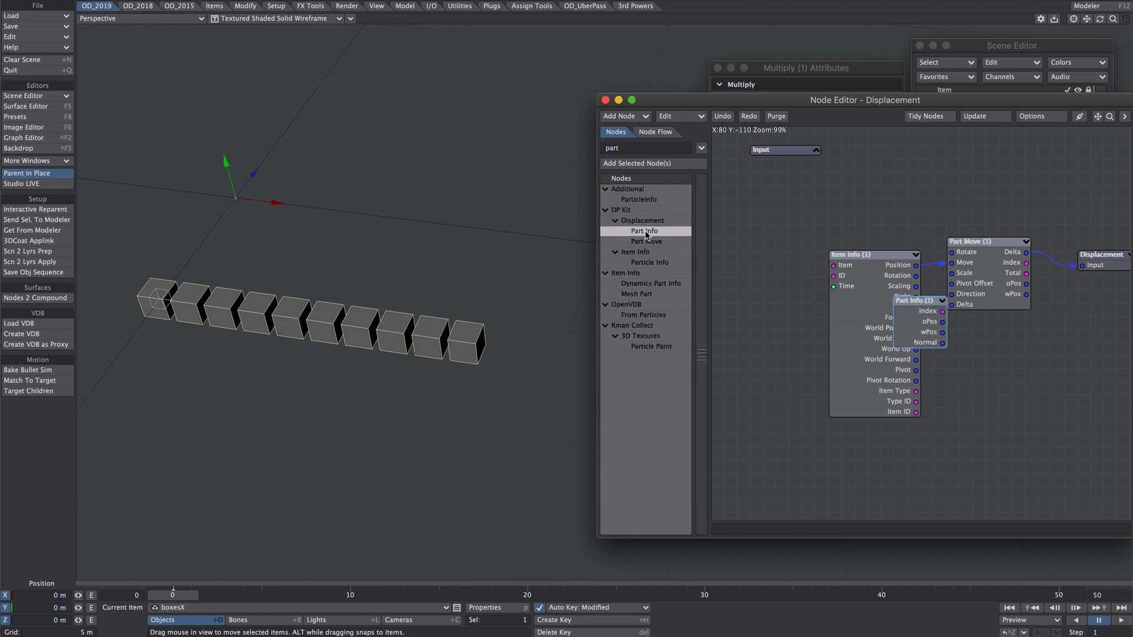
{"action": "left_click_drag", "start_coordinate": [930, 330], "coordinate": [761, 305]}
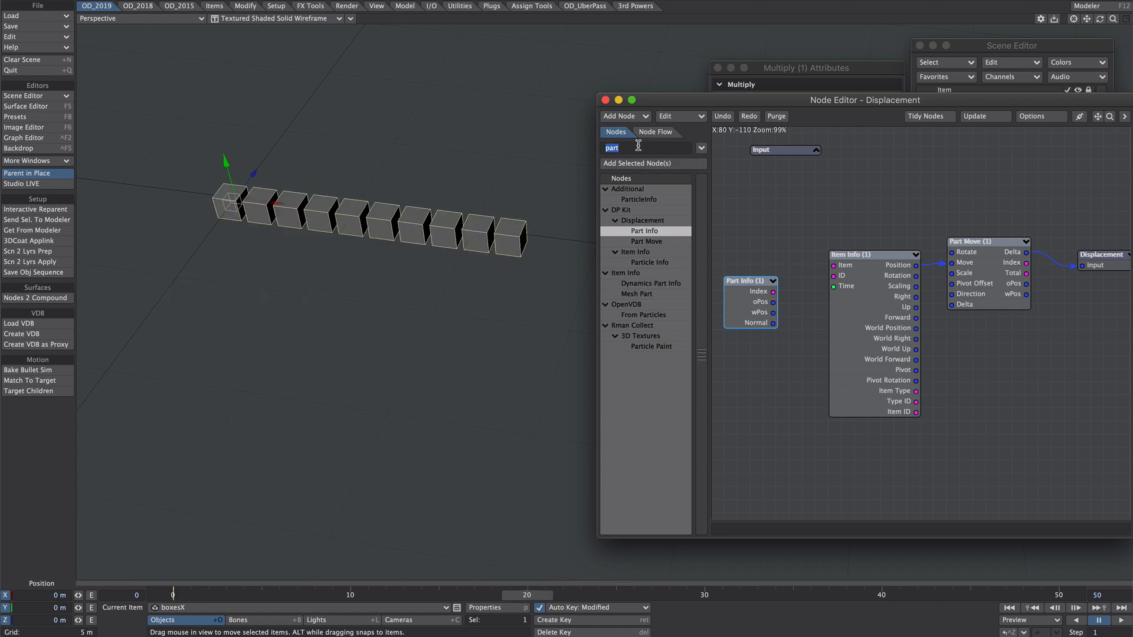
Add a scalar Multiply node, feeding Part Info's Index into A and its Result into Item Info's Time input
{"action": "type", "text": "multi"}
{"action": "left_click_drag", "start_coordinate": [644, 304], "coordinate": [796, 225]}
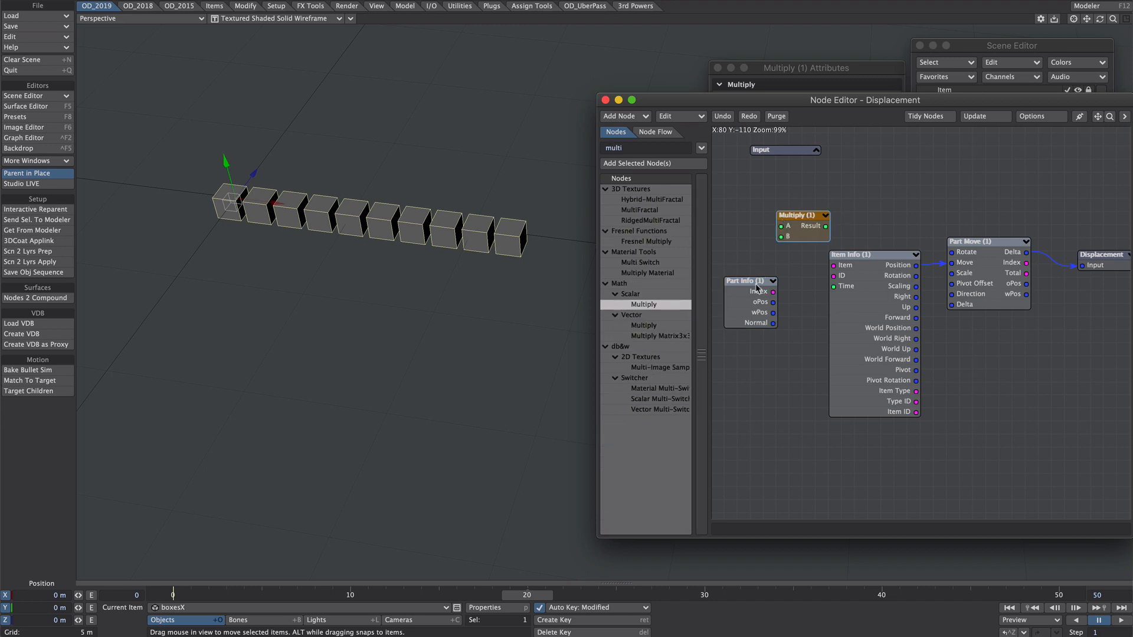
{"action": "left_click_drag", "start_coordinate": [773, 291], "coordinate": [865, 284]}
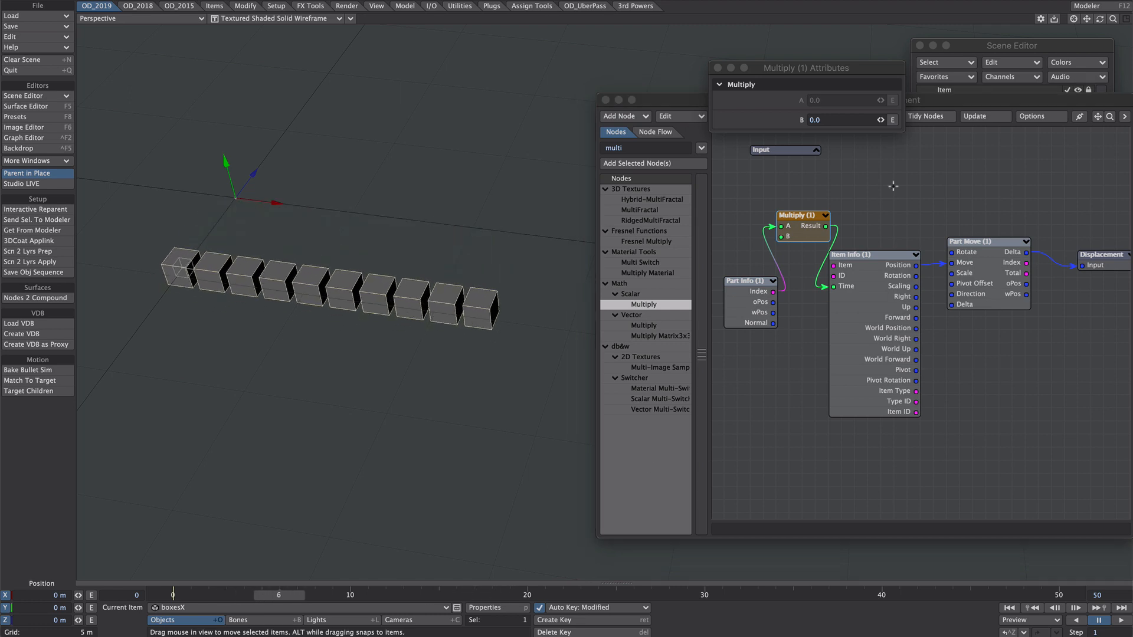
Try -0.3 and -0.1 as the Multiply node's B value, playing the animation to check the boxes' delay
{"action": "left_click", "coordinate": [828, 121]}
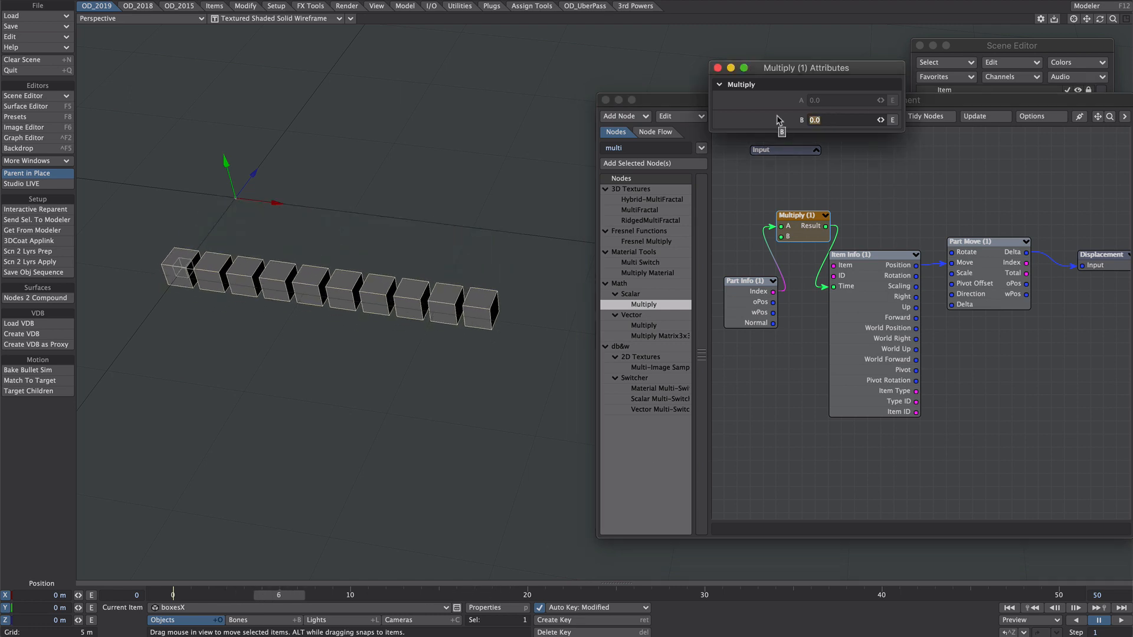
{"action": "type", "text": "-0.3"}
{"action": "key", "text": "Return"}
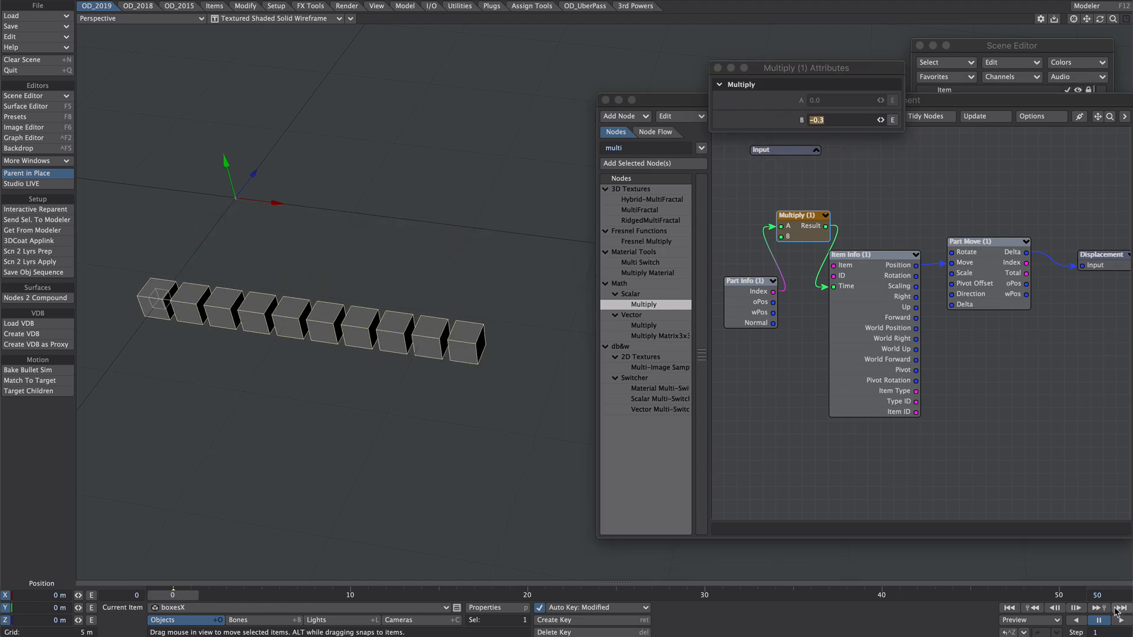
{"action": "left_click", "coordinate": [1120, 620]}
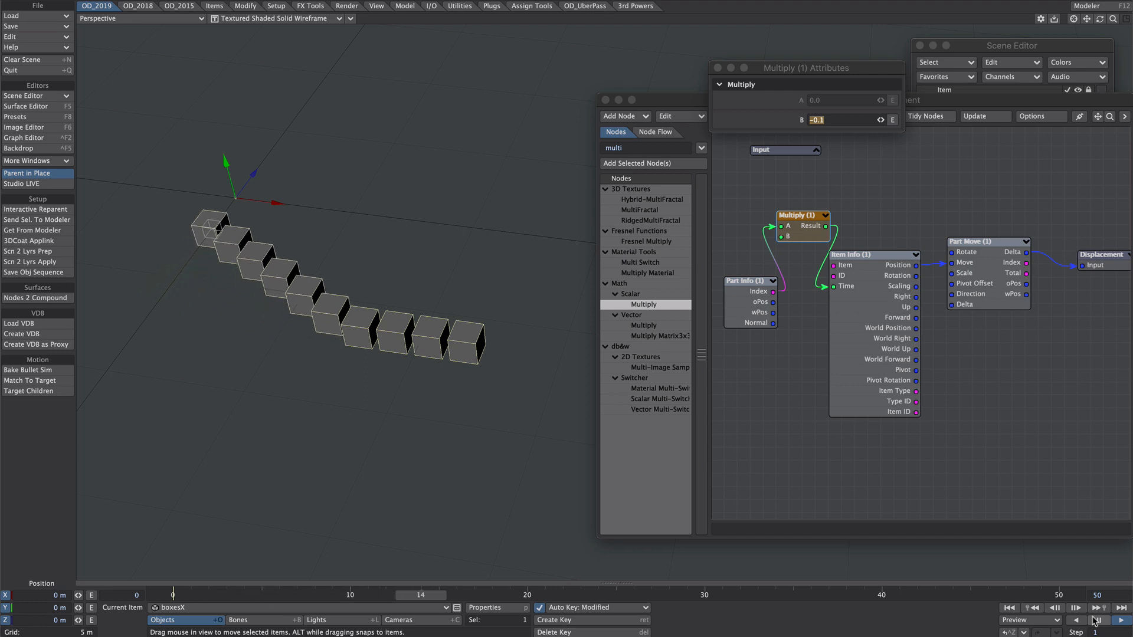
{"action": "left_click", "coordinate": [1096, 620]}
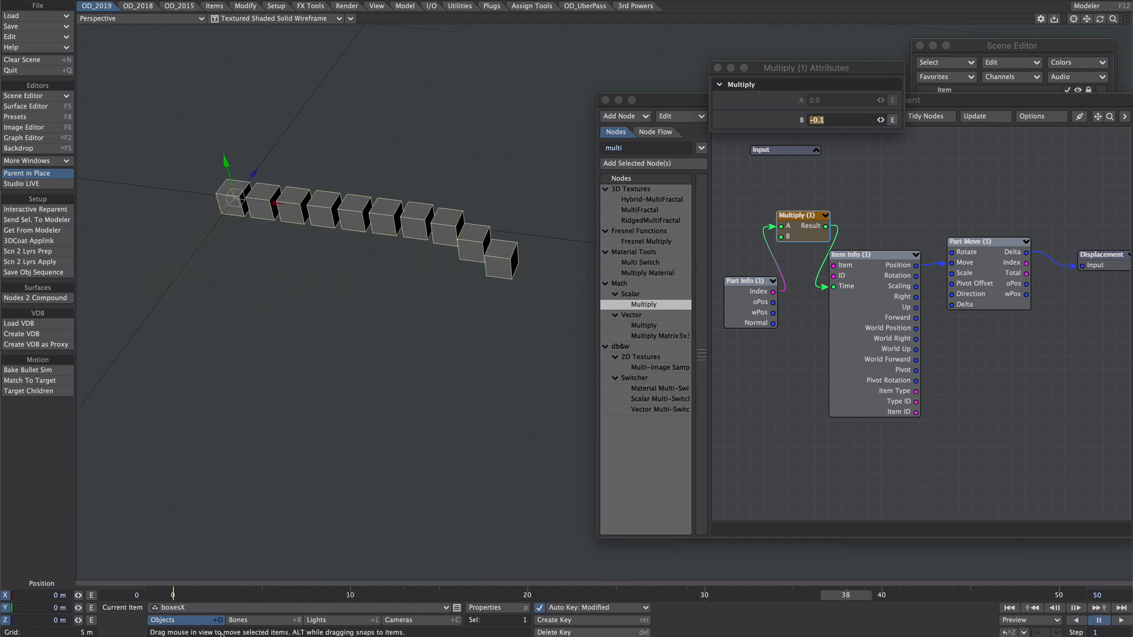
Select the followMe null, move its end key to frame 10, and play the animation from the start
{"action": "left_click", "coordinate": [218, 608]}
{"action": "left_click", "coordinate": [227, 617]}
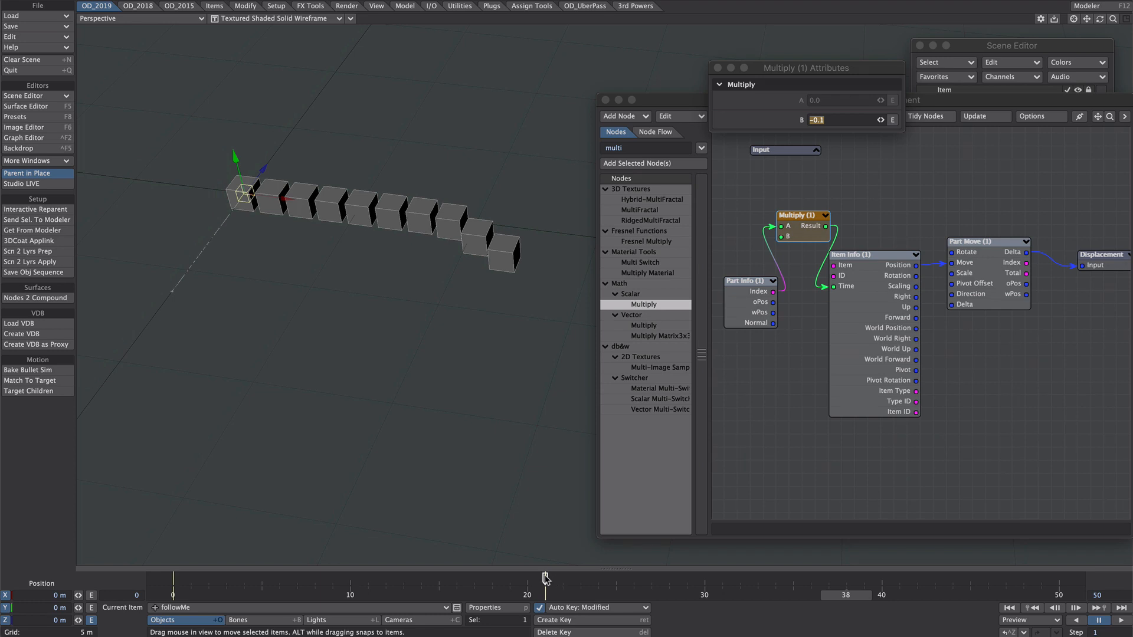
{"action": "left_click", "coordinate": [1009, 608]}
{"action": "left_click", "coordinate": [1120, 619]}
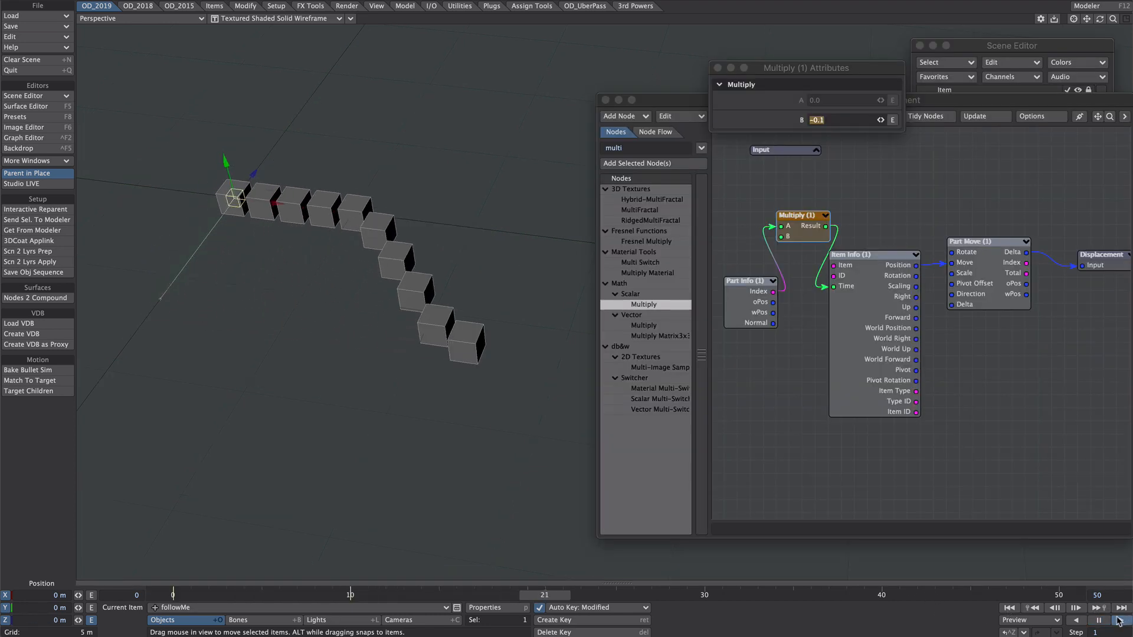
Switch to Modeler and remove the fourth box from the -X end, bringing it back as the last part
{"action": "left_click", "coordinate": [766, 340]}
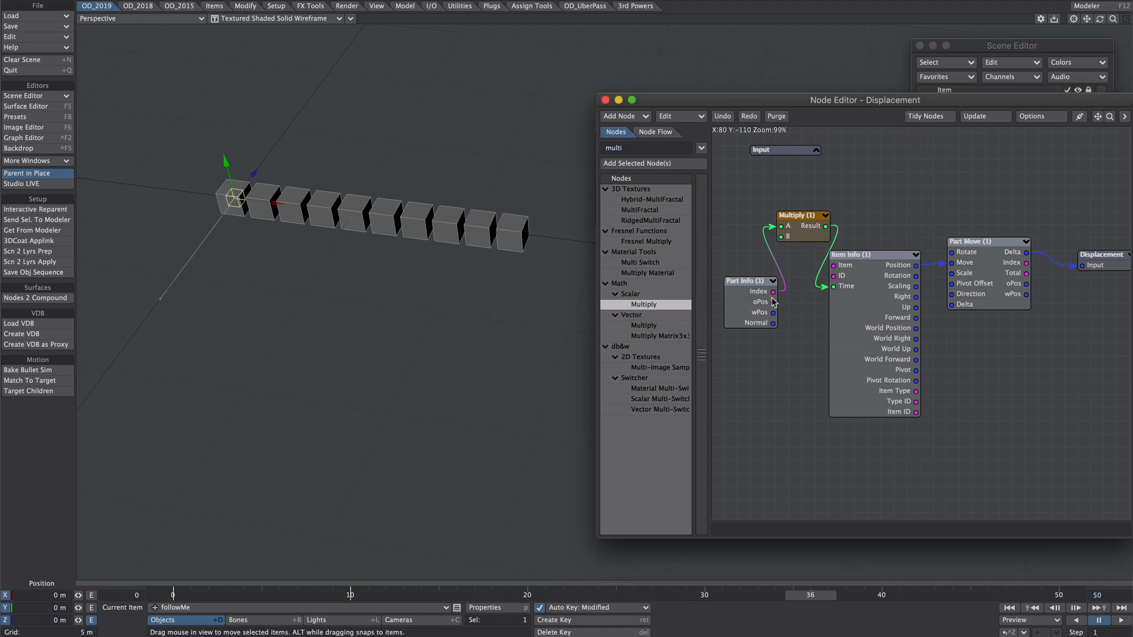
{"action": "key", "text": "F12"}
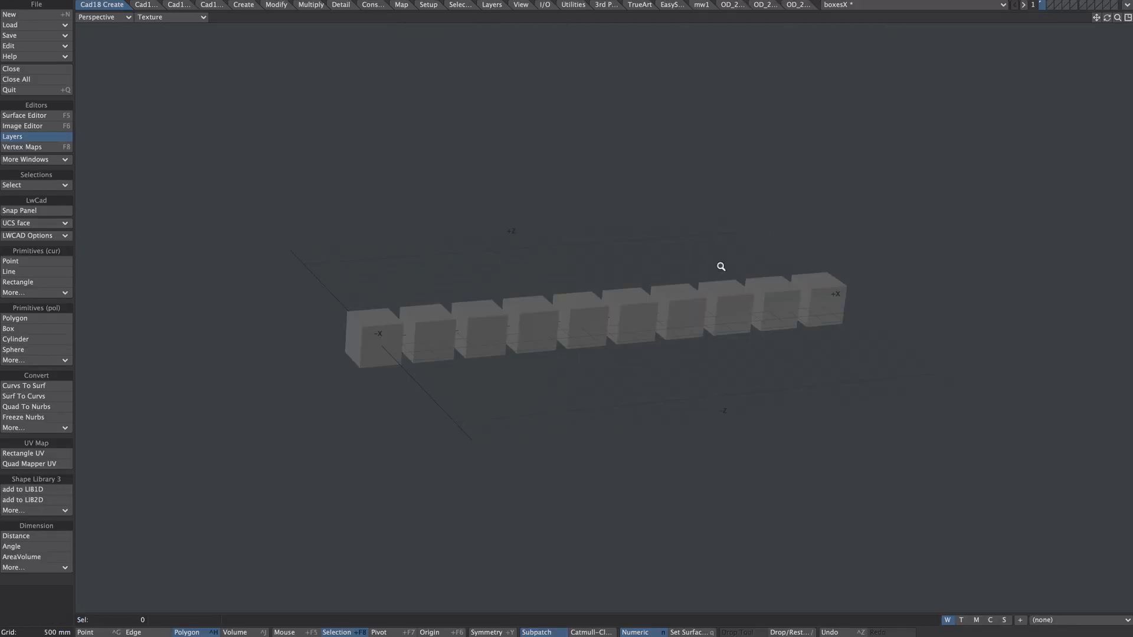
{"action": "left_click_drag", "start_coordinate": [721, 267], "coordinate": [292, 372], "text": "ctrl+alt"}
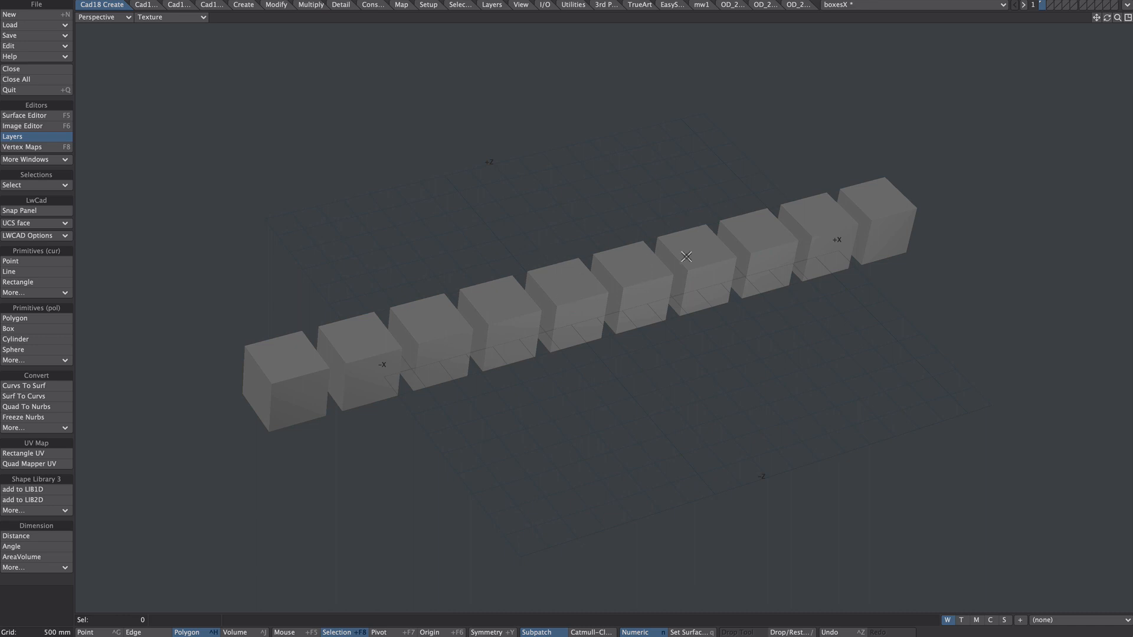
{"action": "left_click", "coordinate": [513, 345]}
{"action": "key", "text": "]"}
{"action": "key", "text": "Delete"}
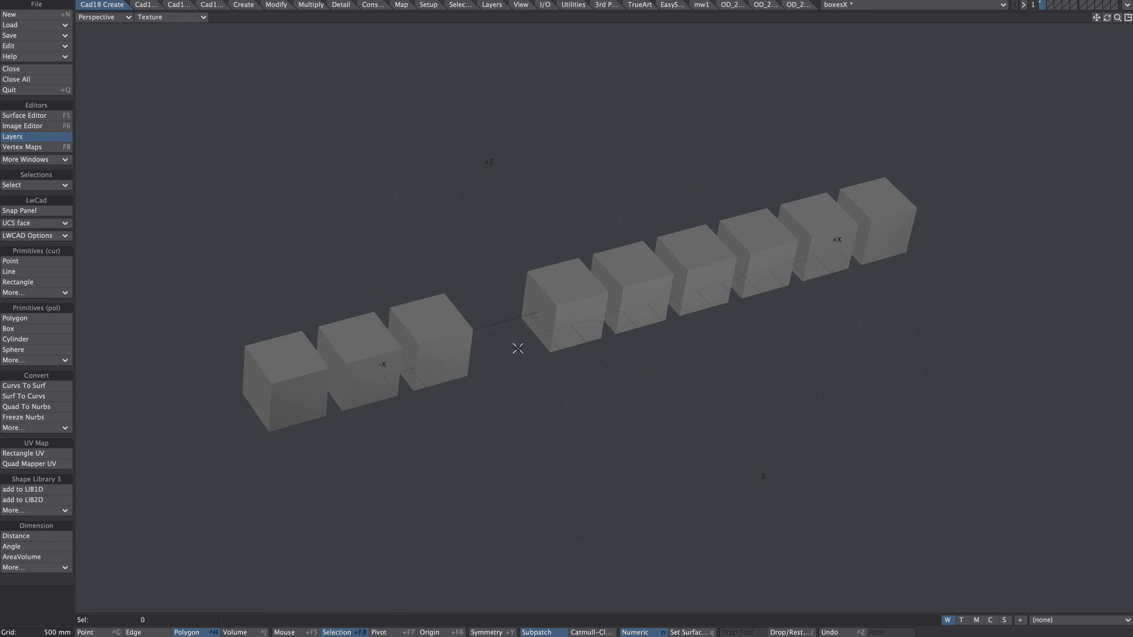
{"action": "key", "text": "ctrl+z"}
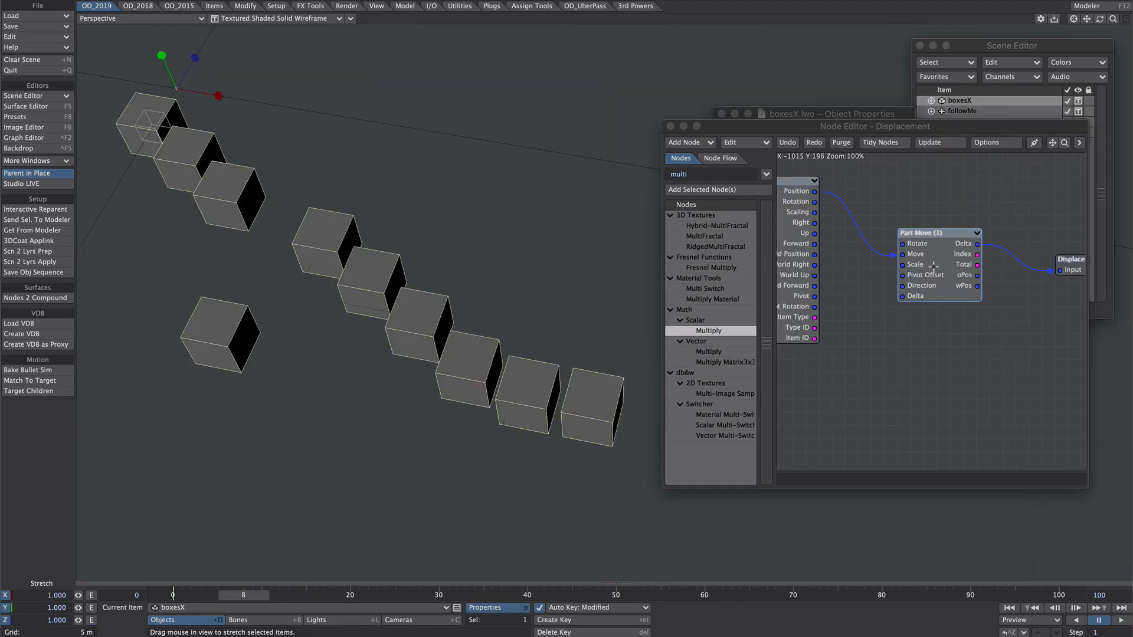
Open the Part Move node's properties in Layout to inspect the part IDs of the boxes
{"action": "double_click", "coordinate": [933, 266]}
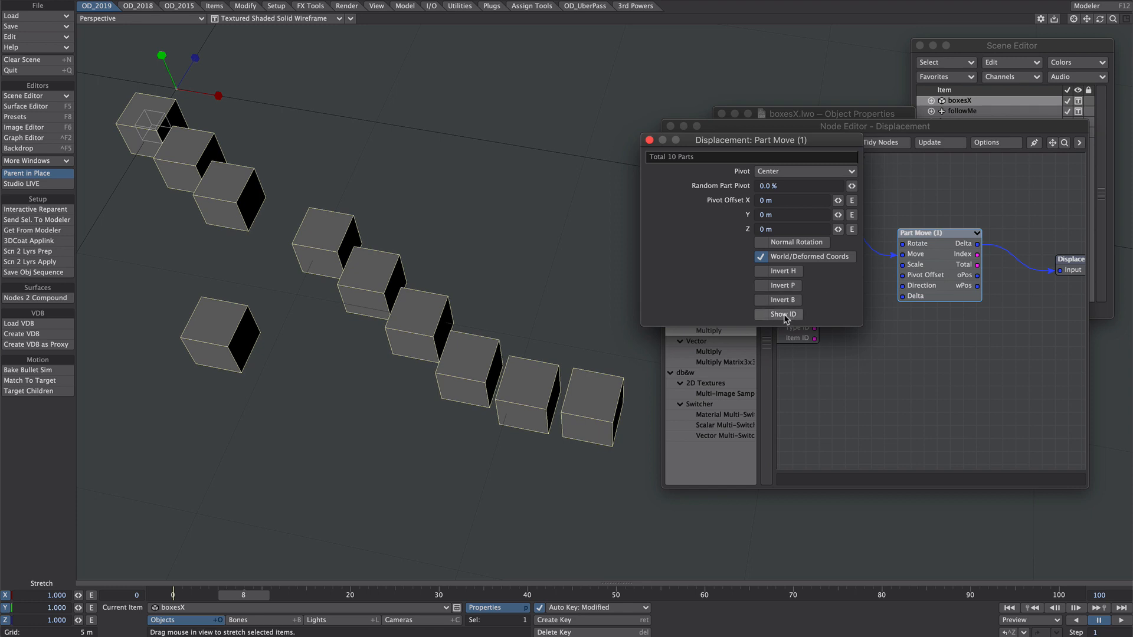
{"action": "mouse_move", "coordinate": [358, 341]}
{"action": "left_mouse_down", "text": "alt"}
{"action": "mouse_move", "coordinate": [384, 331]}
{"action": "mouse_move", "coordinate": [365, 332]}
{"action": "left_mouse_up", "text": "alt"}
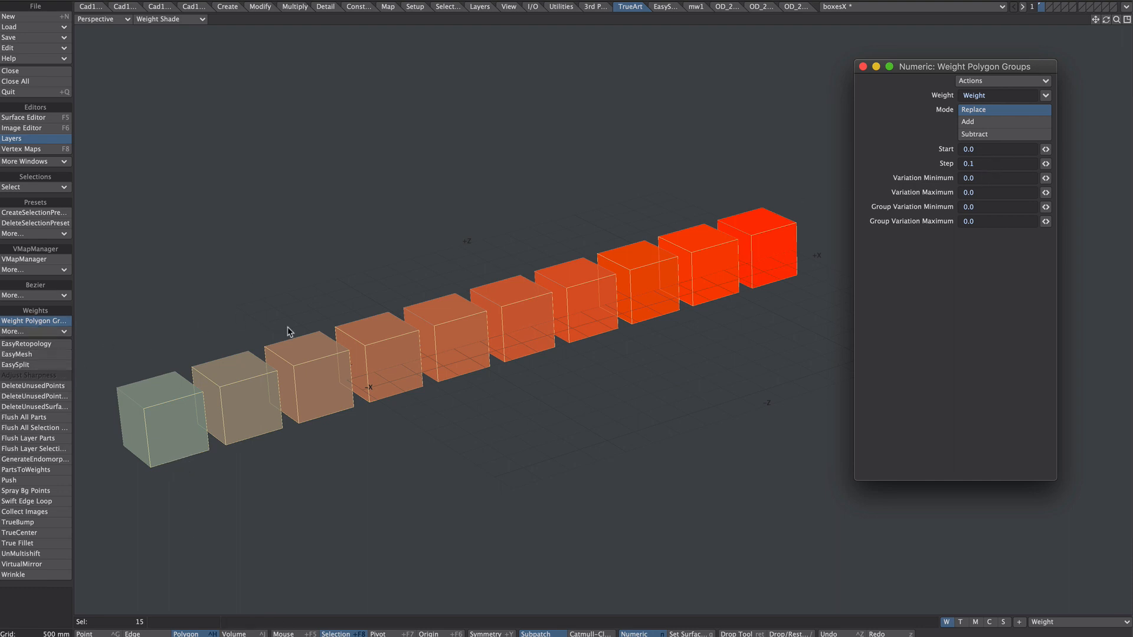
Apply Weight Polygon Groups to the boxes in Modeler, using the Weight map, Replace mode, start 0.0 and step 0.1
{"action": "scroll", "coordinate": [449, 344], "scroll_direction": "down", "scroll_amount": 1}
{"action": "left_click_drag", "start_coordinate": [445, 346], "coordinate": [508, 362], "text": "alt"}
{"action": "scroll", "coordinate": [505, 356], "scroll_direction": "up", "scroll_amount": 3}
{"action": "key", "text": "space"}
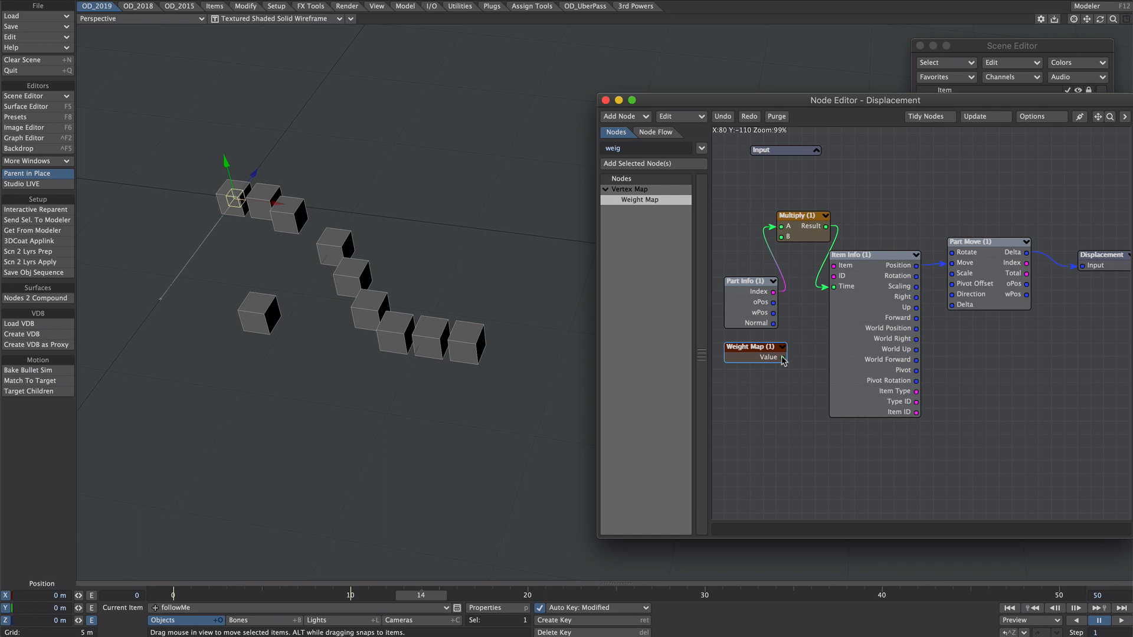
Connect the Weight Map node's Value to Multiply's A input, choose the map named Weight, and play the animation
{"action": "left_click_drag", "start_coordinate": [782, 357], "coordinate": [781, 225]}
{"action": "double_click", "coordinate": [765, 352]}
{"action": "left_click", "coordinate": [772, 157]}
{"action": "left_click", "coordinate": [776, 163]}
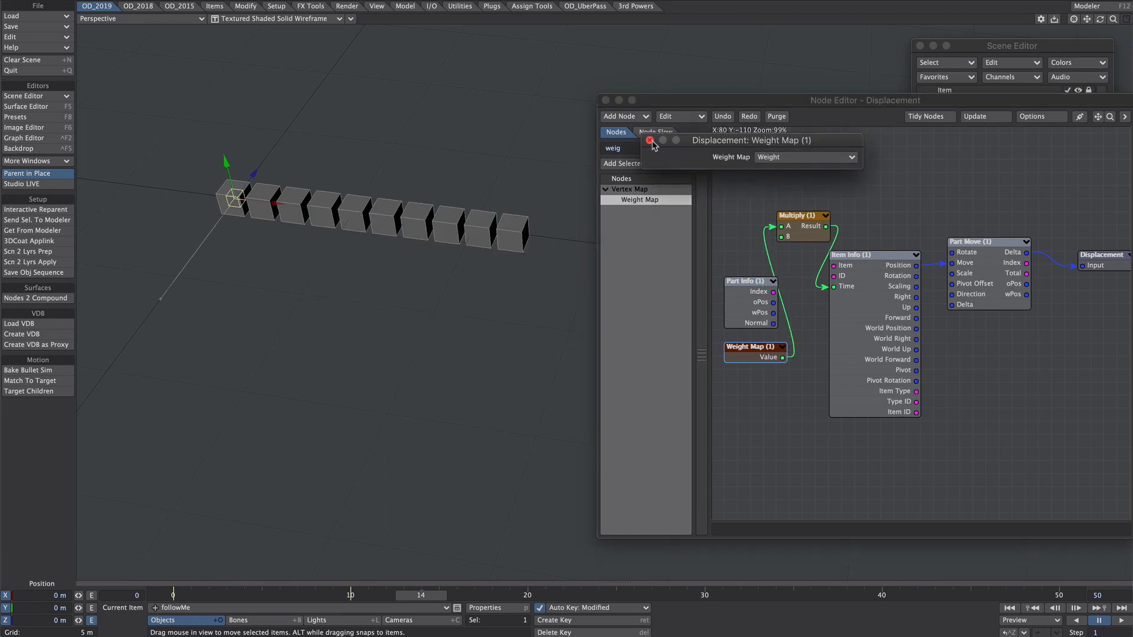
{"action": "left_click", "coordinate": [649, 140]}
{"action": "left_click", "coordinate": [1100, 621]}
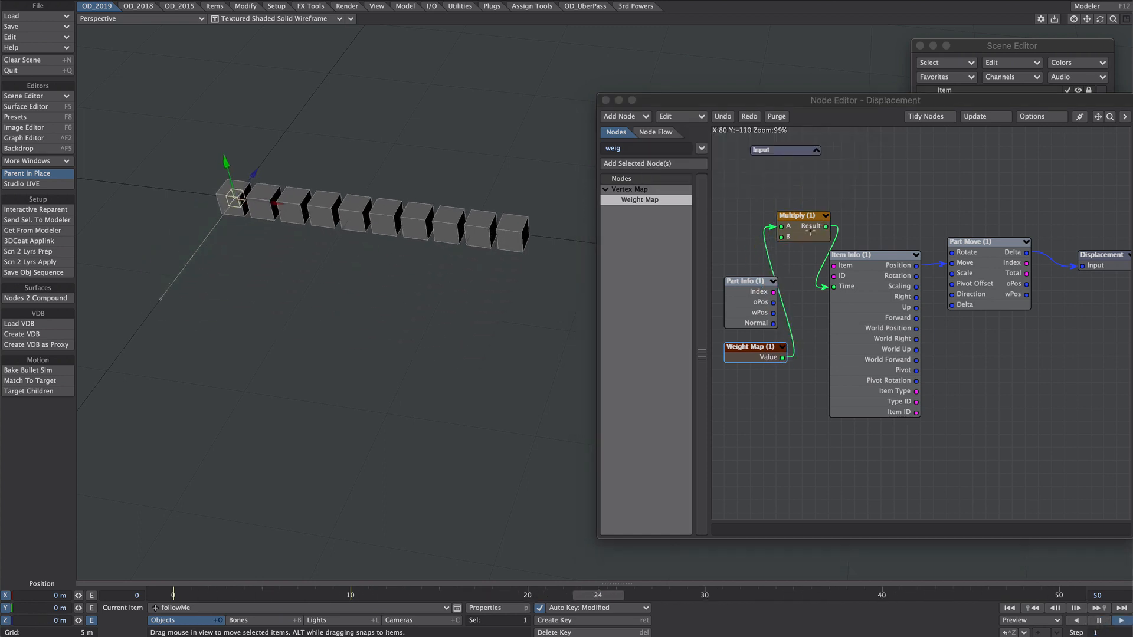
Set the Multiply node's B value to -1.0, check the animation, and change B to -2.0
{"action": "double_click", "coordinate": [797, 215]}
{"action": "left_click", "coordinate": [840, 119]}
{"action": "type", "text": "-0.1"}
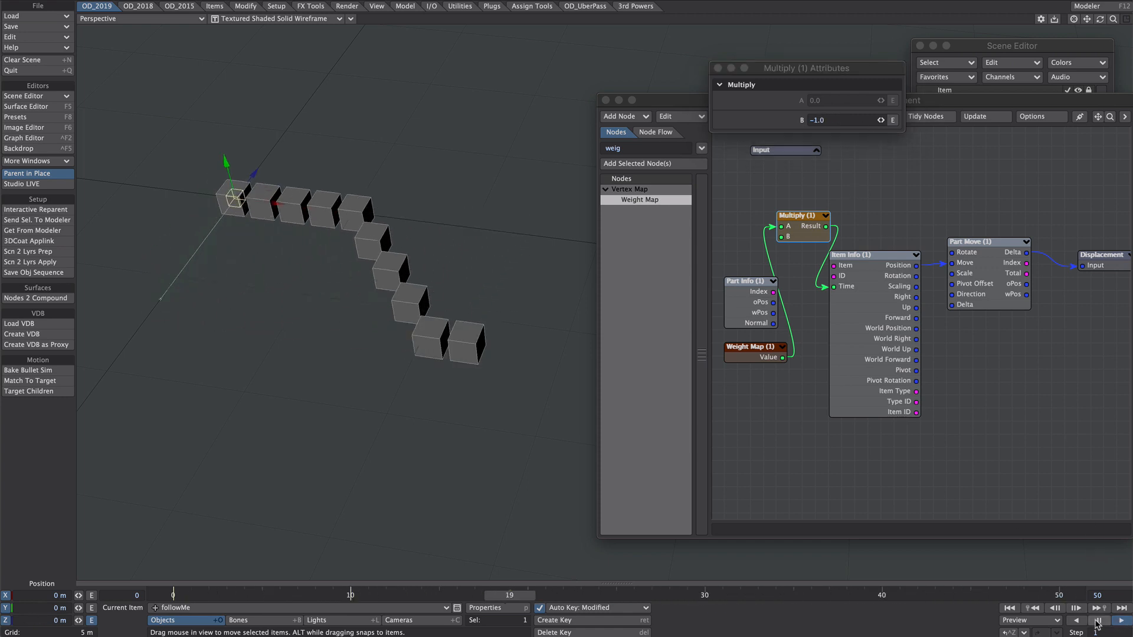
{"action": "left_click", "coordinate": [1098, 620]}
{"action": "left_click", "coordinate": [825, 121]}
{"action": "left_click", "coordinate": [747, 423]}
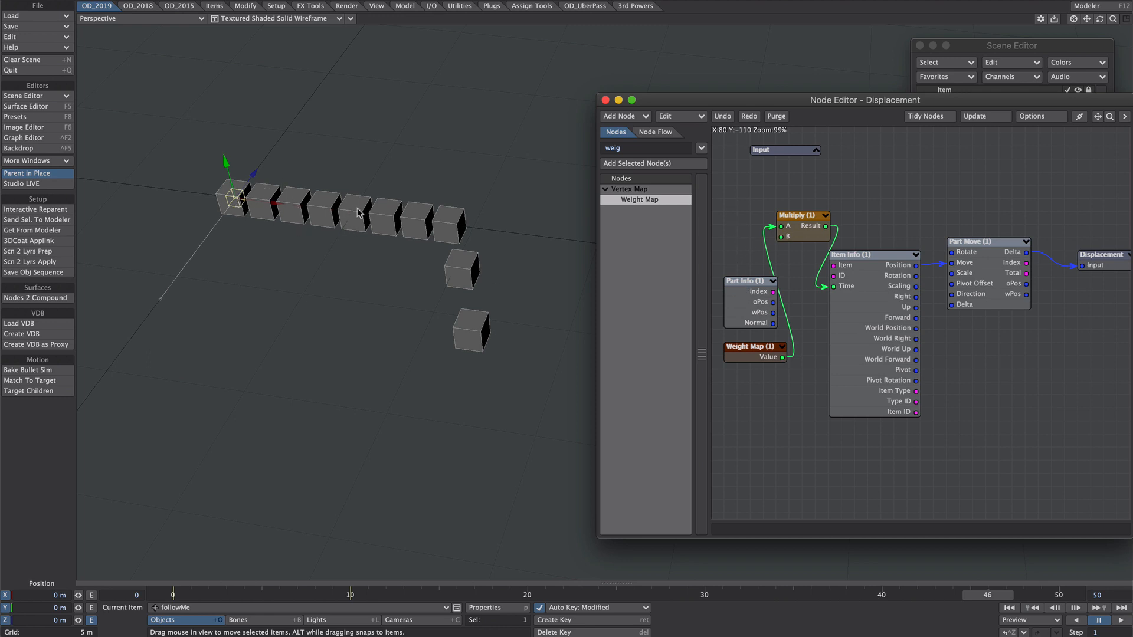
Replace the Weight Map node with a Vector Scalar node and connect Part Info's oPos output to its Vector input
{"action": "left_click", "coordinate": [749, 347]}
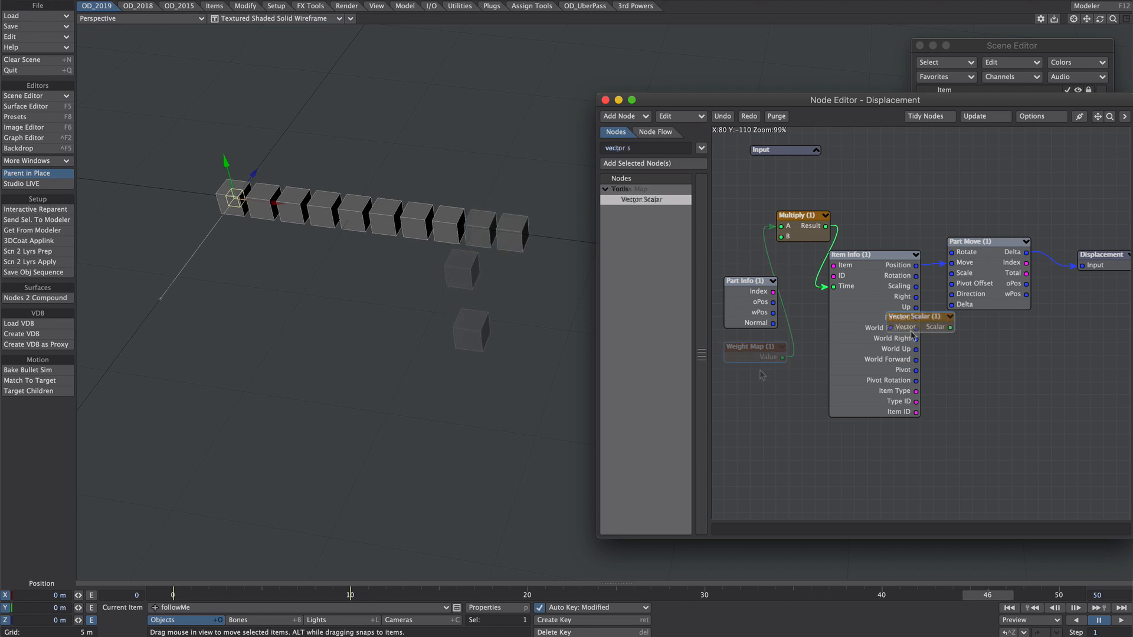
{"action": "left_click_drag", "start_coordinate": [642, 199], "coordinate": [783, 435]}
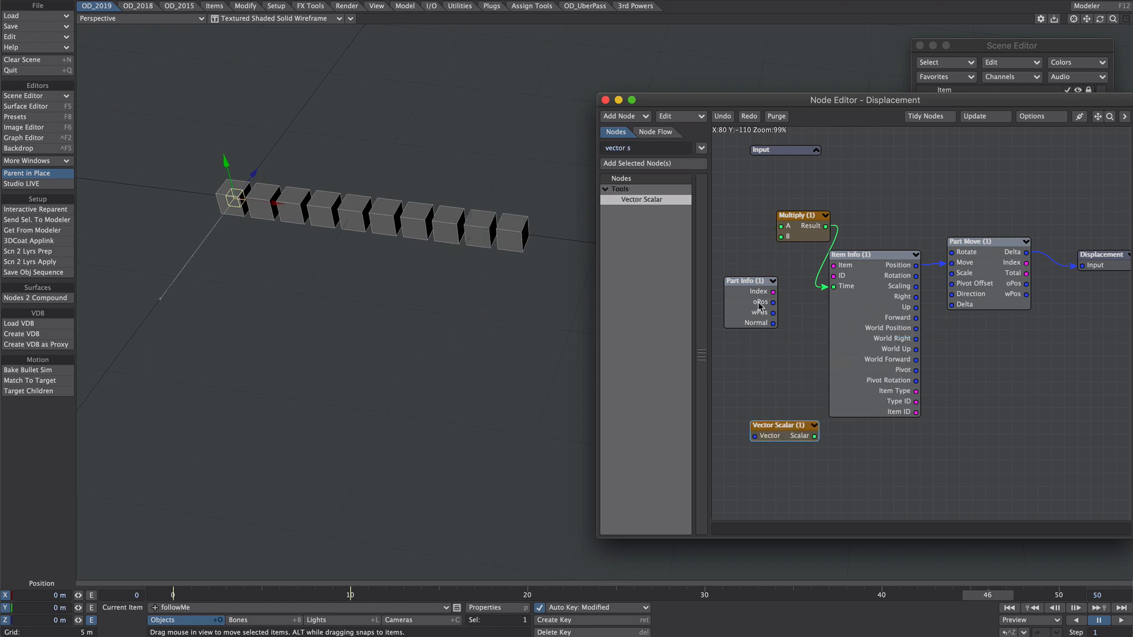
{"action": "left_click_drag", "start_coordinate": [773, 302], "coordinate": [790, 436]}
Change the Vector Scalar node's mode from Maximum and connect its Scalar output to Multiply's A input
{"action": "double_click", "coordinate": [790, 435]}
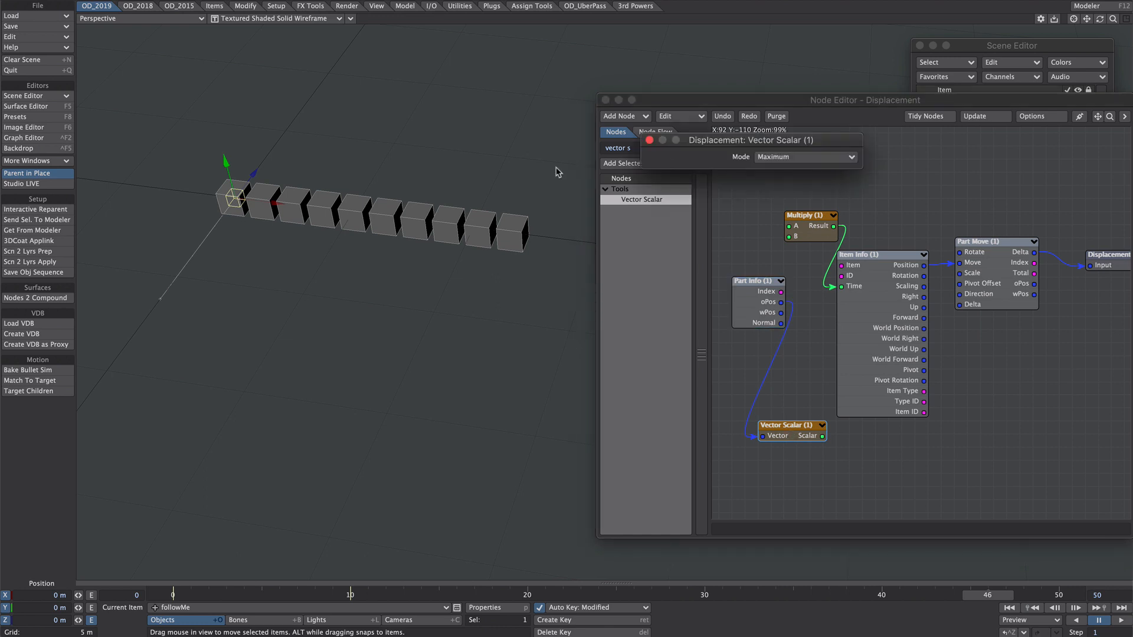
{"action": "left_click", "coordinate": [777, 157]}
{"action": "left_click", "coordinate": [792, 178]}
{"action": "left_click", "coordinate": [649, 140]}
{"action": "left_click_drag", "start_coordinate": [821, 435], "coordinate": [800, 220]}
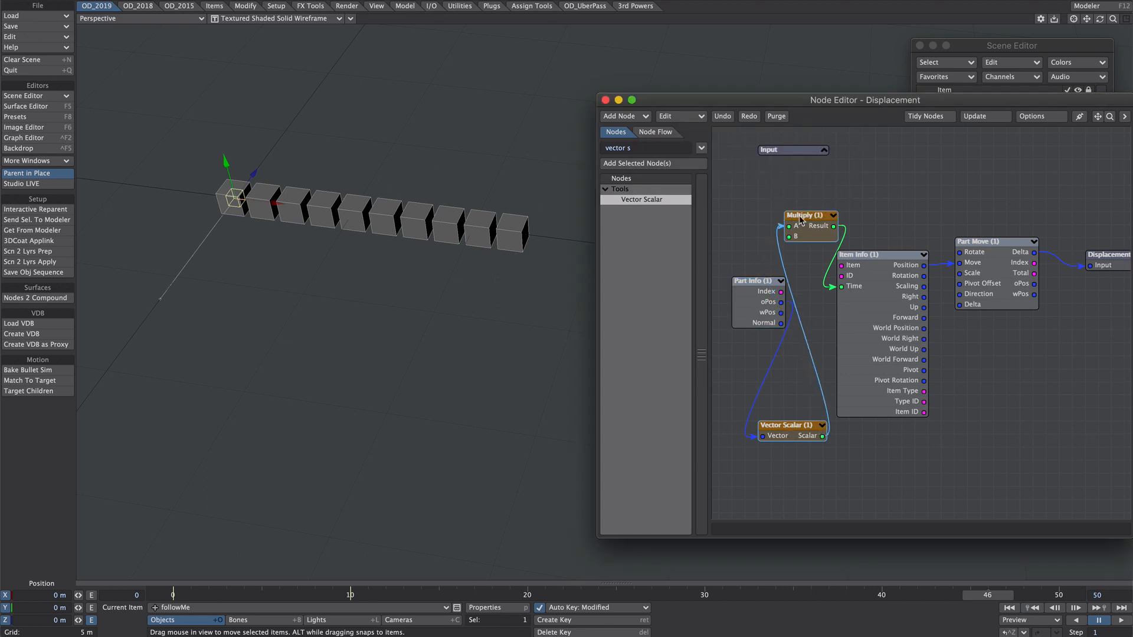
Set the Multiply node's B value to -0.3, check the animation from the first frame, and change B to -0.05
{"action": "double_click", "coordinate": [796, 229]}
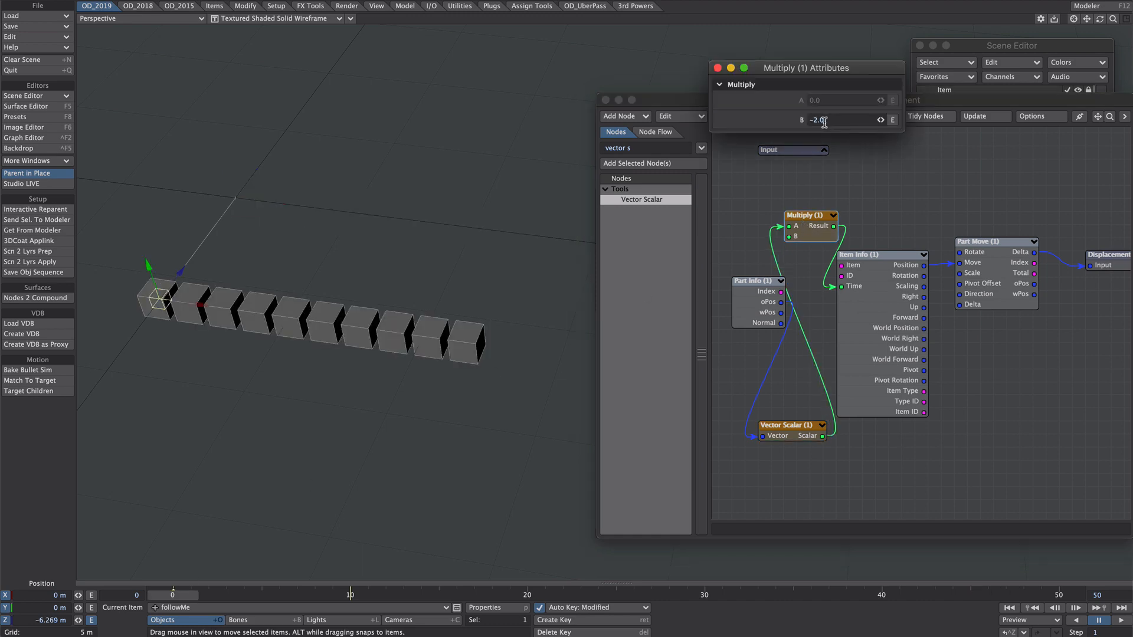
{"action": "left_click_drag", "start_coordinate": [826, 121], "coordinate": [782, 119]}
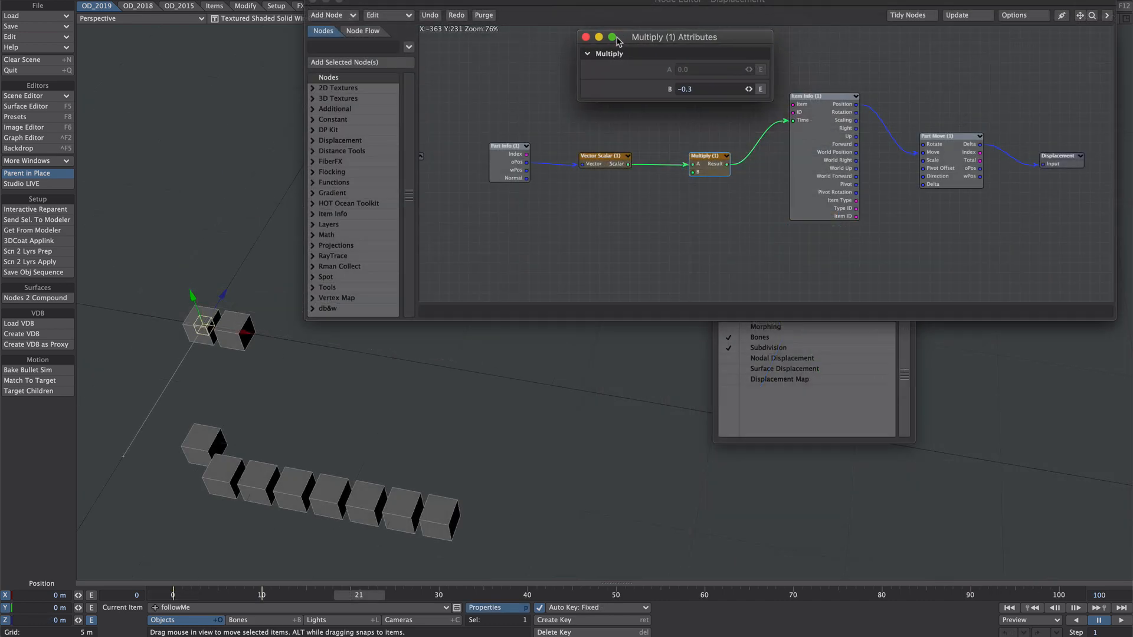
{"action": "left_click_drag", "start_coordinate": [620, 43], "coordinate": [595, 48]}
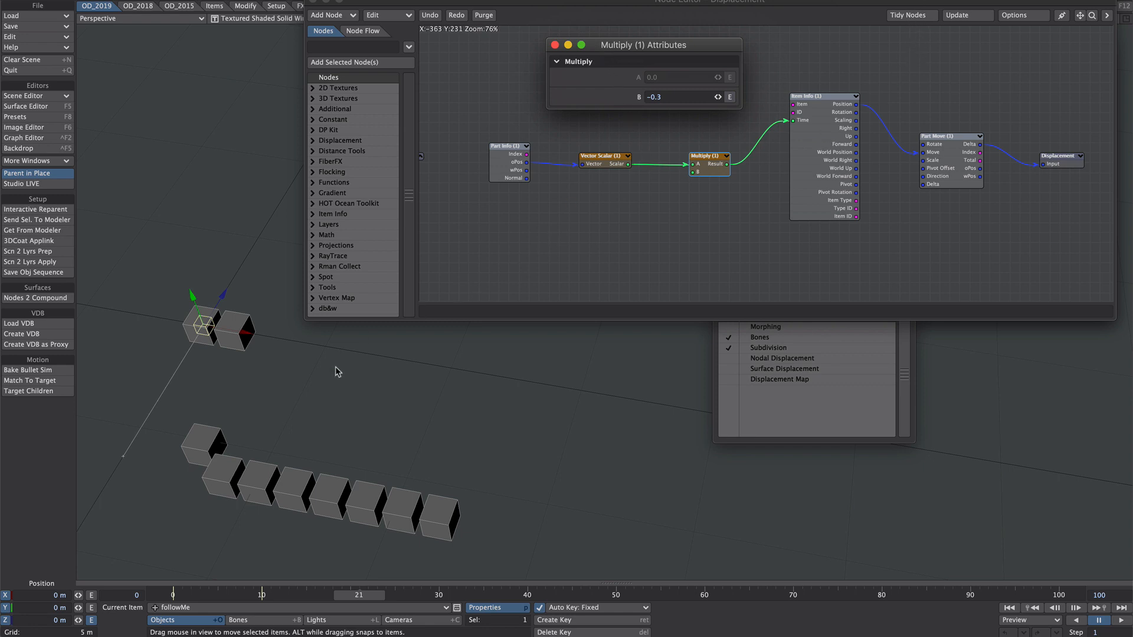
{"action": "left_click", "coordinate": [1009, 610]}
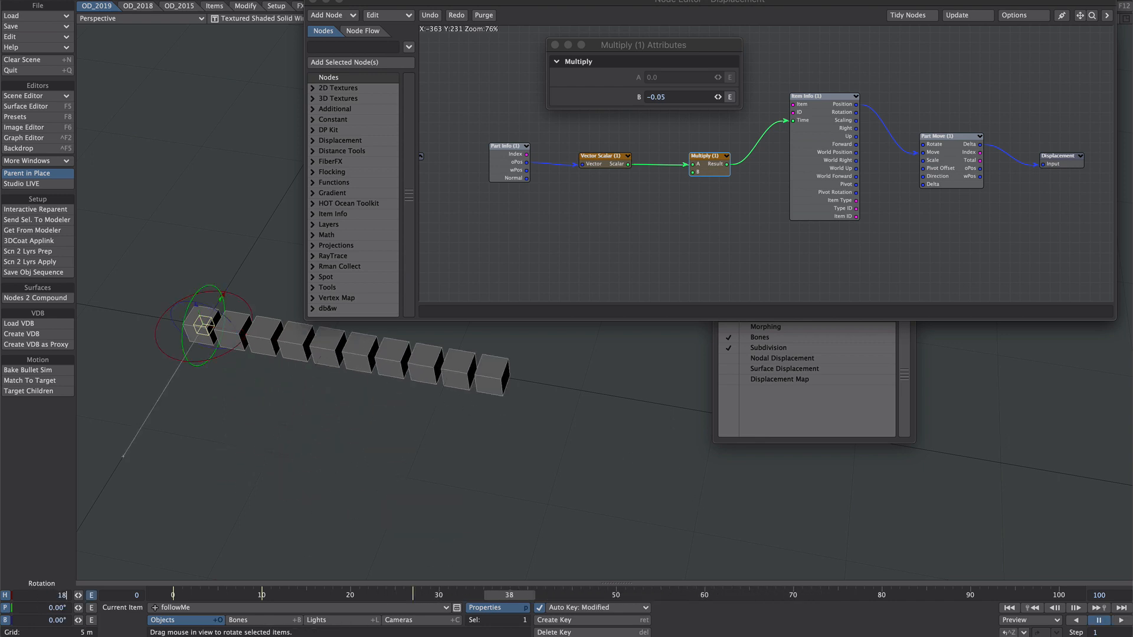
Keyframe the followMe null's heading rotation at frame 38 and its Y stretch at frames 27, 32, 37 and 42, returning to 1.0
{"action": "key", "text": "h"}
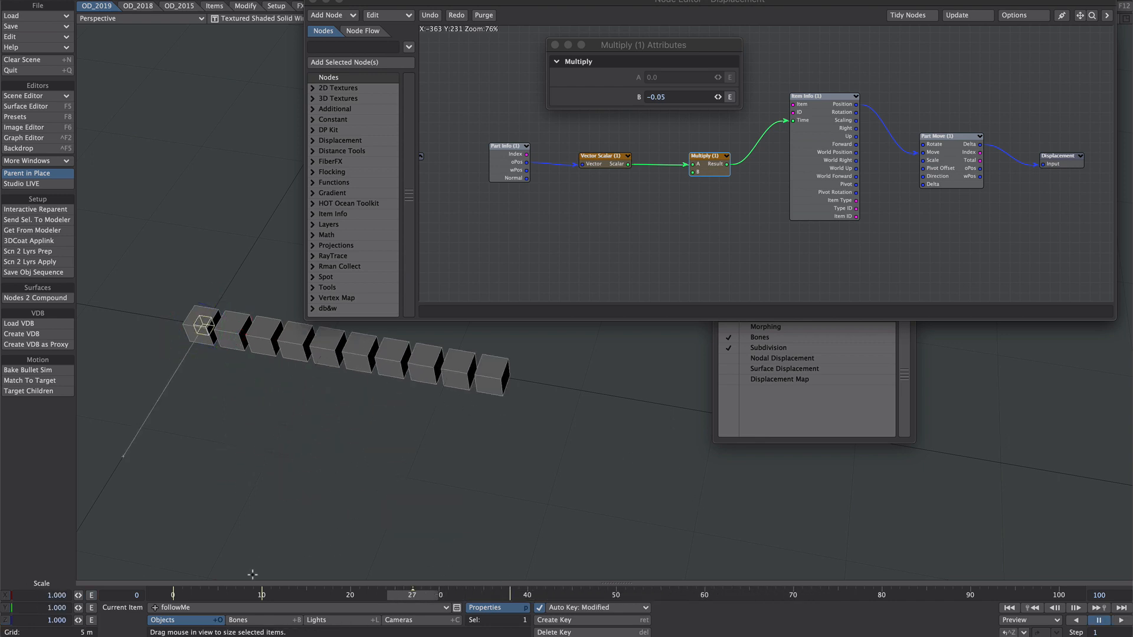
{"action": "left_click_drag", "start_coordinate": [419, 595], "coordinate": [460, 595]}
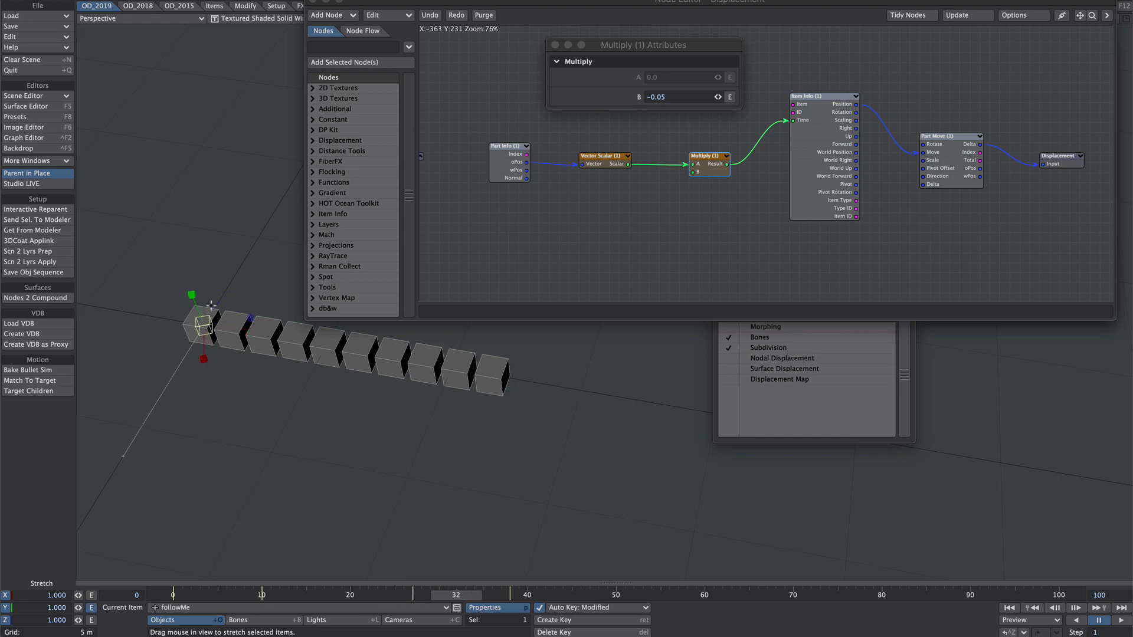
{"action": "left_click_drag", "start_coordinate": [192, 295], "coordinate": [186, 266]}
{"action": "left_click_drag", "start_coordinate": [456, 595], "coordinate": [492, 595]}
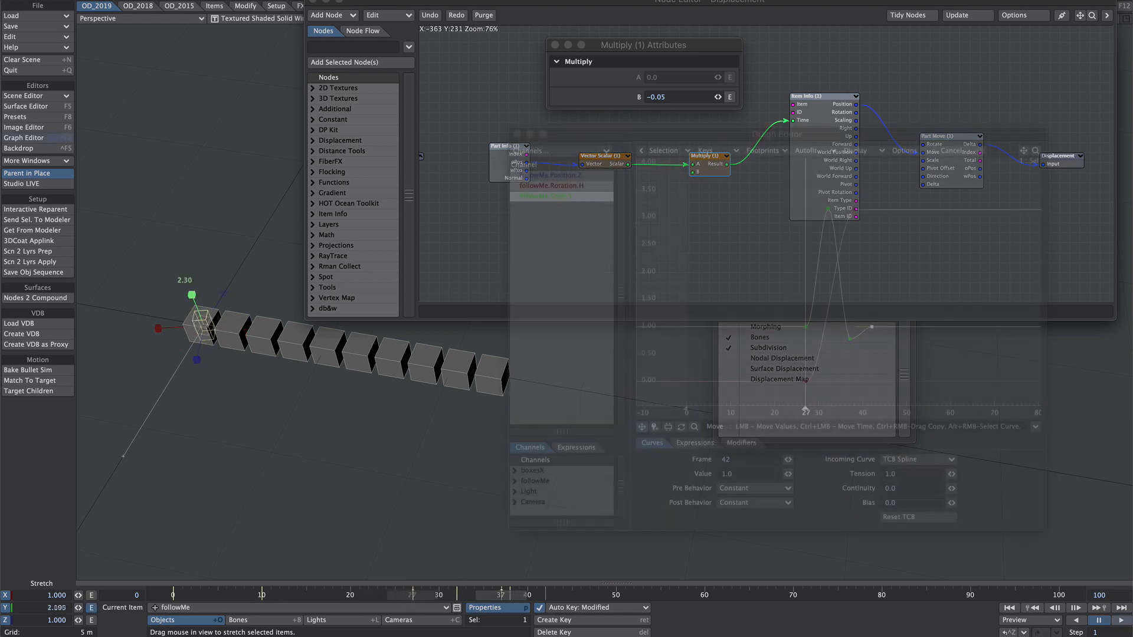
Review the followMe null's animation curves in the Graph Editor while playing and scrubbing the timeline, and close the editor
{"action": "key", "text": "ctrl+F2"}
{"action": "left_click", "coordinate": [1097, 620]}
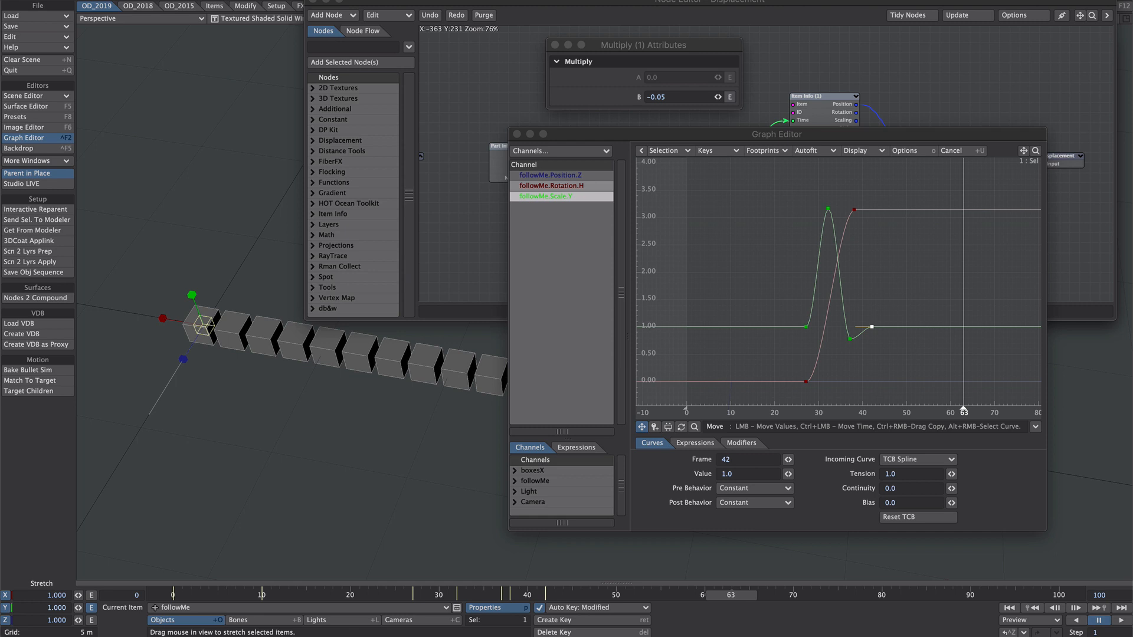
{"action": "left_click_drag", "start_coordinate": [731, 595], "coordinate": [615, 595]}
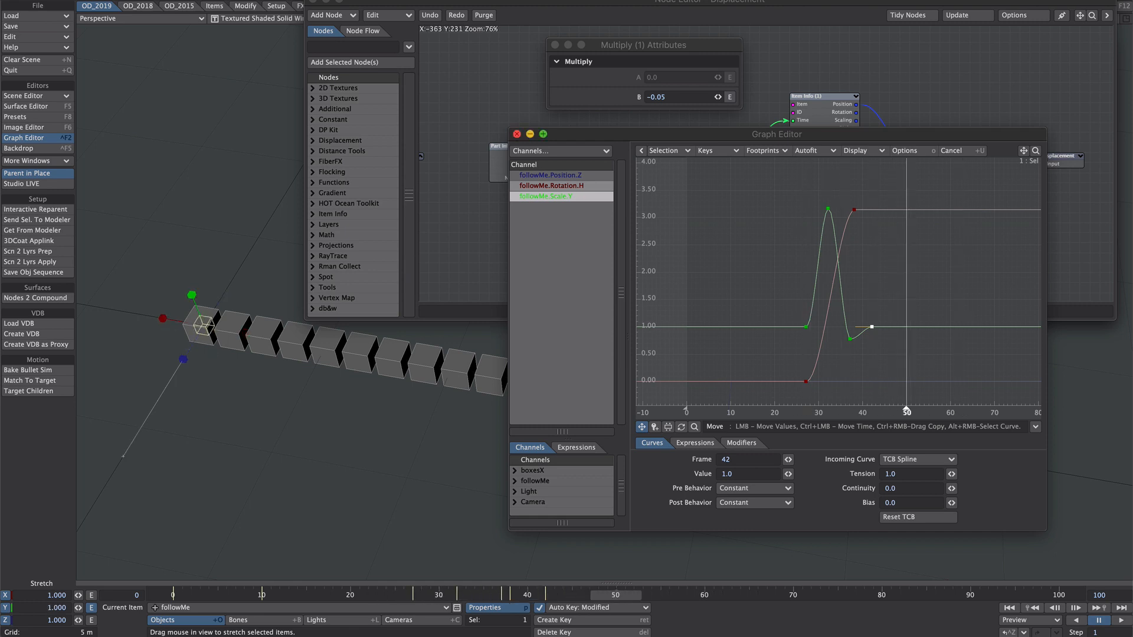
{"action": "left_click", "coordinate": [517, 134]}
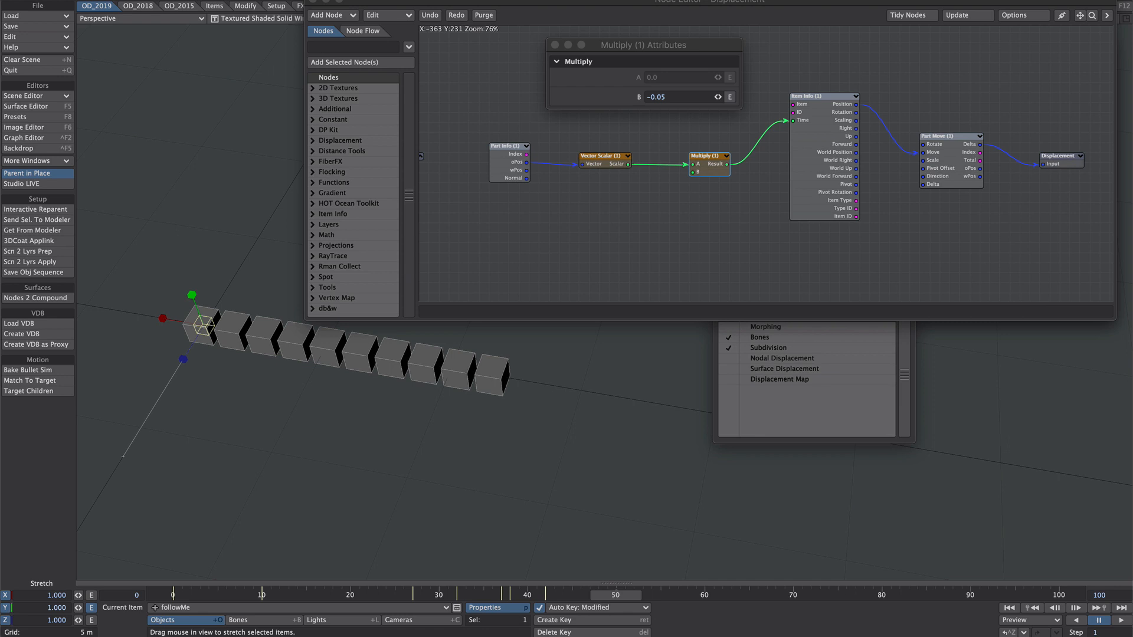
Connect Item Info's Rotation to Part Move's Rotate and its Scaling to Scale, and play the animation from the start
{"action": "left_click", "coordinate": [555, 45]}
{"action": "left_click_drag", "start_coordinate": [855, 112], "coordinate": [922, 143]}
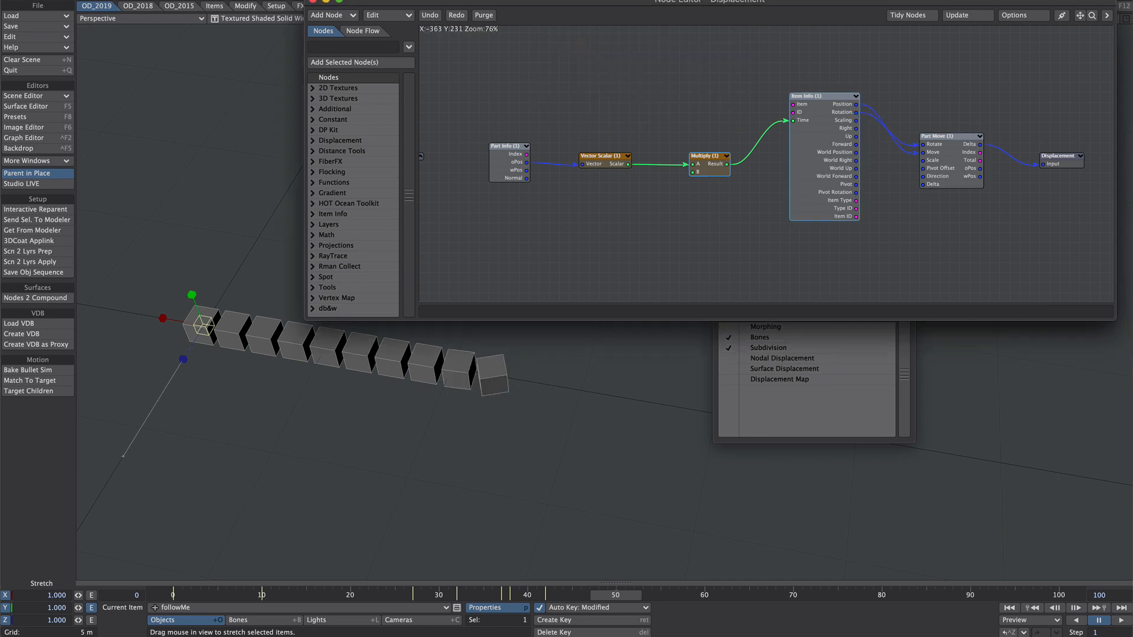
{"action": "left_click_drag", "start_coordinate": [856, 120], "coordinate": [922, 160]}
{"action": "left_click", "coordinate": [1008, 608]}
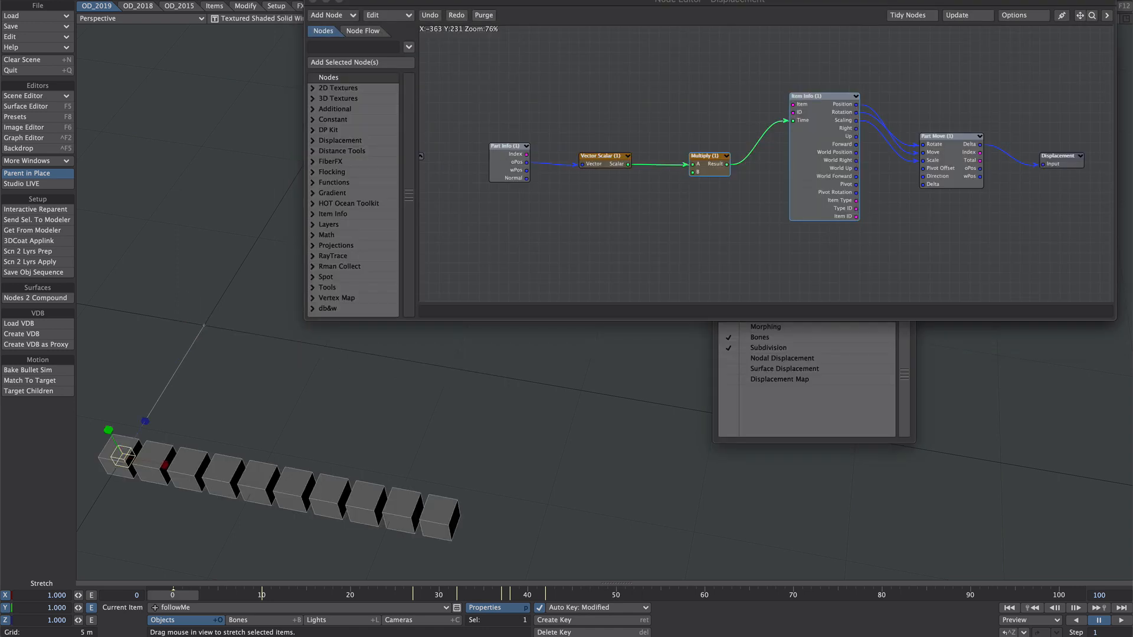
{"action": "left_click", "coordinate": [1120, 620]}
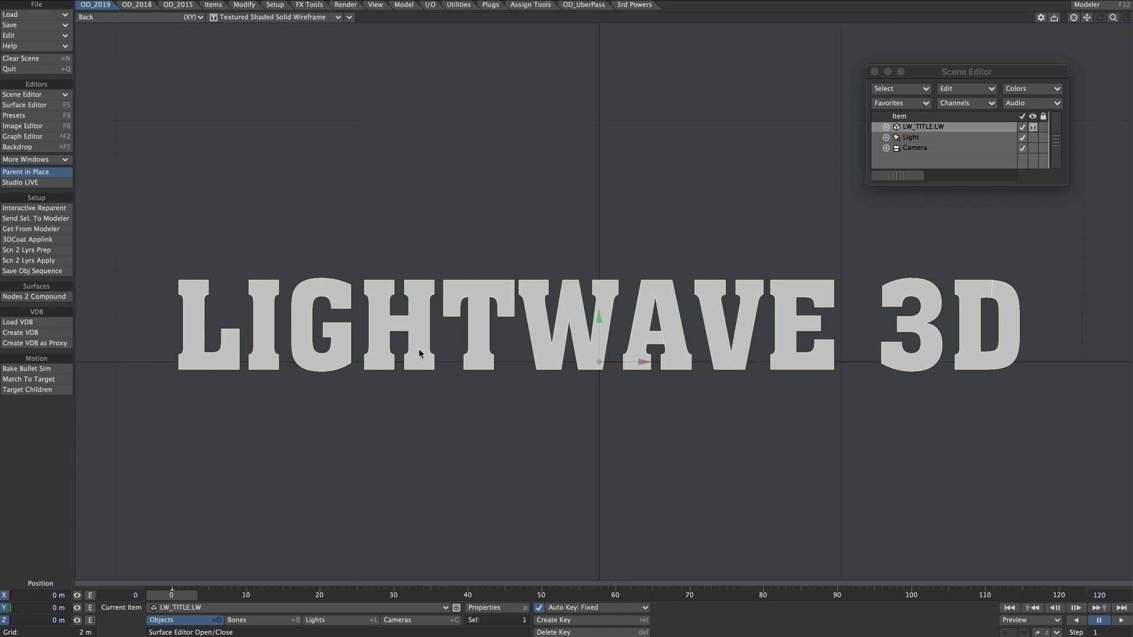
In the LW_TITLE scene, create a null named move and give it the Ring shape
{"action": "key", "text": "ctrl+n"}
{"action": "type", "text": "move"}
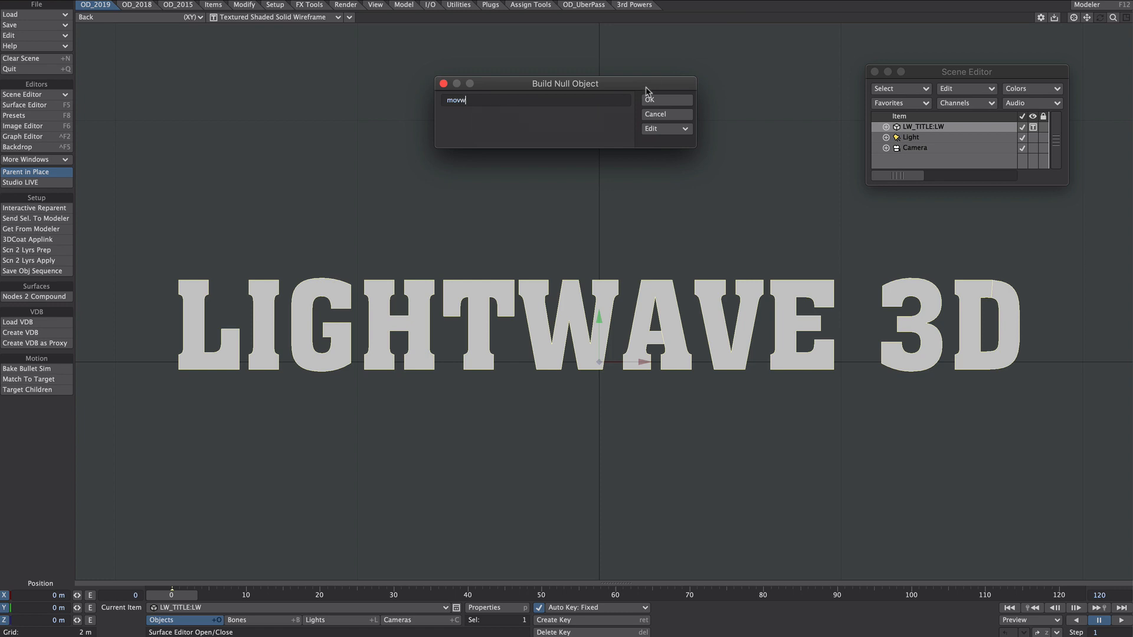
{"action": "left_click", "coordinate": [646, 130]}
{"action": "left_click", "coordinate": [599, 151]}
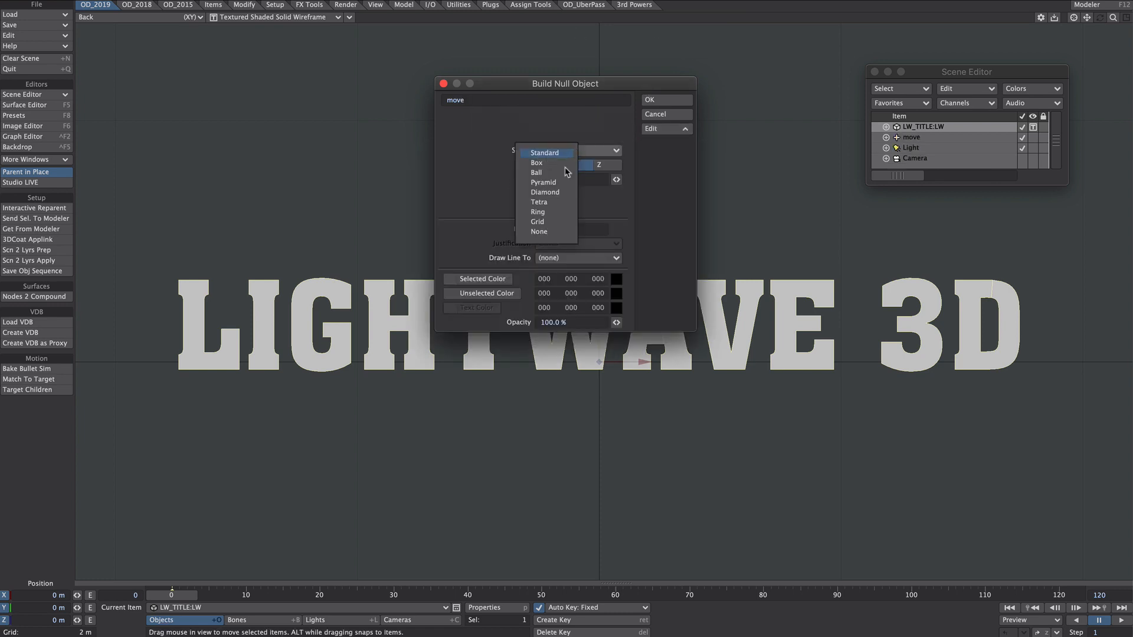
{"action": "left_click", "coordinate": [555, 197]}
{"action": "key", "text": "Return"}
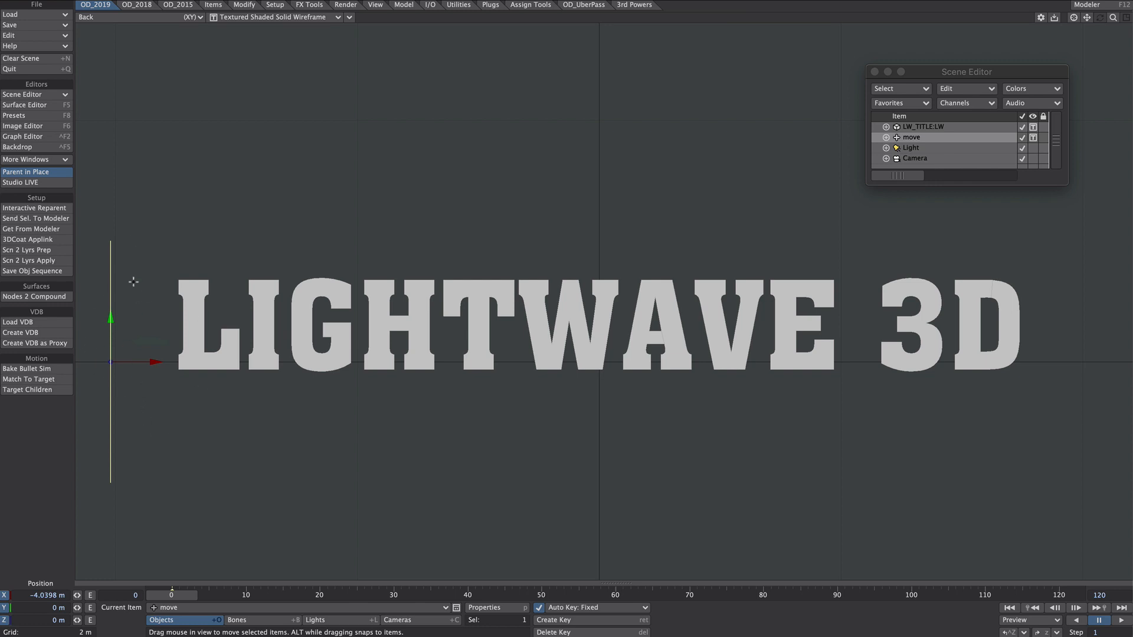
Animate the move null along X, from about -3.7 m at frame 0 to past the end of the title text at frame 30
{"action": "left_click_drag", "start_coordinate": [161, 358], "coordinate": [265, 312]}
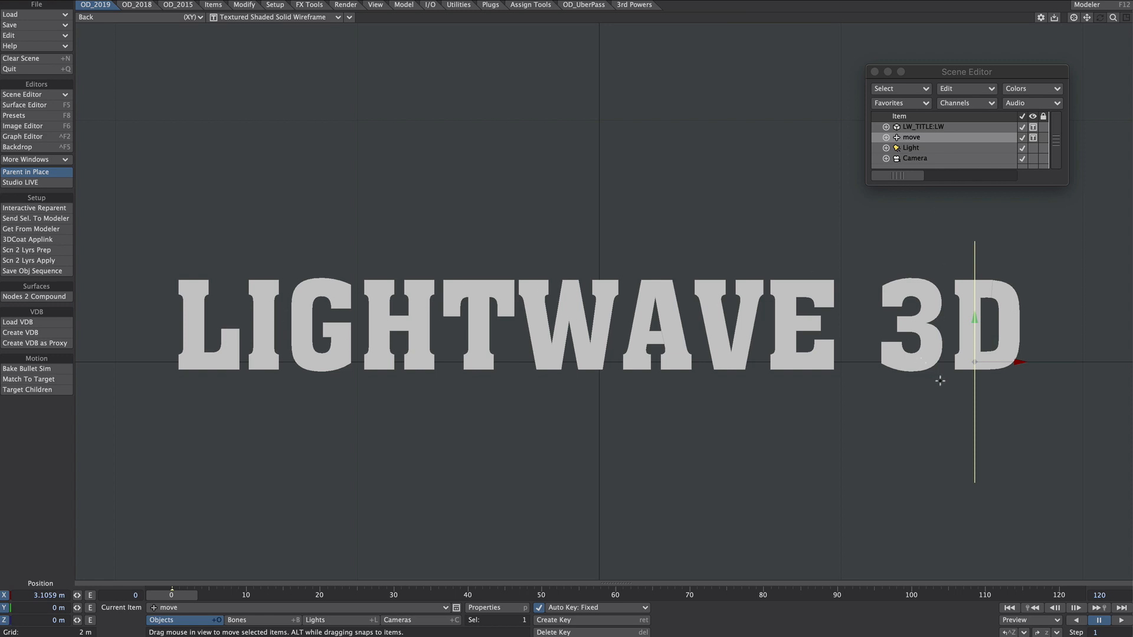
{"action": "left_click_drag", "start_coordinate": [929, 374], "coordinate": [604, 409]}
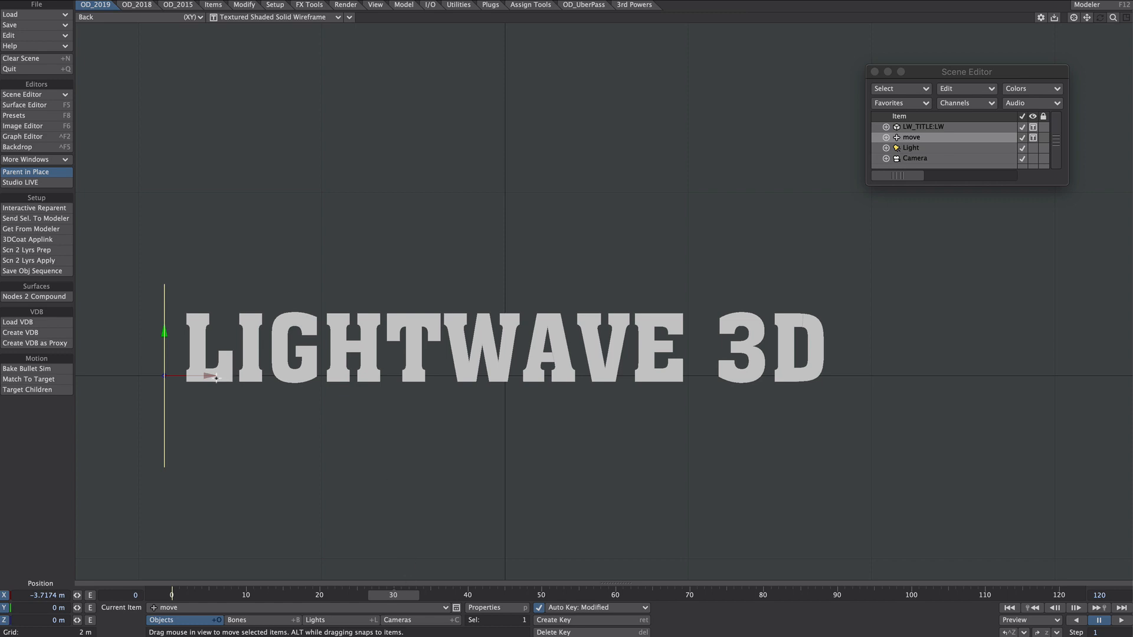
{"action": "left_click_drag", "start_coordinate": [216, 378], "coordinate": [1044, 377]}
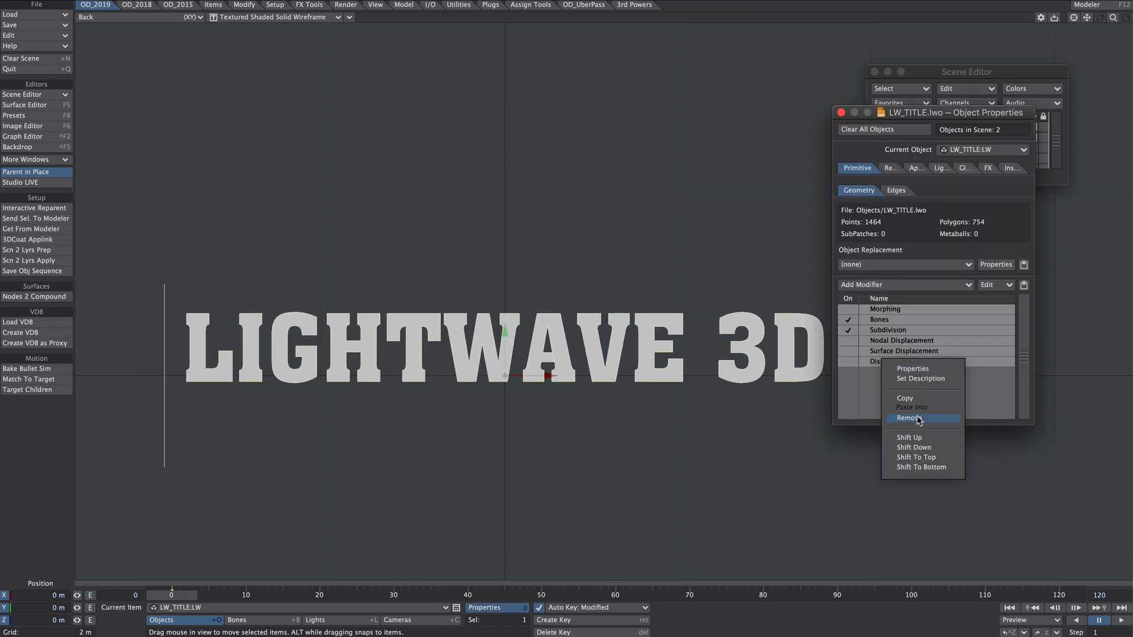
Remove the existing modifiers from the LW_TITLE object and add a Nodal Displacement modifier
{"action": "left_click", "coordinate": [922, 413]}
{"action": "left_click", "coordinate": [914, 229]}
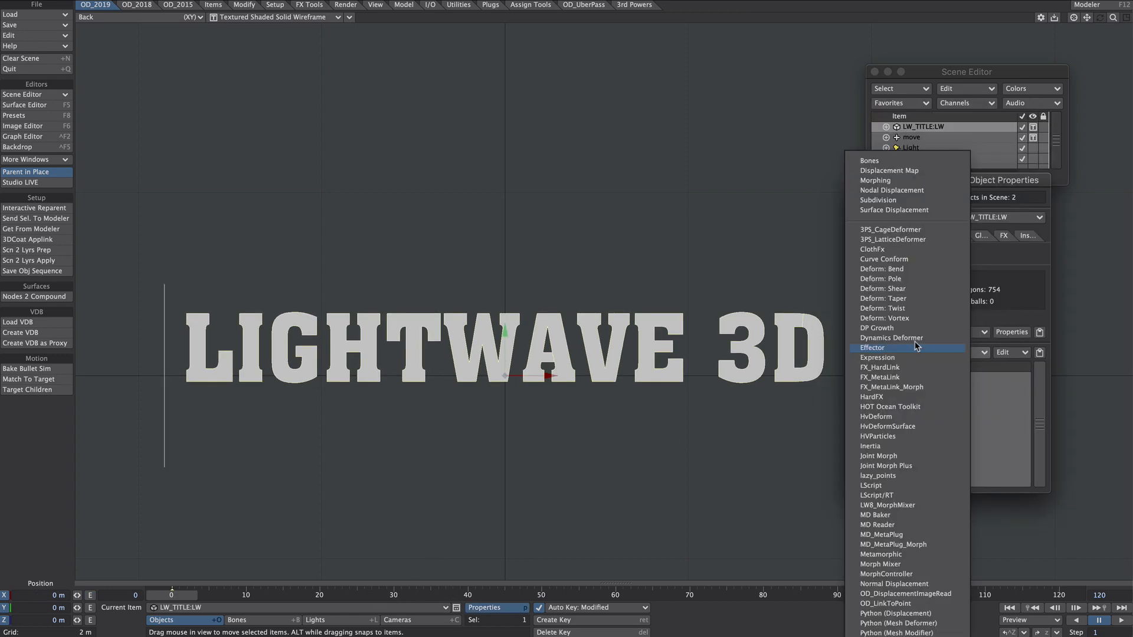
{"action": "left_click", "coordinate": [909, 190]}
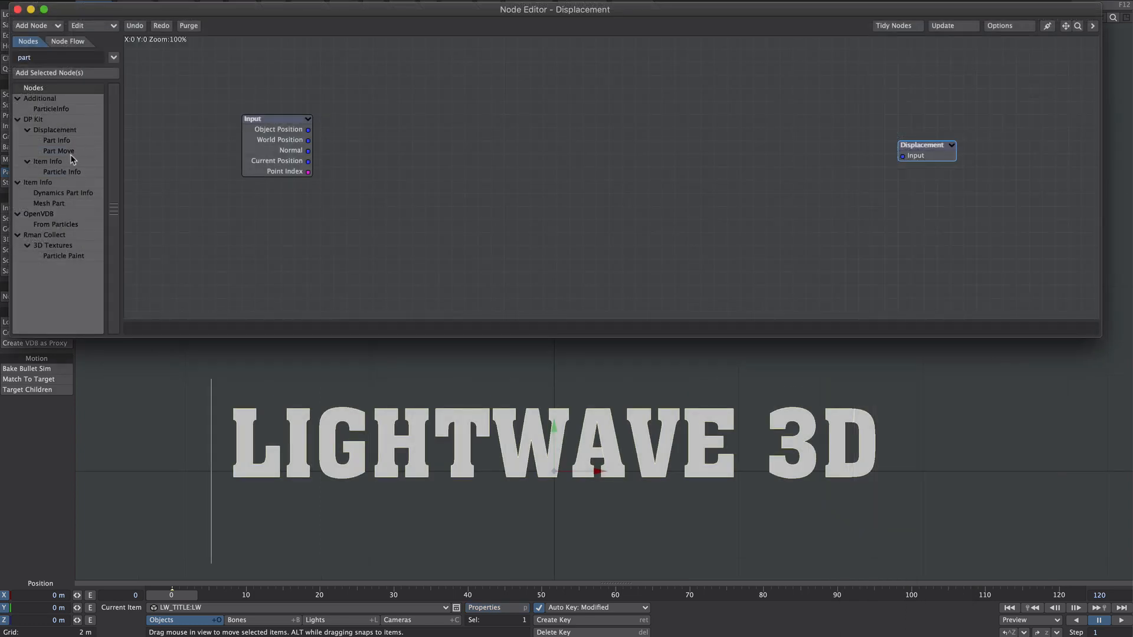
Add Part Move and Part Info nodes to the title's displacement network and connect Part Move's Delta to the Displacement input
{"action": "double_click", "coordinate": [70, 151]}
{"action": "double_click", "coordinate": [68, 143]}
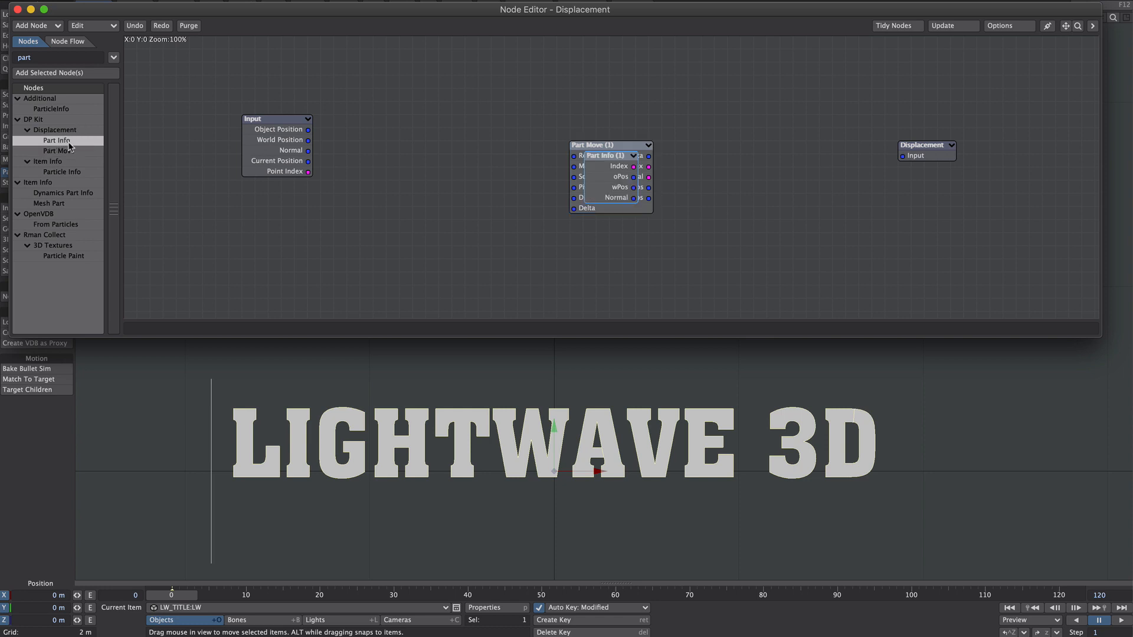
{"action": "left_click_drag", "start_coordinate": [600, 174], "coordinate": [375, 242]}
{"action": "left_click_drag", "start_coordinate": [581, 195], "coordinate": [712, 207]}
{"action": "left_click_drag", "start_coordinate": [787, 171], "coordinate": [926, 158]}
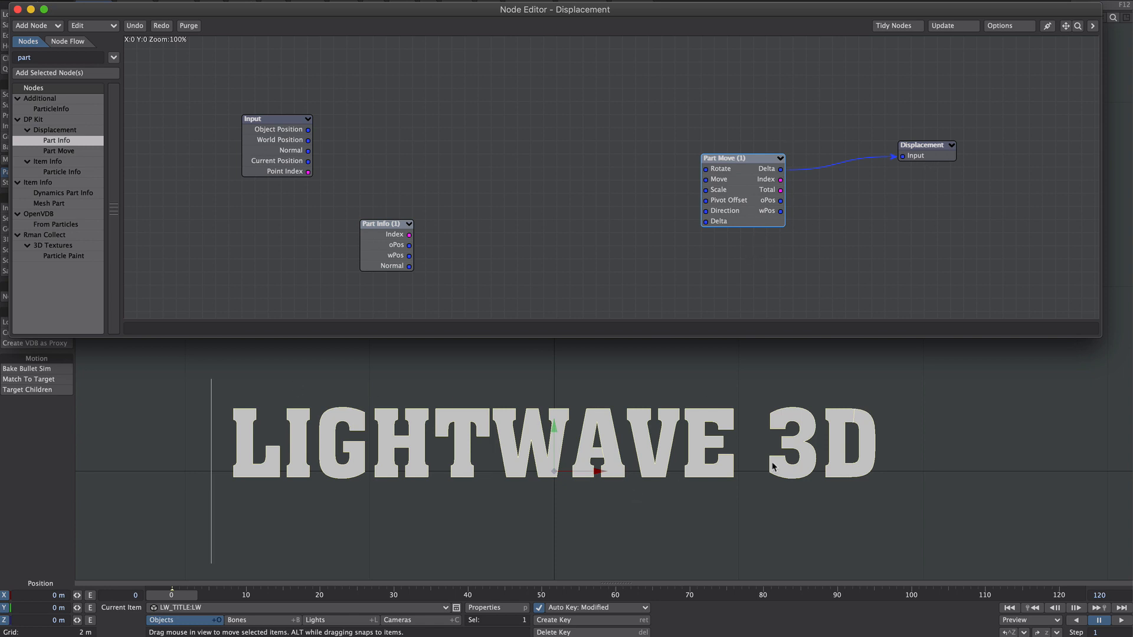
Add a Random Vector node, connecting Part Info's Index to its Seed and its Out to Part Move's Move
{"action": "double_click", "coordinate": [41, 57]}
{"action": "type", "text": "rand"}
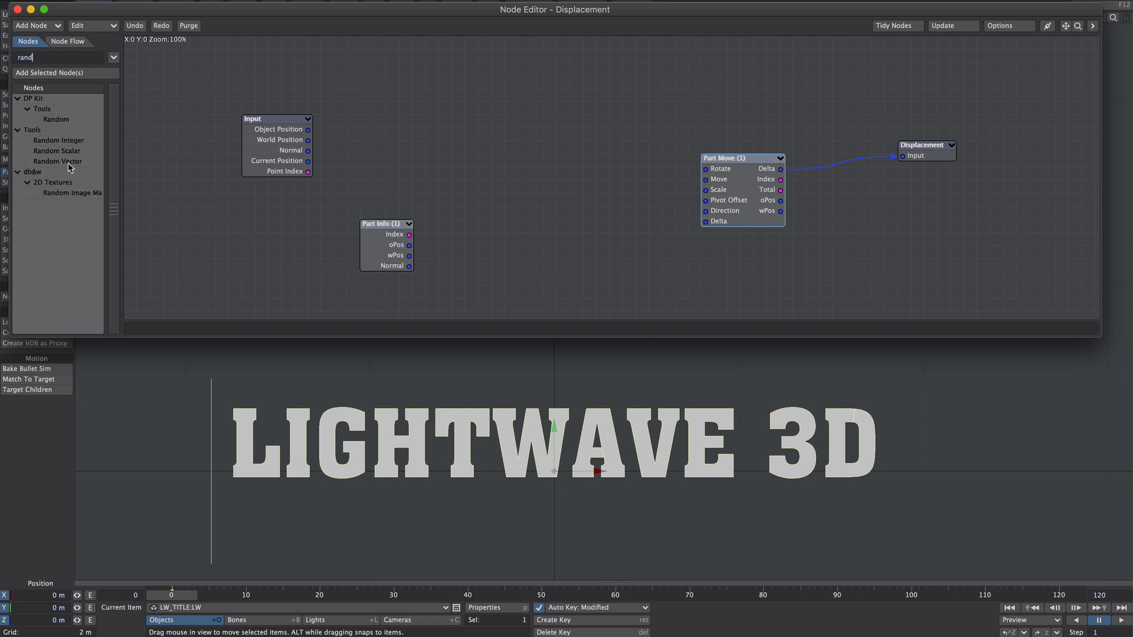
{"action": "double_click", "coordinate": [68, 163]}
{"action": "left_click_drag", "start_coordinate": [575, 158], "coordinate": [576, 250]}
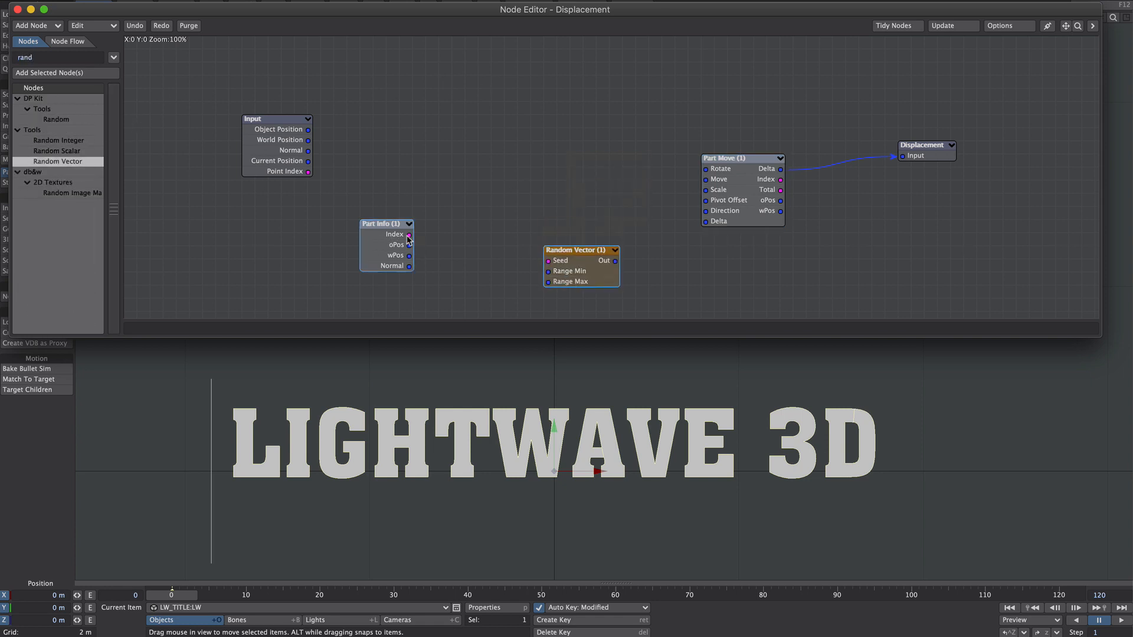
{"action": "left_click_drag", "start_coordinate": [408, 235], "coordinate": [706, 179]}
Set the Random Vector's minimum range to 2.0, 2.0, -5.0 and maximum range to 3.0, 5.0, 5.0, and inspect the scattered letters
{"action": "double_click", "coordinate": [566, 250]}
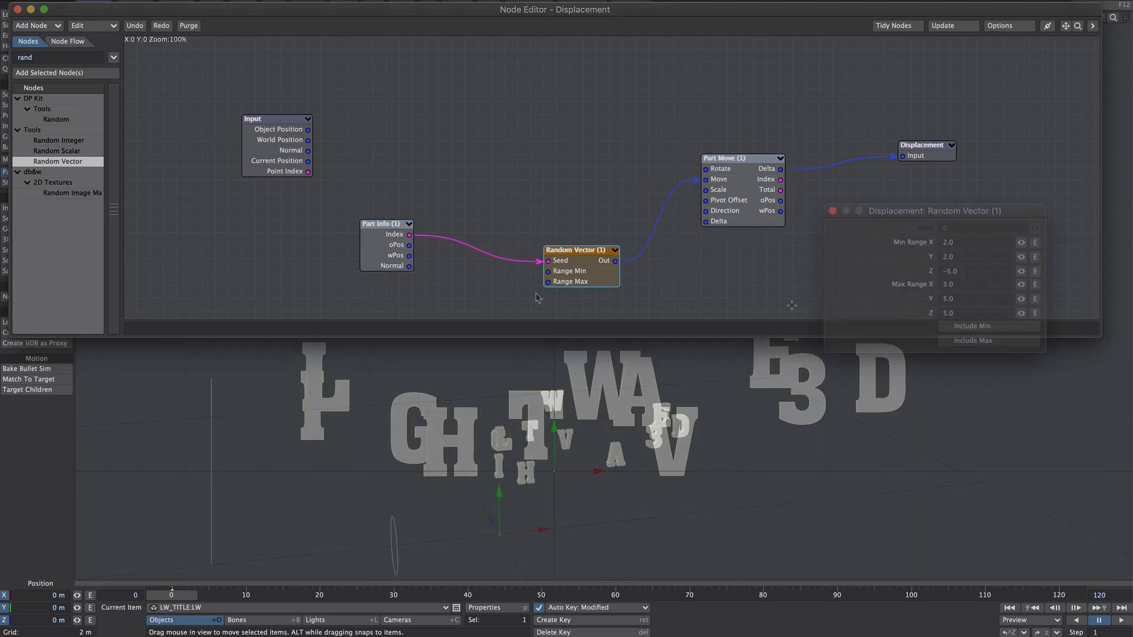
{"action": "mouse_move", "coordinate": [653, 444]}
{"action": "left_mouse_down", "text": "alt"}
{"action": "mouse_move", "coordinate": [643, 447]}
{"action": "mouse_move", "coordinate": [731, 419]}
{"action": "mouse_move", "coordinate": [620, 442]}
{"action": "mouse_move", "coordinate": [655, 431]}
{"action": "left_mouse_up", "text": "alt"}
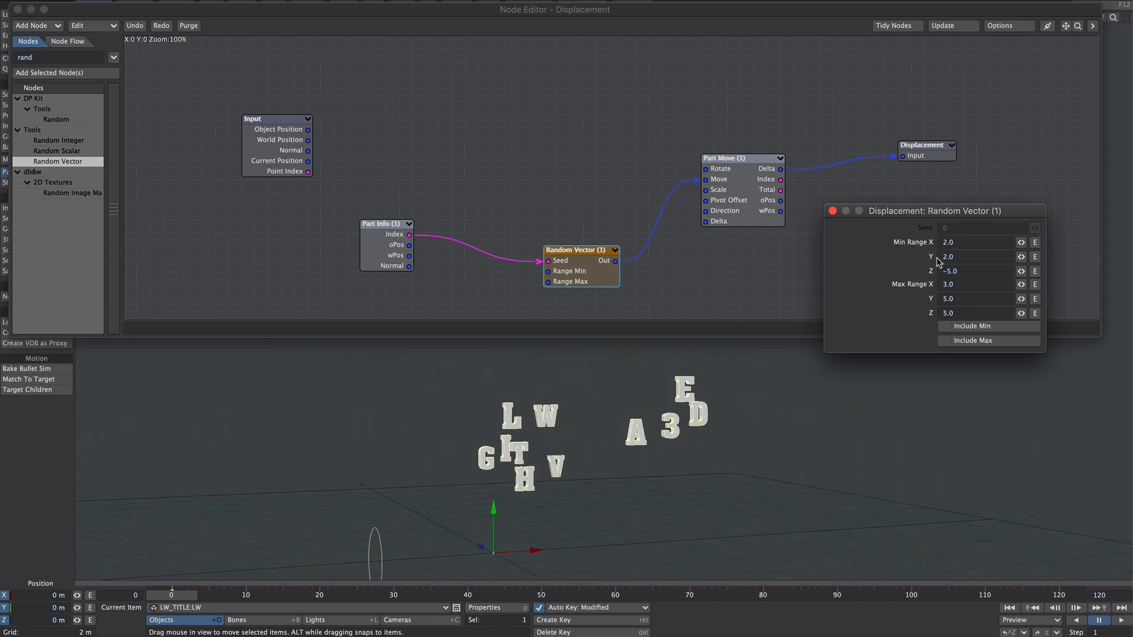
{"action": "left_click", "coordinate": [832, 210]}
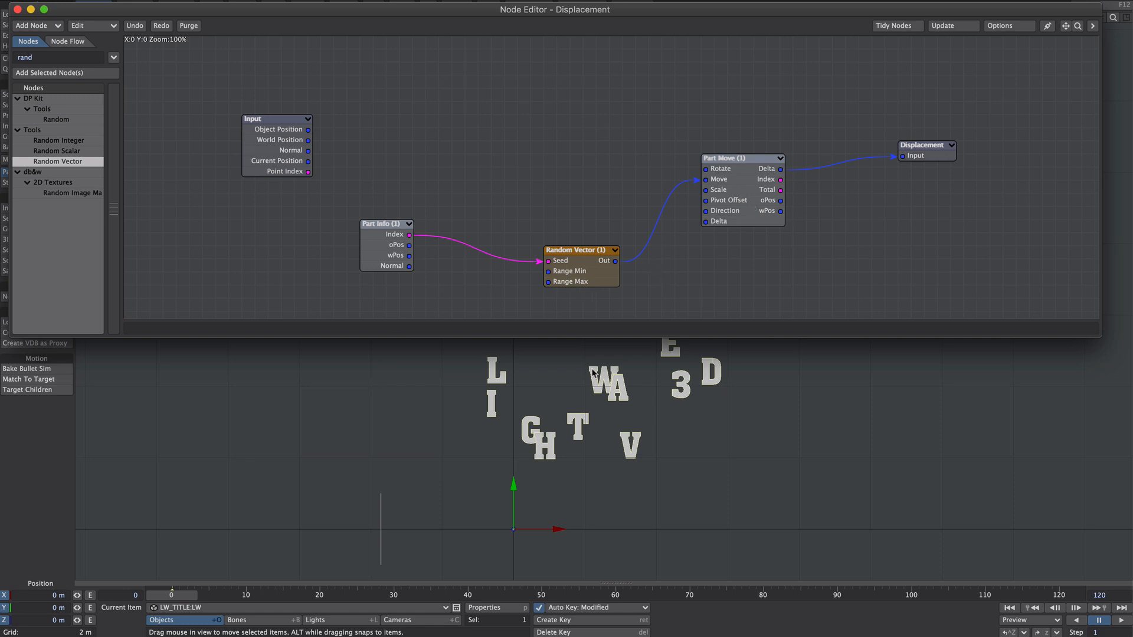
Disconnect Random Vector from Part Move and insert a vector Scale node between Random Vector's Out and Part Move's Move
{"action": "left_click_drag", "start_coordinate": [705, 179], "coordinate": [679, 292]}
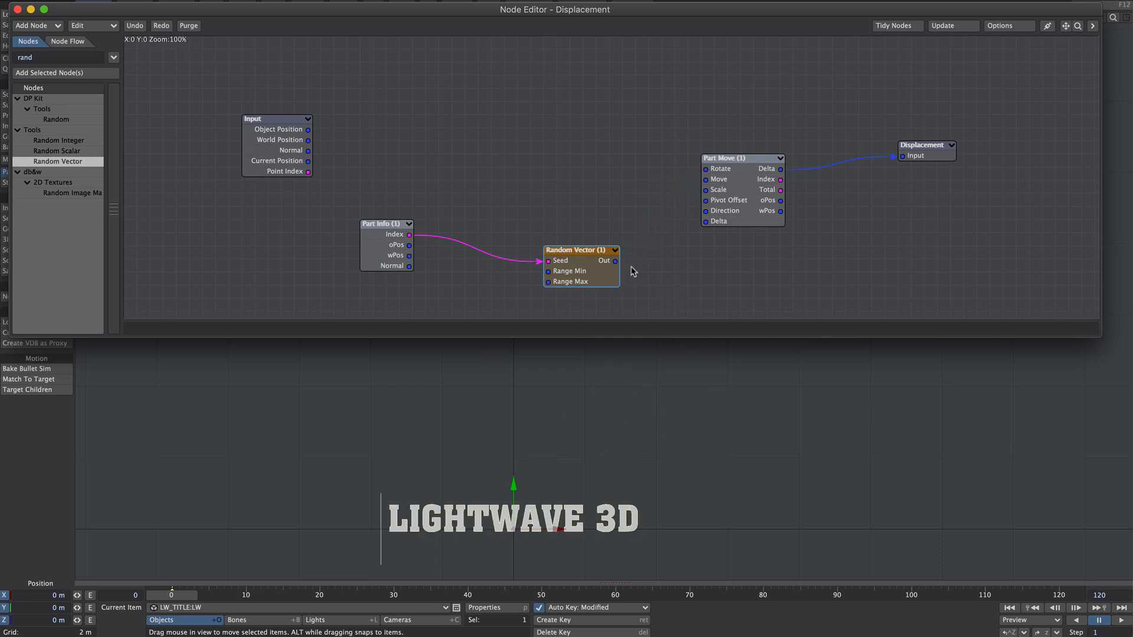
{"action": "left_click_drag", "start_coordinate": [615, 261], "coordinate": [683, 264]}
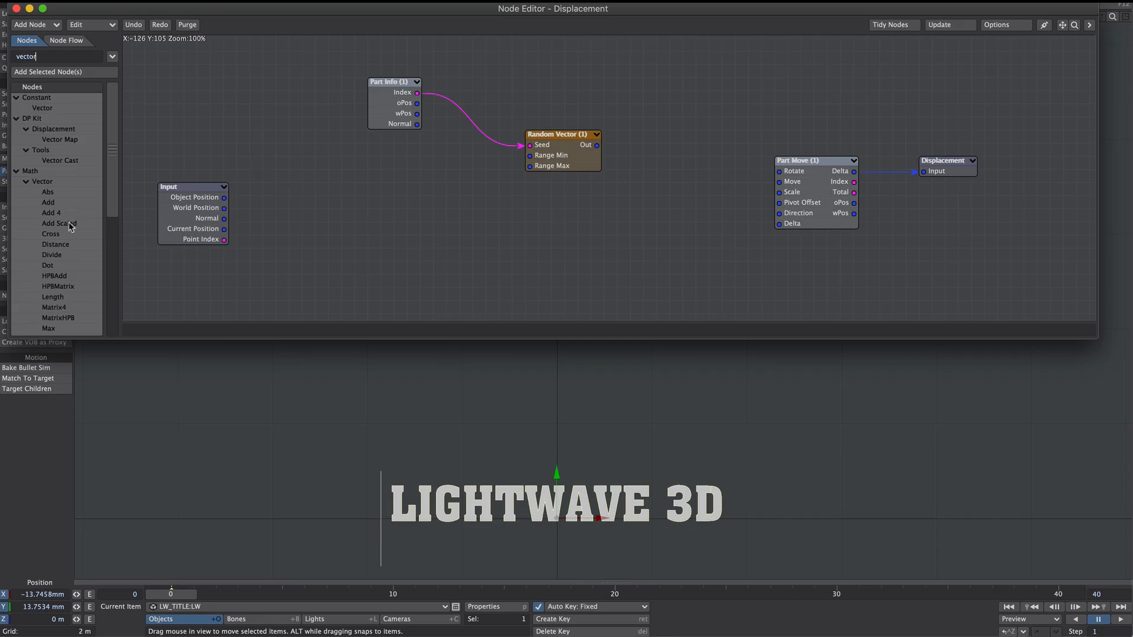
{"action": "scroll", "coordinate": [69, 226], "scroll_direction": "down", "scroll_amount": 3}
{"action": "left_click_drag", "start_coordinate": [50, 297], "coordinate": [800, 185]}
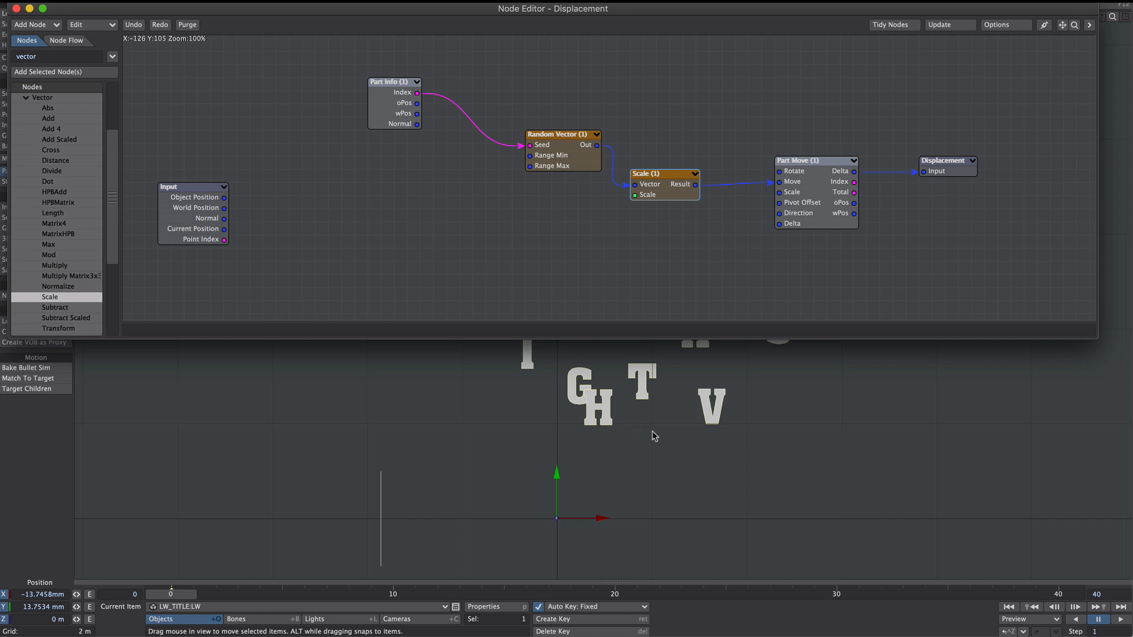
Test the Scale node by lowering its scale to 0.0 % and raising it again while watching the letters
{"action": "left_click_drag", "start_coordinate": [688, 421], "coordinate": [609, 364], "text": "ctrl+alt"}
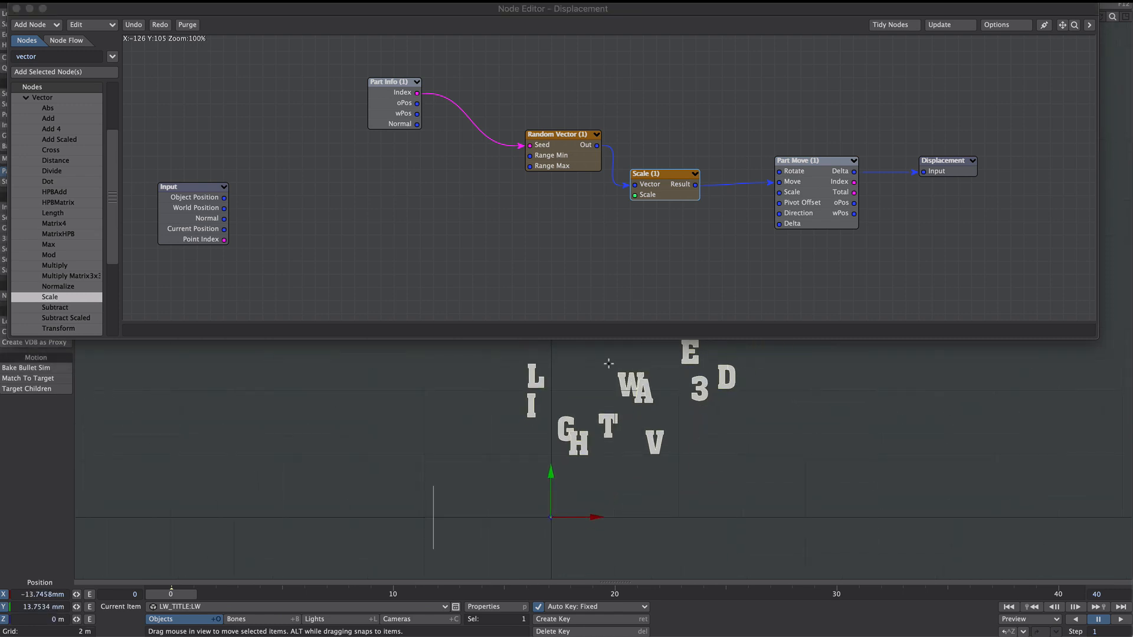
{"action": "double_click", "coordinate": [656, 190]}
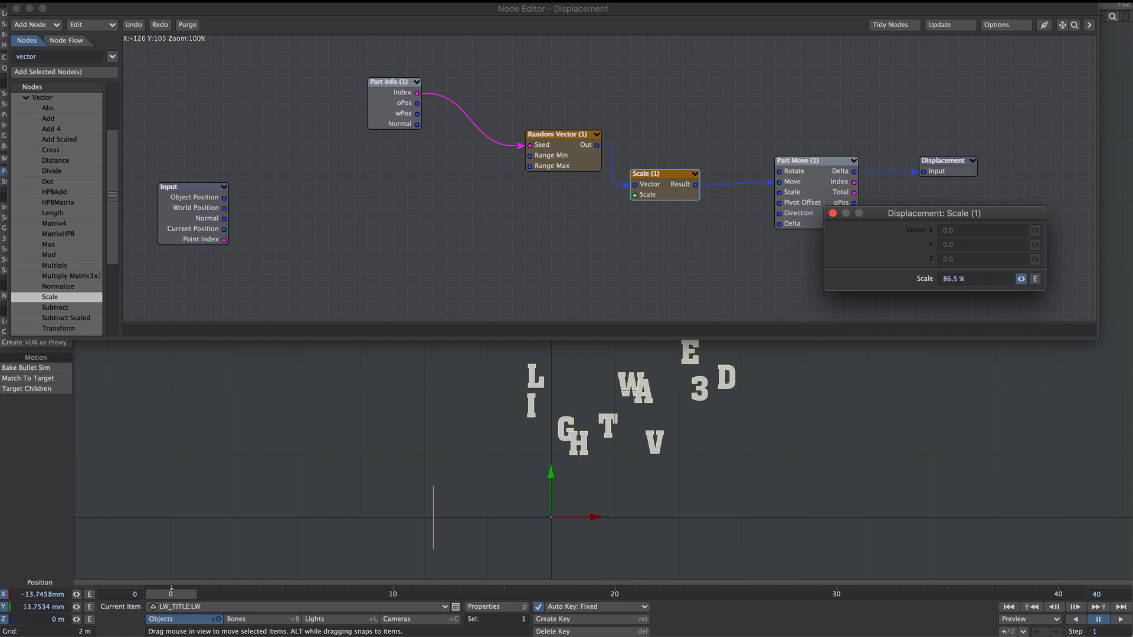
{"action": "left_click_drag", "start_coordinate": [1021, 278], "coordinate": [1076, 279]}
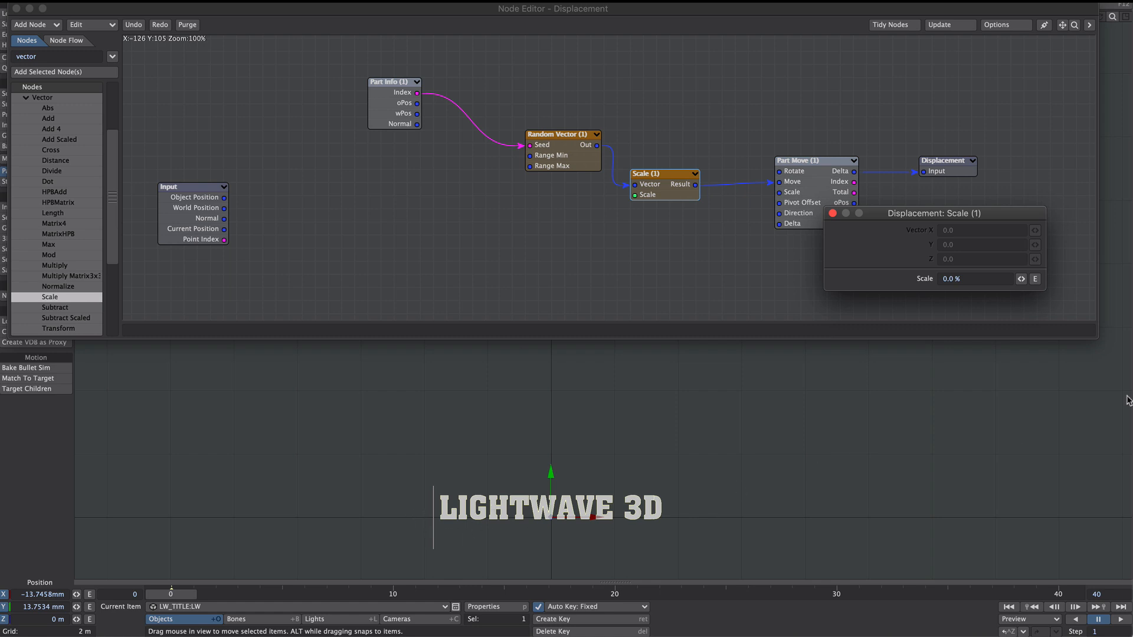
{"action": "left_click_drag", "start_coordinate": [1021, 278], "coordinate": [1019, 283]}
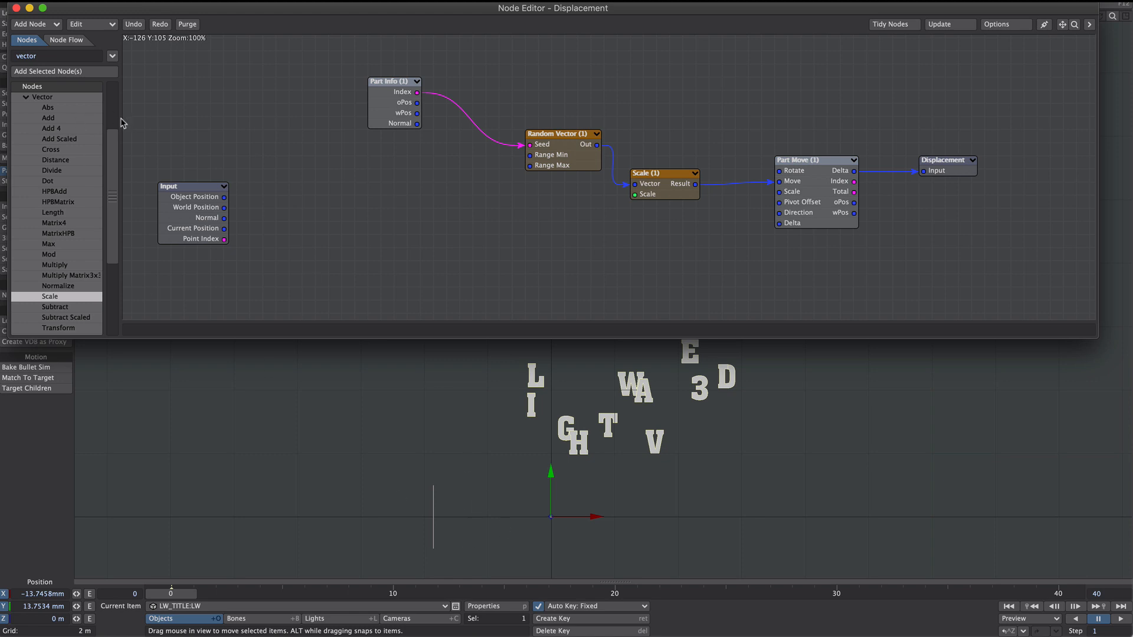
Add a Gradient node to the displacement network
{"action": "left_click_drag", "start_coordinate": [48, 56], "coordinate": [2, 57]}
{"action": "type", "text": "grad"}
{"action": "double_click", "coordinate": [45, 181]}
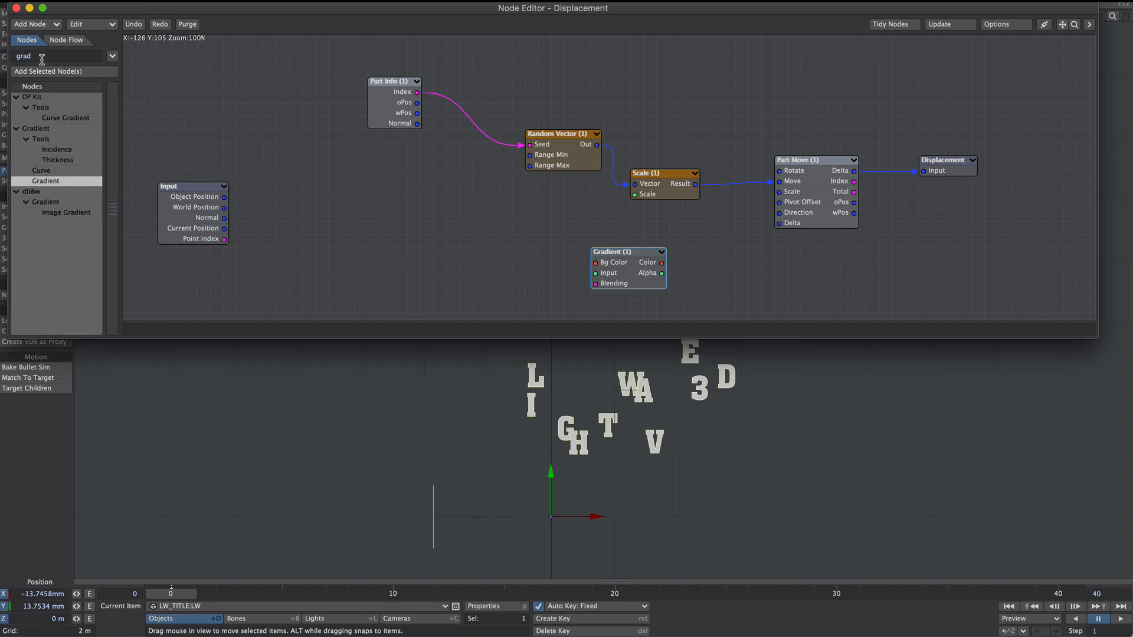
Add an Item Info node near Part Info and set its item to the null "move"
{"action": "left_click_drag", "start_coordinate": [41, 56], "coordinate": [5, 57]}
{"action": "type", "text": "item"}
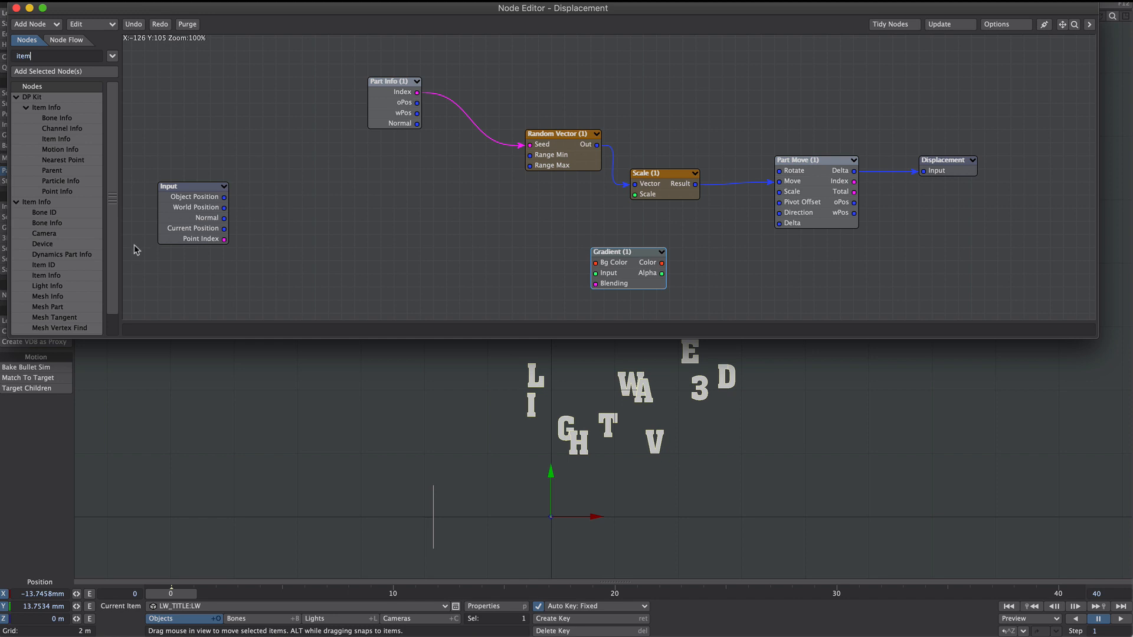
{"action": "double_click", "coordinate": [46, 276]}
{"action": "left_click_drag", "start_coordinate": [608, 151], "coordinate": [373, 210]}
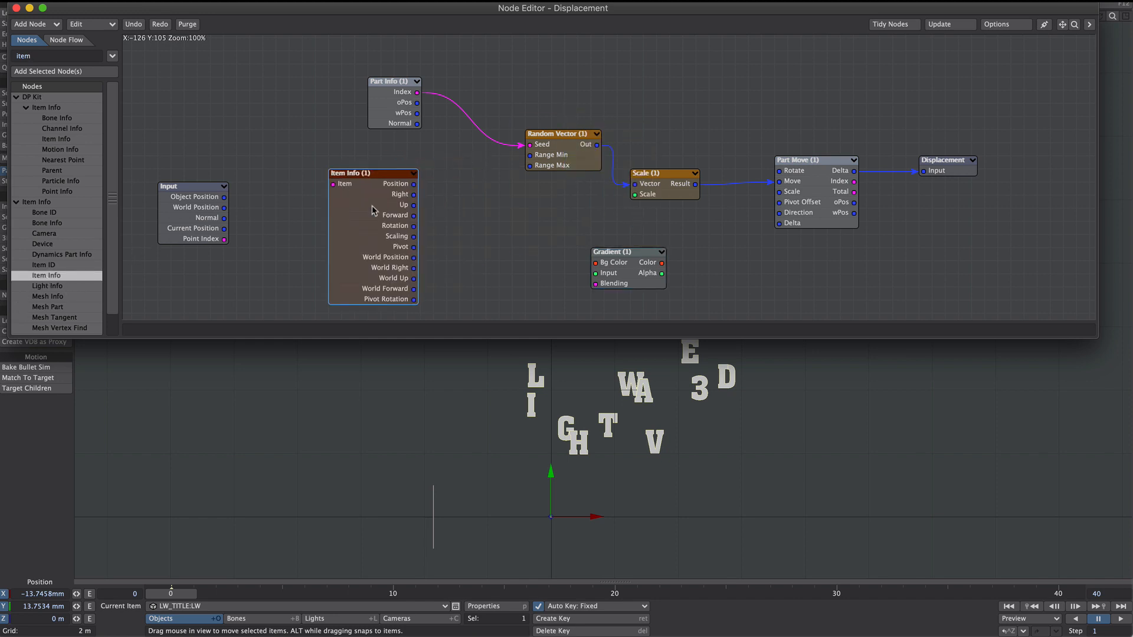
{"action": "double_click", "coordinate": [372, 210]}
{"action": "left_click", "coordinate": [952, 230]}
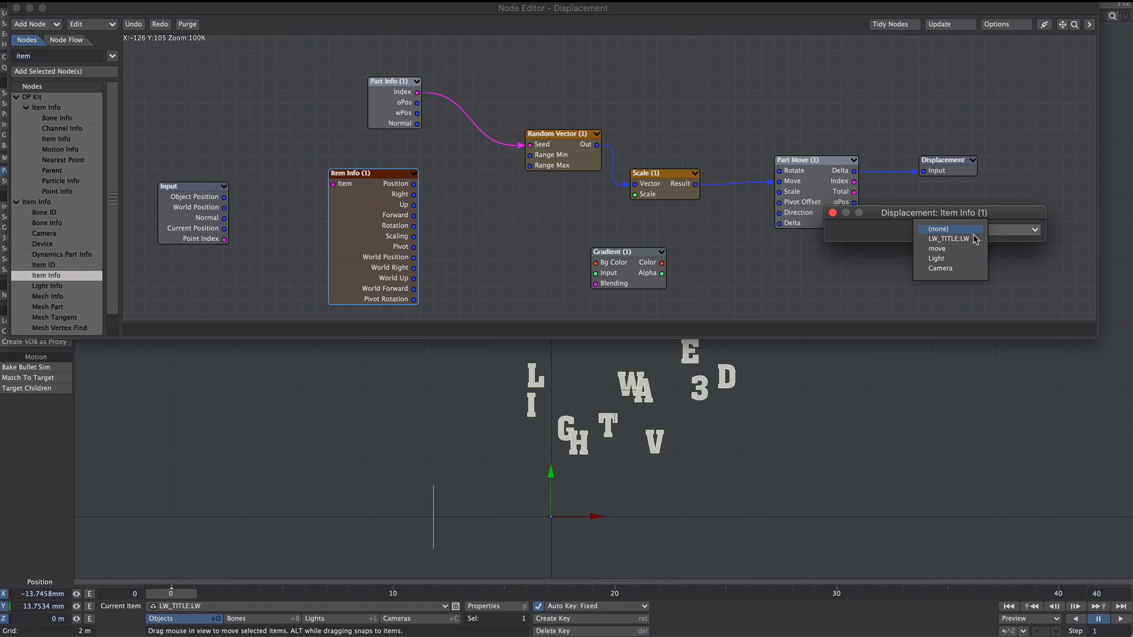
{"action": "left_click", "coordinate": [949, 259]}
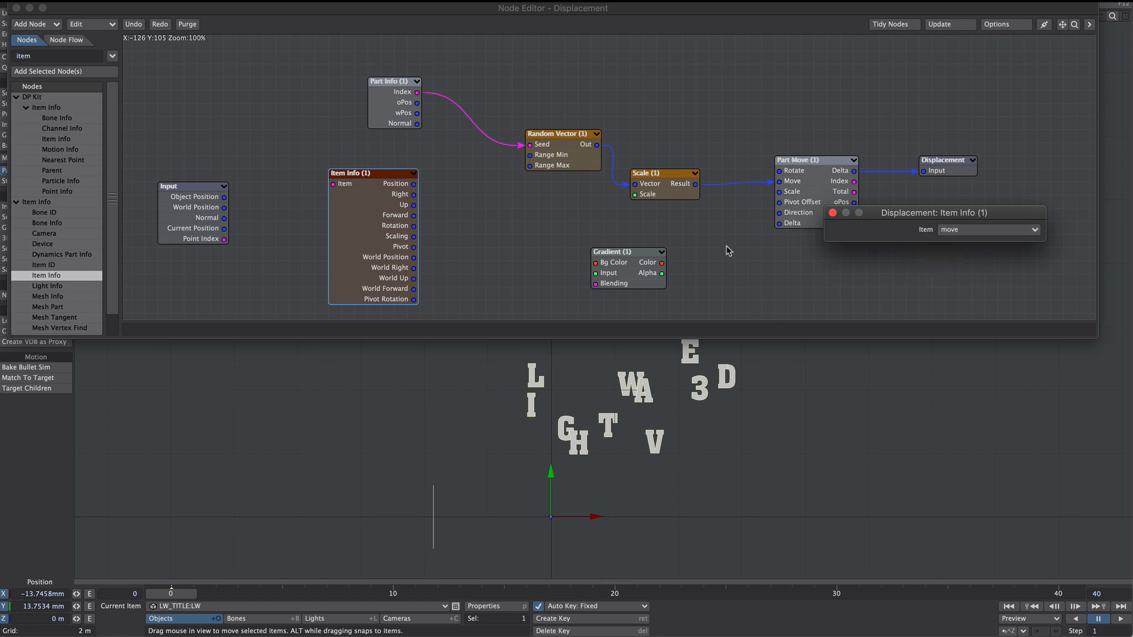
{"action": "left_click", "coordinate": [832, 213]}
Add a vector Subtract node, connecting Part Info's oPos to A and Item Info's Position to B
{"action": "double_click", "coordinate": [53, 56]}
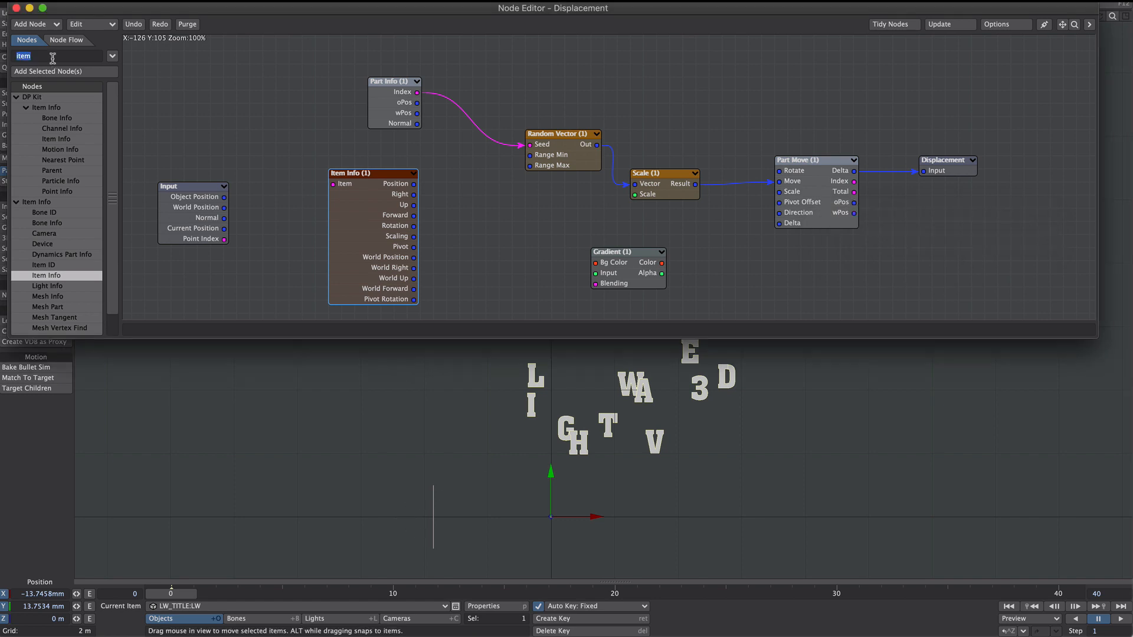
{"action": "type", "text": "subtract"}
{"action": "double_click", "coordinate": [100, 140]}
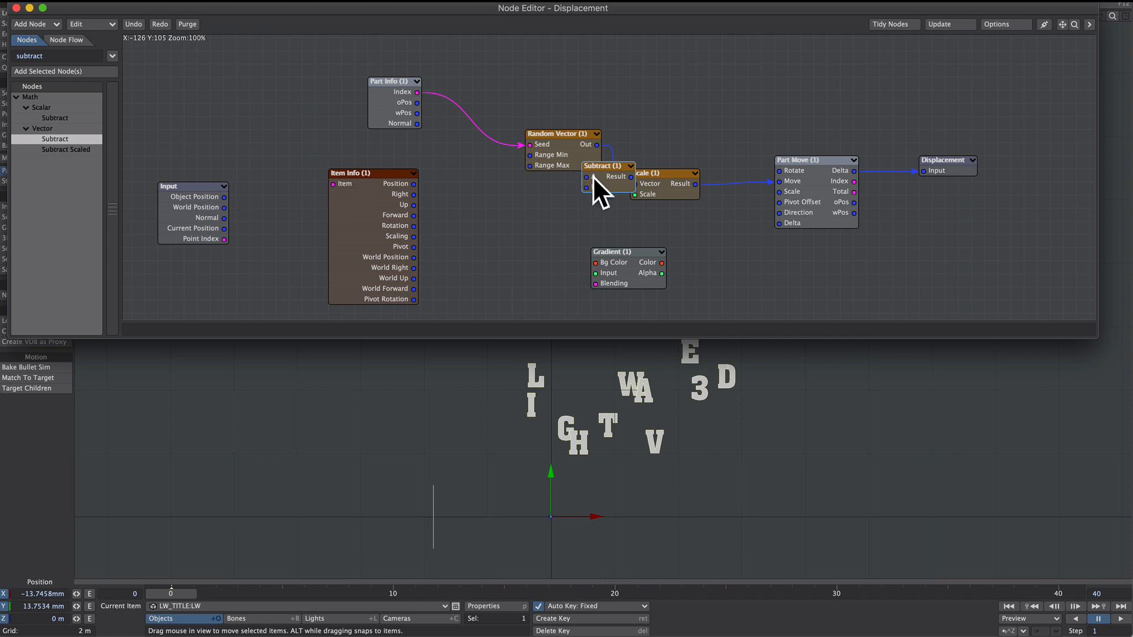
{"action": "left_click_drag", "start_coordinate": [592, 176], "coordinate": [472, 196]}
{"action": "left_click_drag", "start_coordinate": [372, 173], "coordinate": [372, 186]}
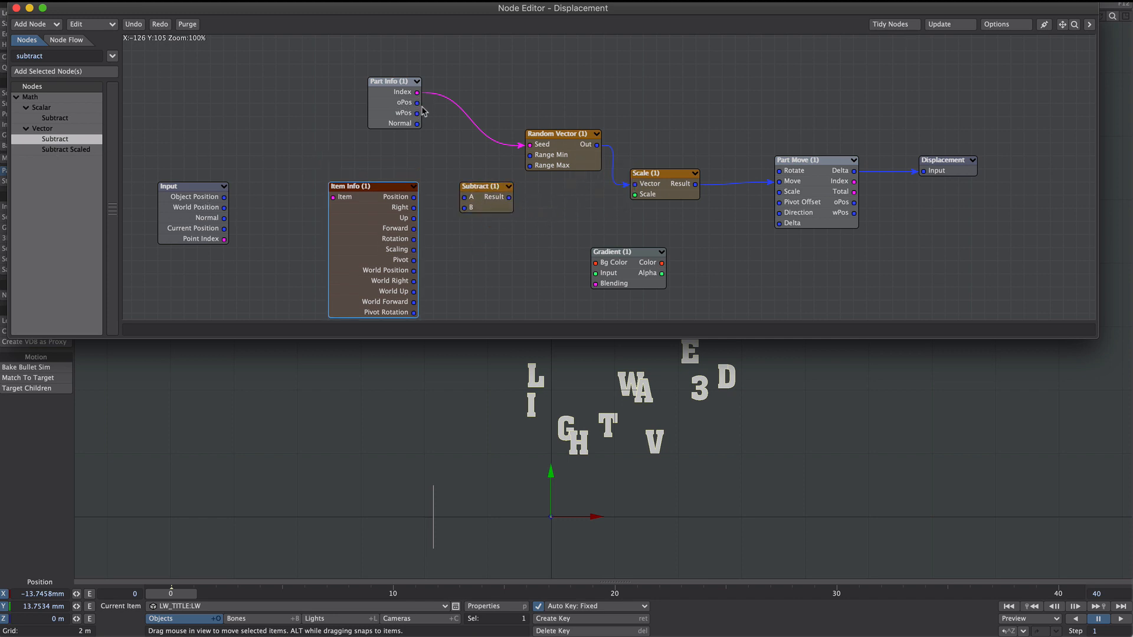
{"action": "left_click_drag", "start_coordinate": [417, 103], "coordinate": [479, 211]}
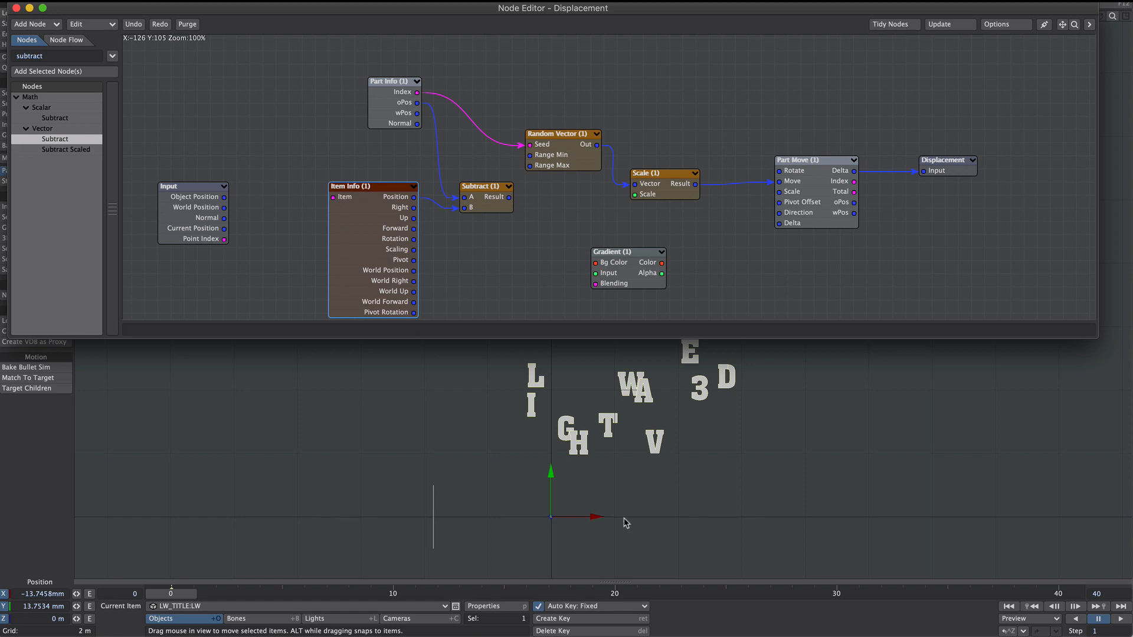
Add a Vector Scalar node in X Channel mode and wire Subtract's Result through it into Gradient's Input
{"action": "double_click", "coordinate": [65, 55]}
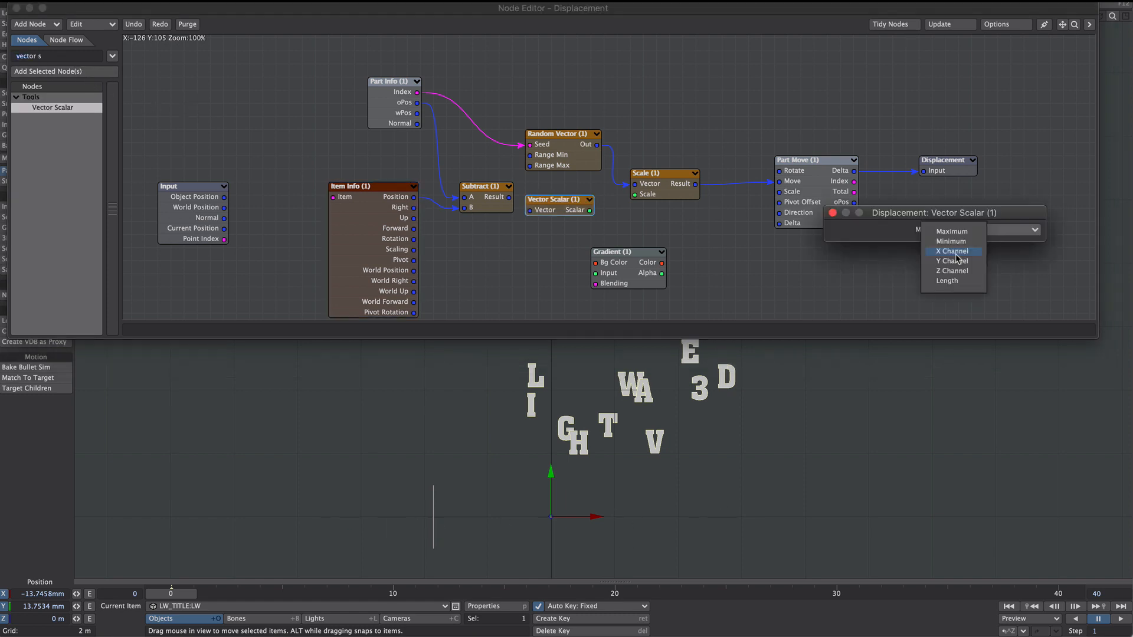
{"action": "left_click", "coordinate": [950, 242]}
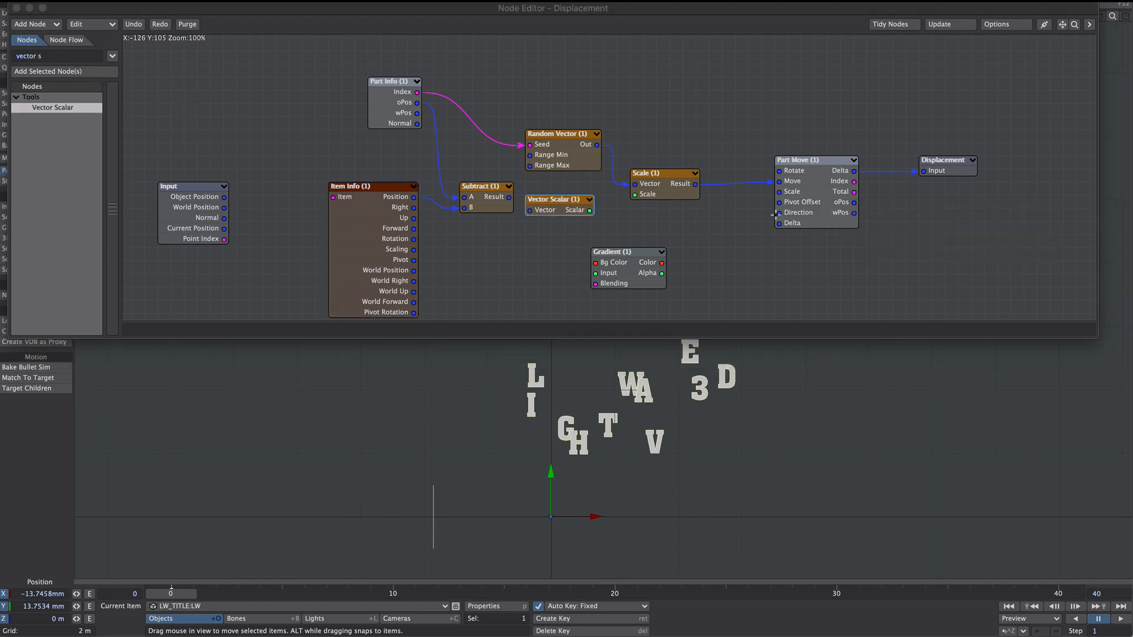
{"action": "left_click_drag", "start_coordinate": [509, 197], "coordinate": [628, 279]}
Check the Scale node's properties and connect Gradient's Color output to its Scale input
{"action": "double_click", "coordinate": [655, 177]}
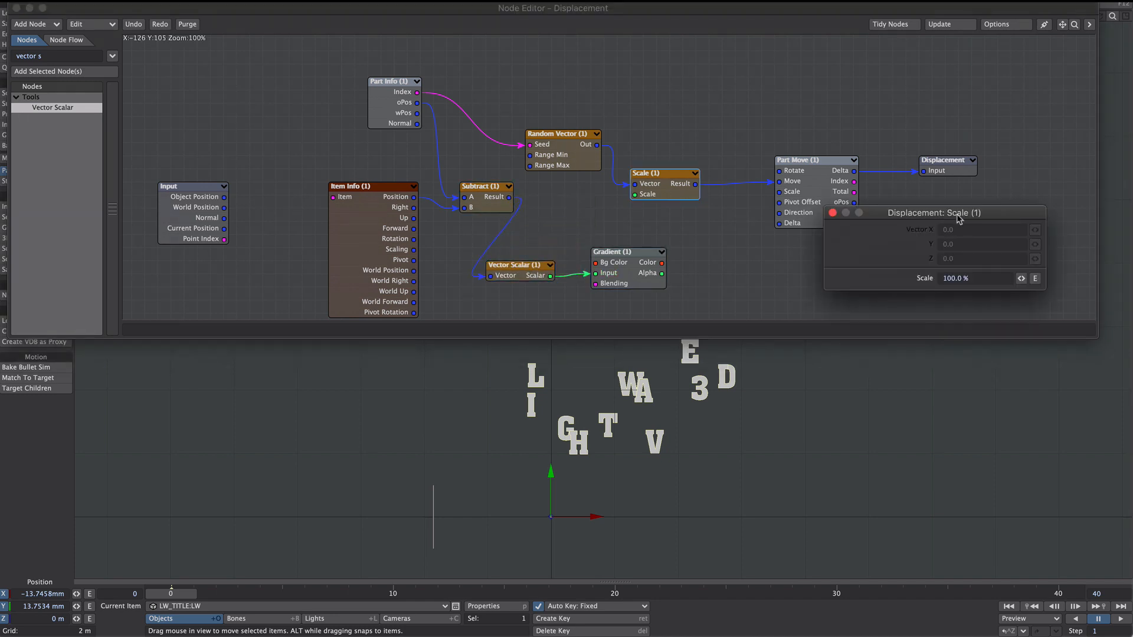
{"action": "left_click_drag", "start_coordinate": [958, 211], "coordinate": [770, 78]}
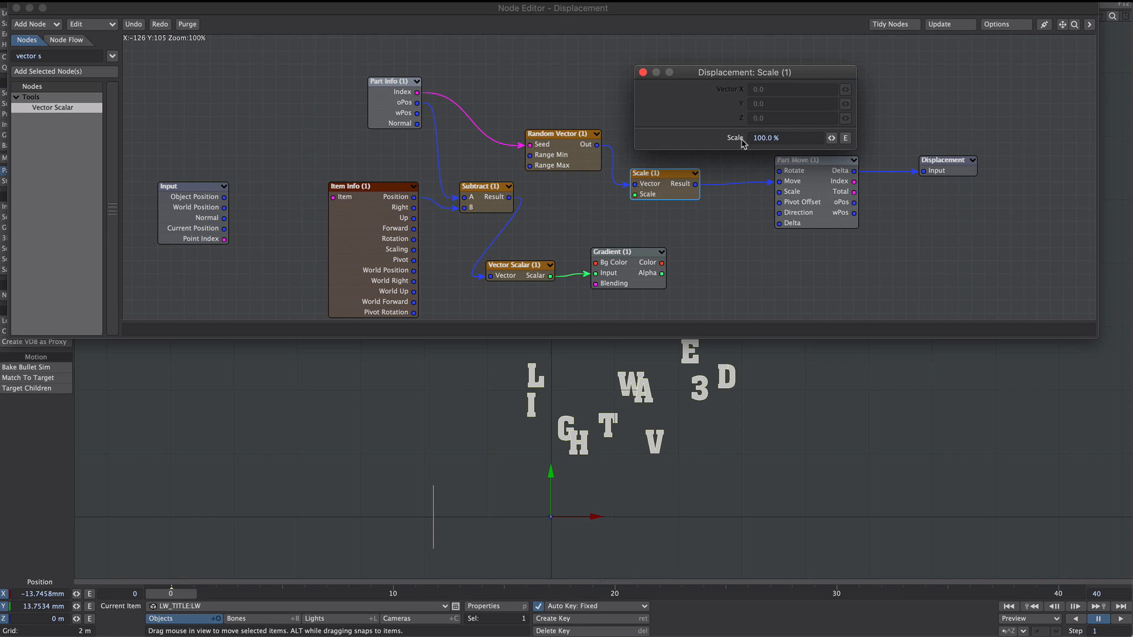
{"action": "left_click_drag", "start_coordinate": [662, 262], "coordinate": [655, 200]}
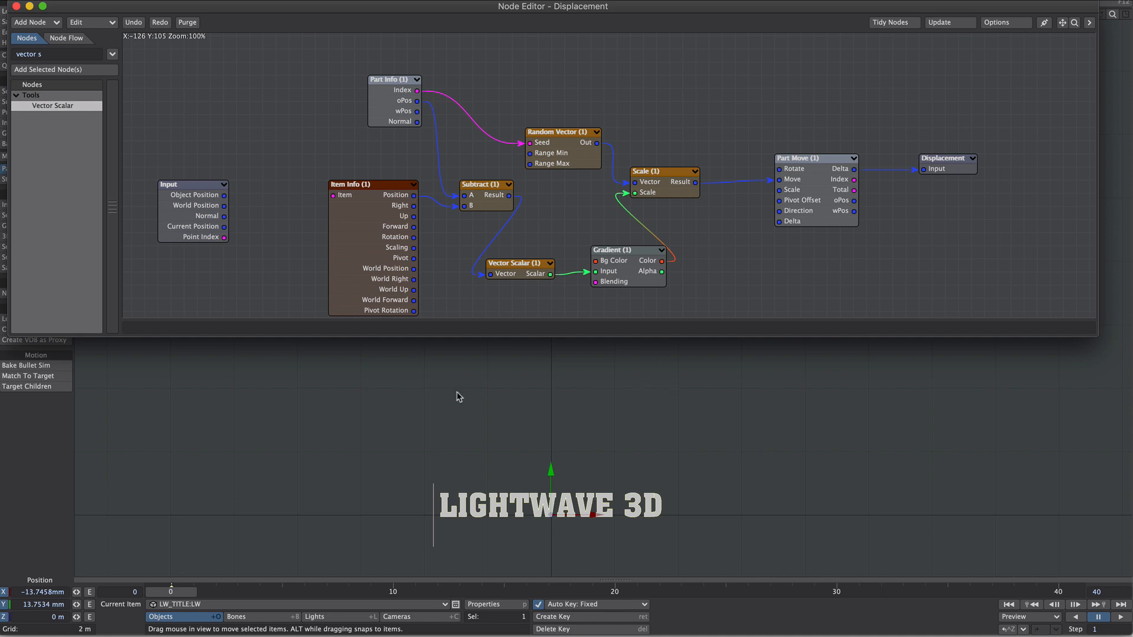
Open the Gradient node's properties and set the first key's color to white (255, 255, 255)
{"action": "double_click", "coordinate": [628, 264]}
{"action": "left_click_drag", "start_coordinate": [783, 67], "coordinate": [811, 36]}
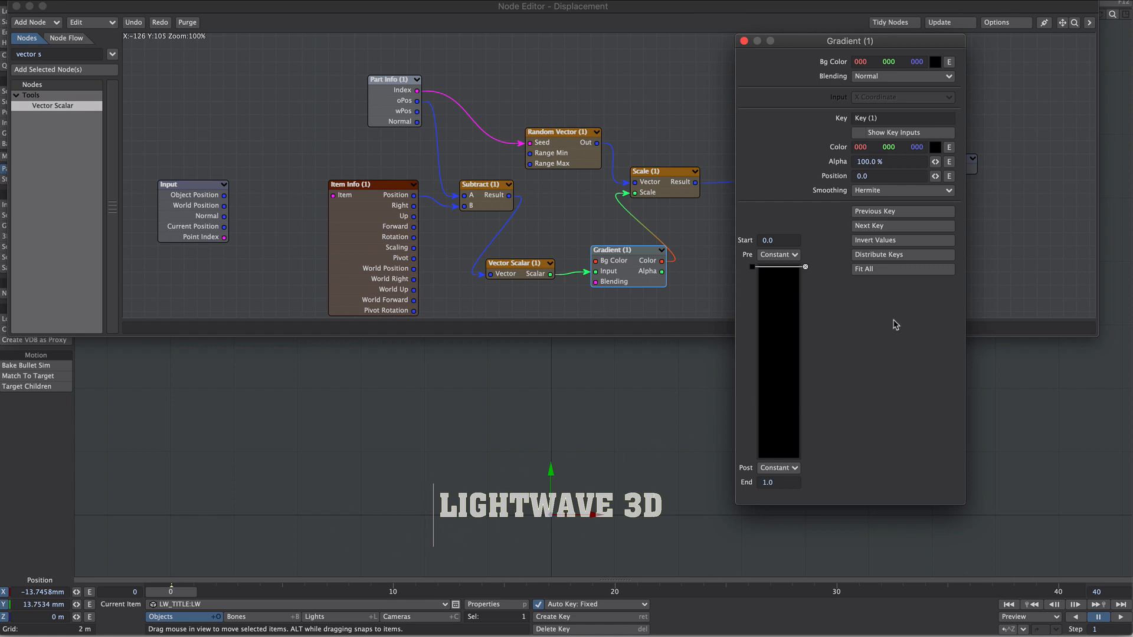
{"action": "left_click", "coordinate": [935, 147]}
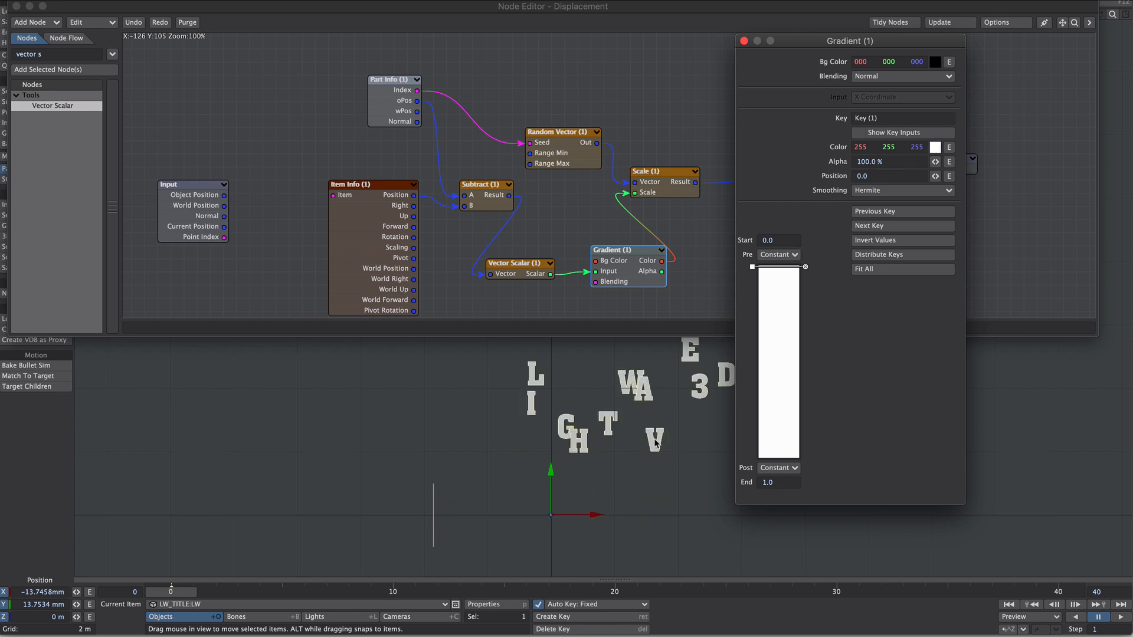
Select the "move" null, go to frame 17, and set the Gradient's Start to -5.0
{"action": "left_click", "coordinate": [434, 513]}
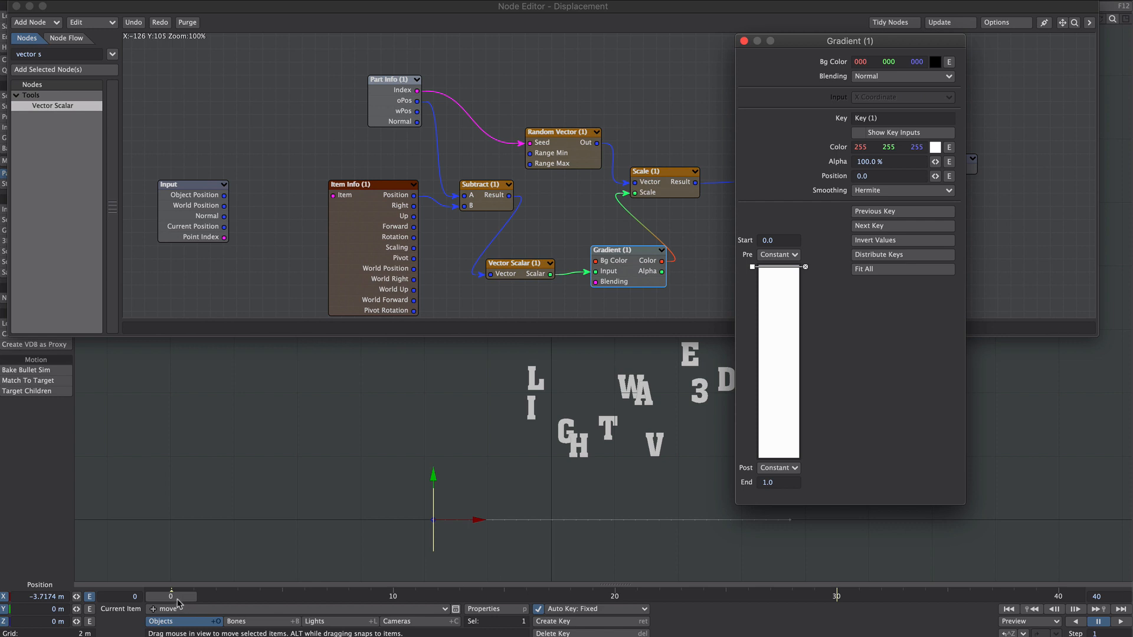
{"action": "left_click_drag", "start_coordinate": [172, 597], "coordinate": [549, 595]}
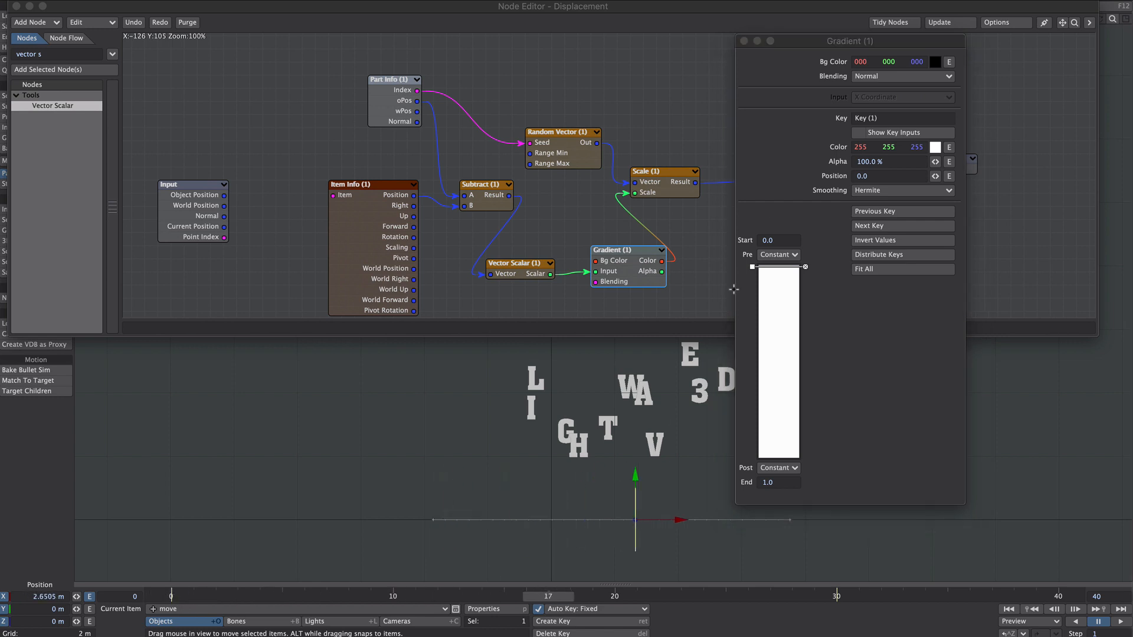
{"action": "left_click_drag", "start_coordinate": [865, 36], "coordinate": [966, 43]}
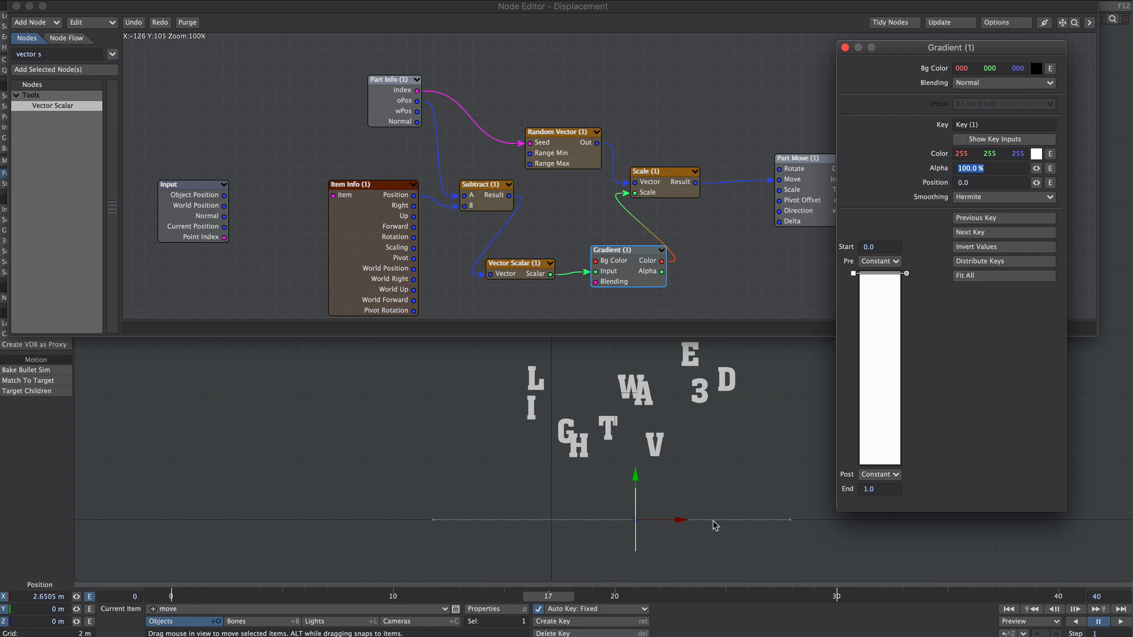
{"action": "left_click", "coordinate": [952, 376]}
{"action": "left_click", "coordinate": [876, 247]}
{"action": "type", "text": "-5"}
{"action": "key", "text": "Tab"}
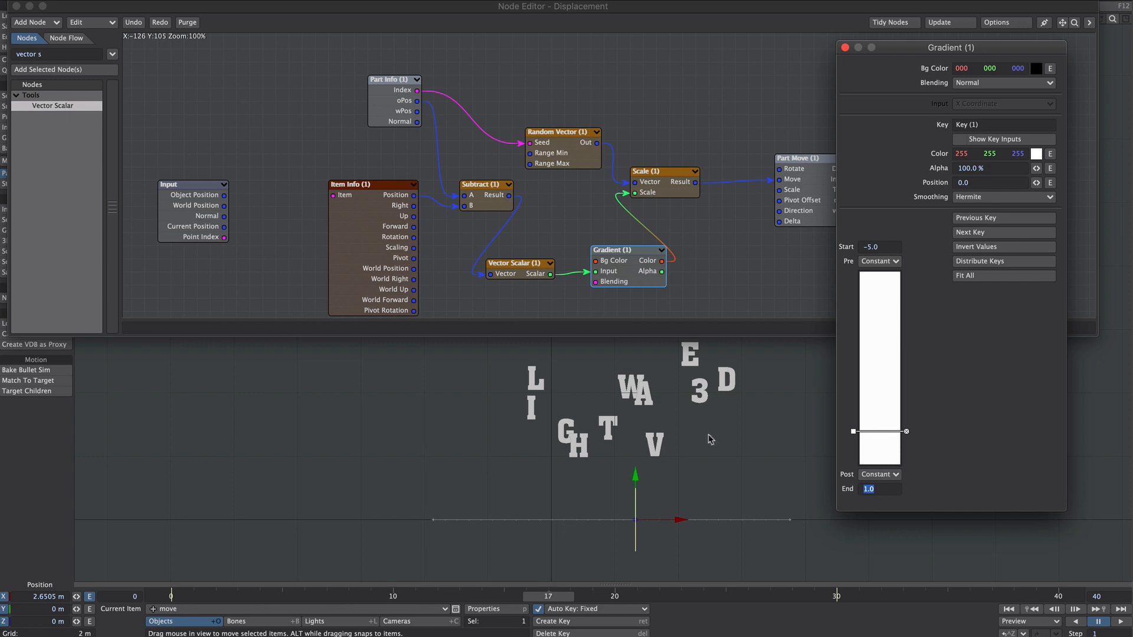
Add a second gradient key at about -2.38 and set its color to black (0, 0, 0)
{"action": "left_click_drag", "start_coordinate": [875, 355], "coordinate": [872, 357]}
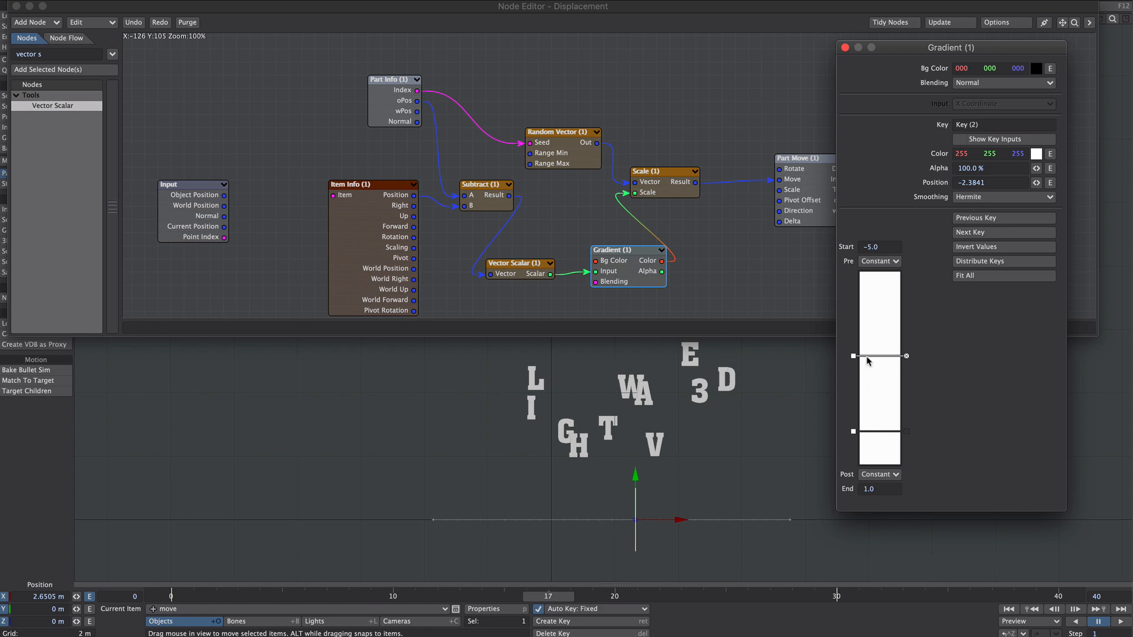
{"action": "right_click", "coordinate": [1020, 155]}
{"action": "left_click_drag", "start_coordinate": [1019, 155], "coordinate": [967, 154]}
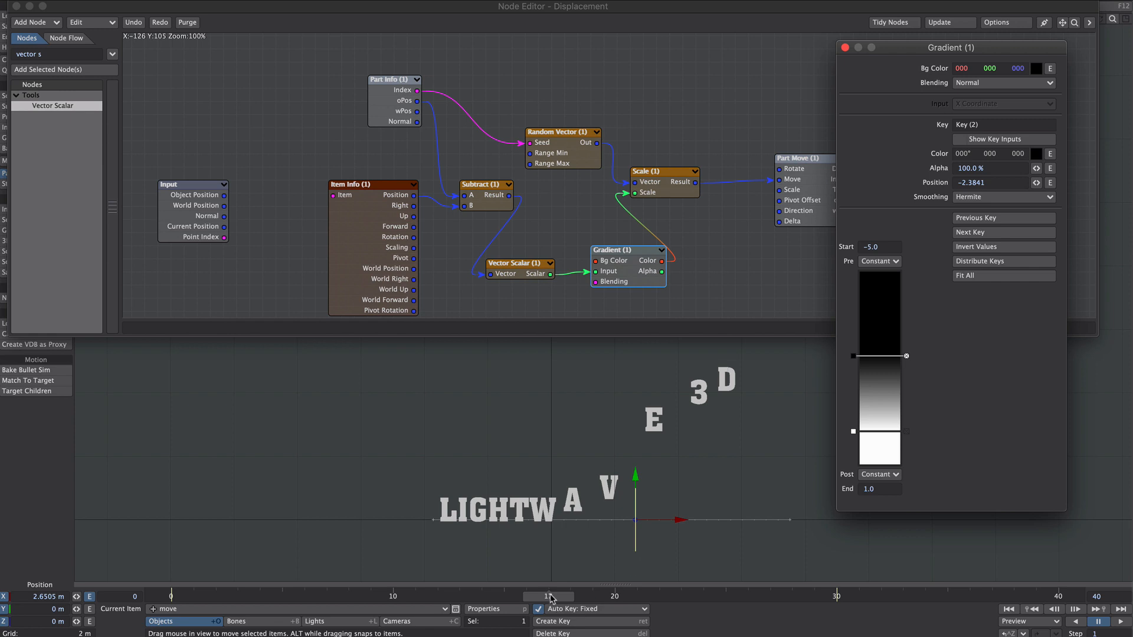
Test the falloff by moving the black gradient key to different positions, up to -5.0, while scrubbing the timeline
{"action": "left_click_drag", "start_coordinate": [550, 597], "coordinate": [659, 596]}
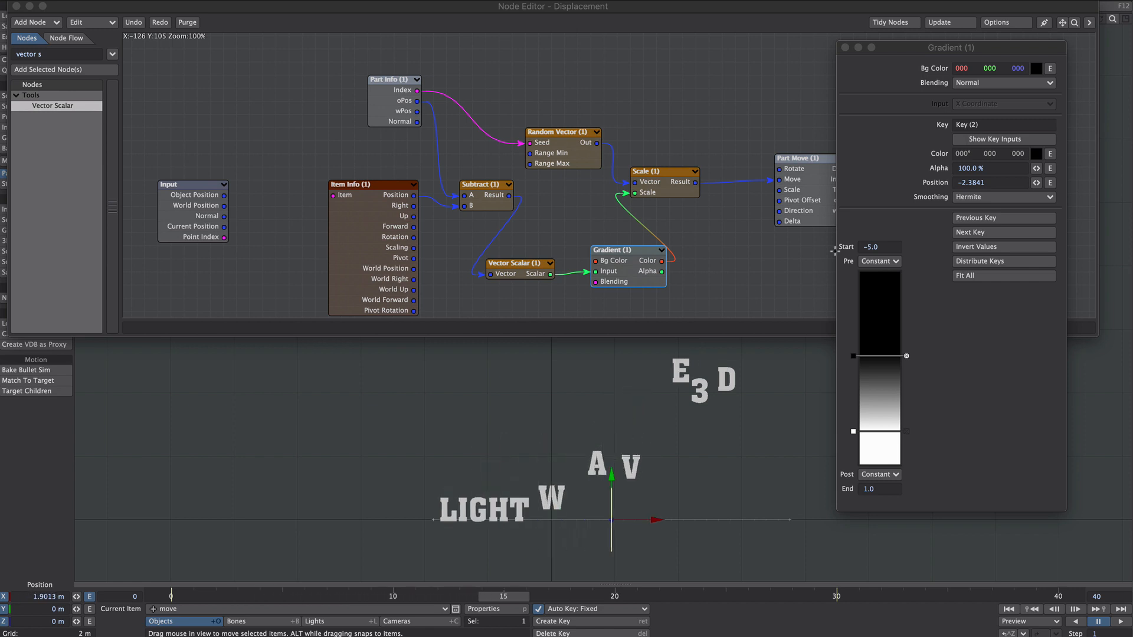
{"action": "left_click_drag", "start_coordinate": [854, 355], "coordinate": [853, 402]}
{"action": "left_click_drag", "start_coordinate": [511, 600], "coordinate": [578, 599]}
{"action": "left_click_drag", "start_coordinate": [853, 402], "coordinate": [853, 273]}
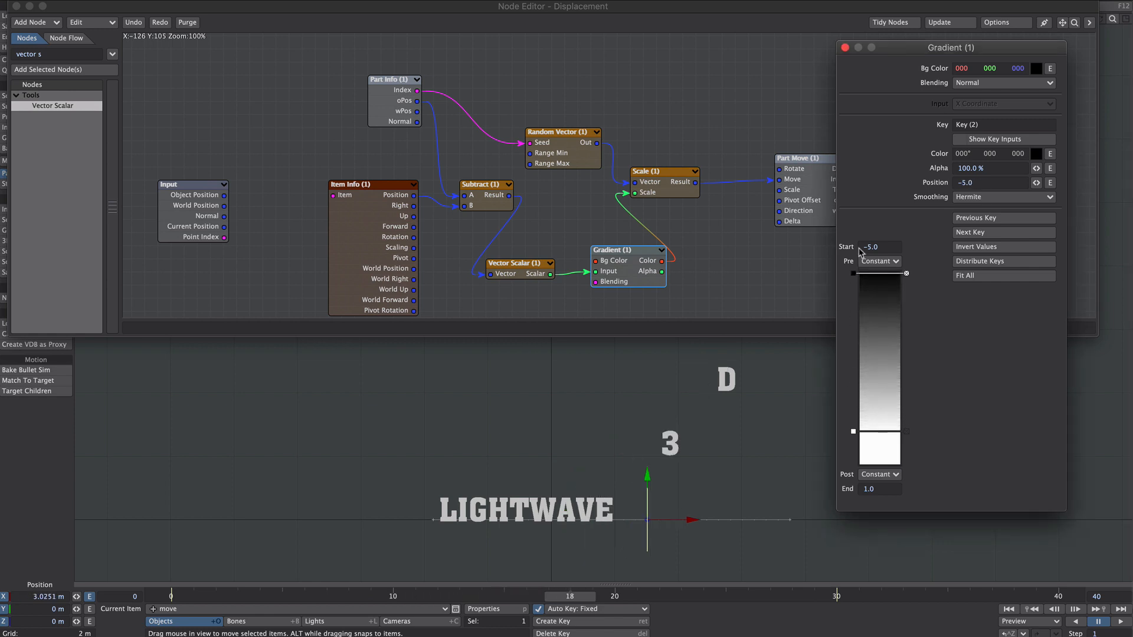
{"action": "mouse_move", "coordinate": [559, 598]}
{"action": "left_mouse_down"}
{"action": "mouse_move", "coordinate": [316, 598]}
{"action": "mouse_move", "coordinate": [781, 598]}
{"action": "mouse_move", "coordinate": [581, 599]}
{"action": "left_mouse_up"}
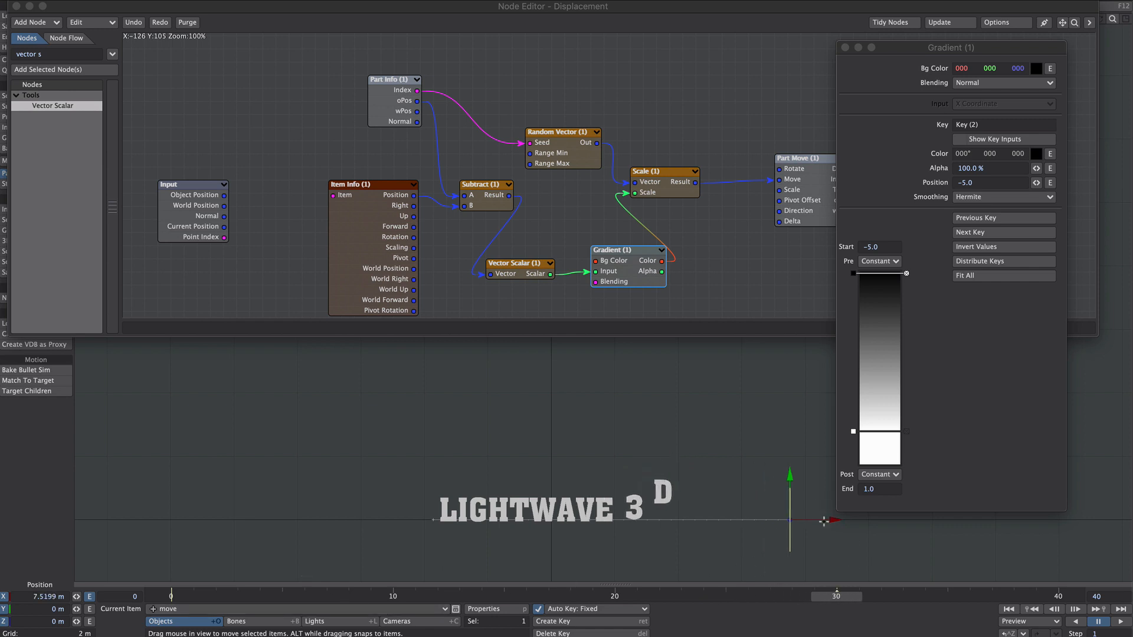
Move the null back along X to about 6.26 m at frame 30 and place the black gradient key at about -2.57
{"action": "left_click_drag", "start_coordinate": [823, 521], "coordinate": [798, 521]}
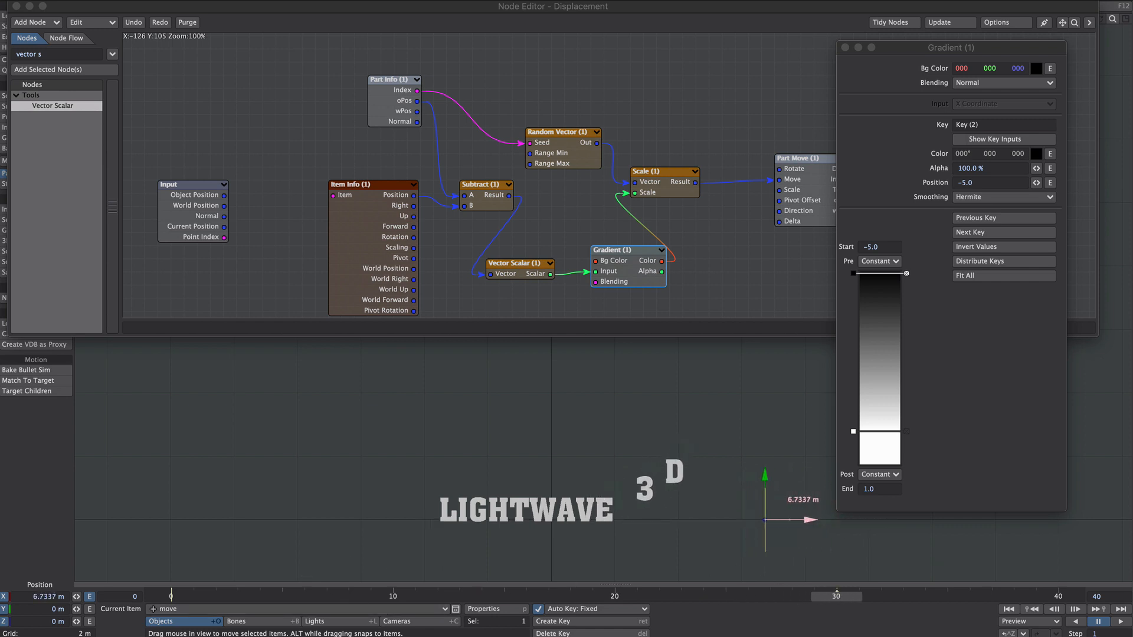
{"action": "left_click_drag", "start_coordinate": [885, 273], "coordinate": [885, 349]}
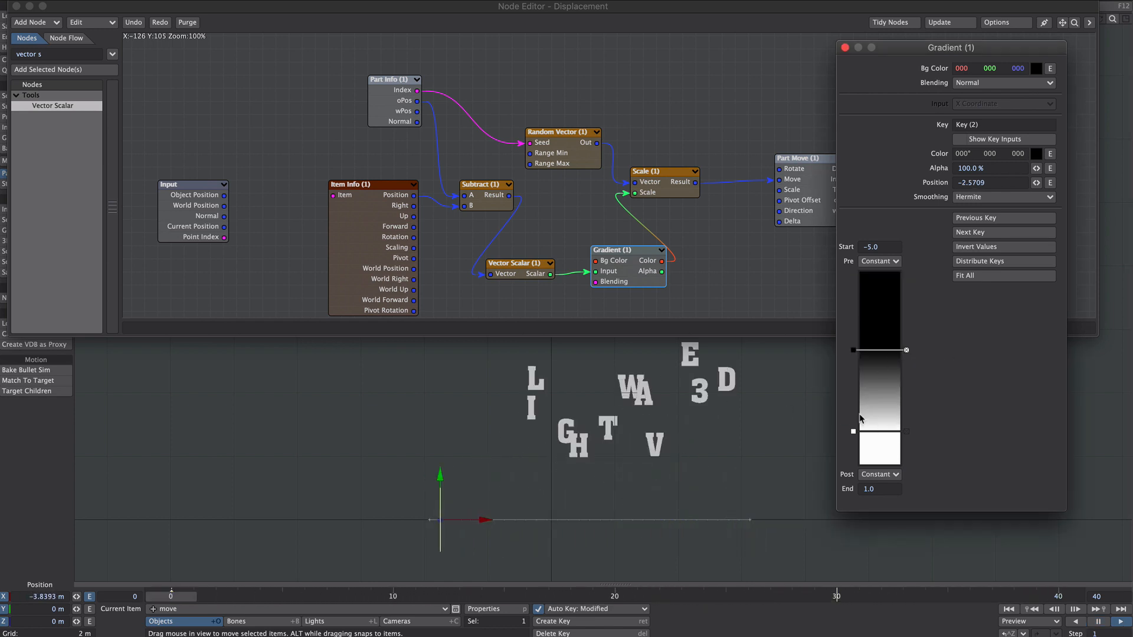
Add a third, black key between the two gradient keys, set its alpha to 152.0 %, and adjust its position
{"action": "left_click", "coordinate": [877, 378]}
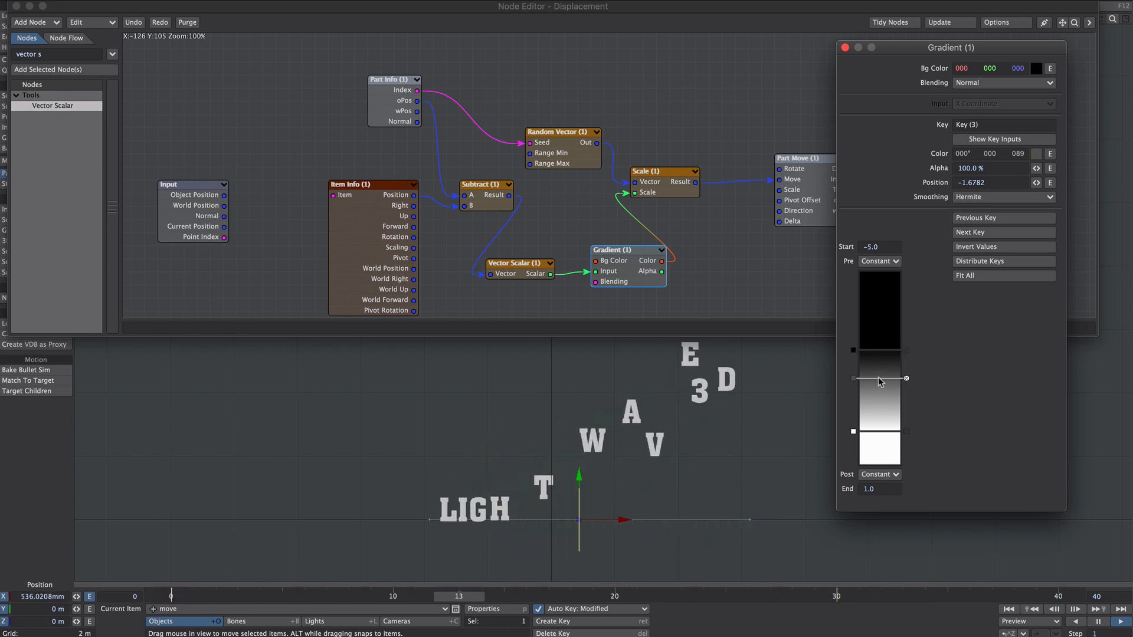
{"action": "left_click_drag", "start_coordinate": [879, 378], "coordinate": [878, 382]}
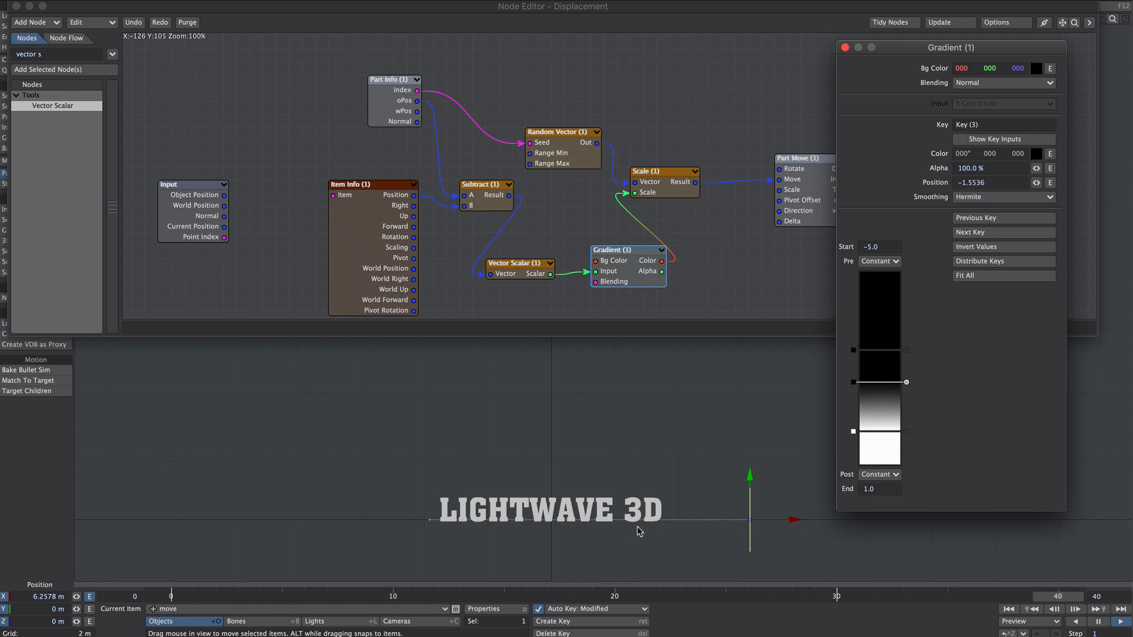
{"action": "left_click_drag", "start_coordinate": [867, 382], "coordinate": [859, 379]}
{"action": "left_click_drag", "start_coordinate": [1036, 168], "coordinate": [1067, 168]}
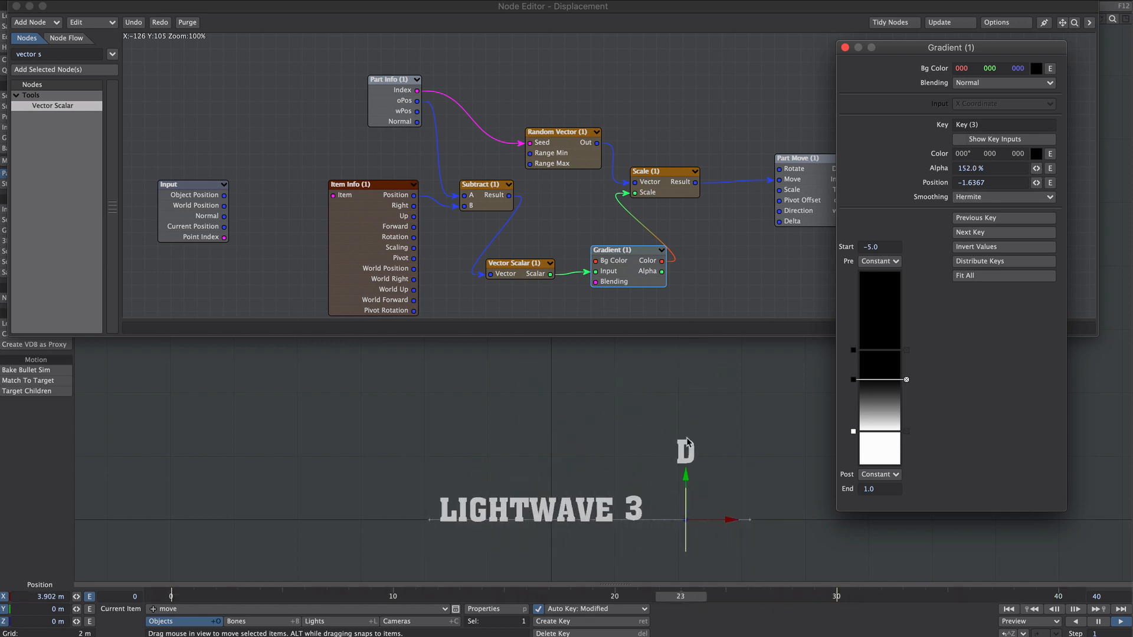
{"action": "left_click_drag", "start_coordinate": [853, 379], "coordinate": [851, 395]}
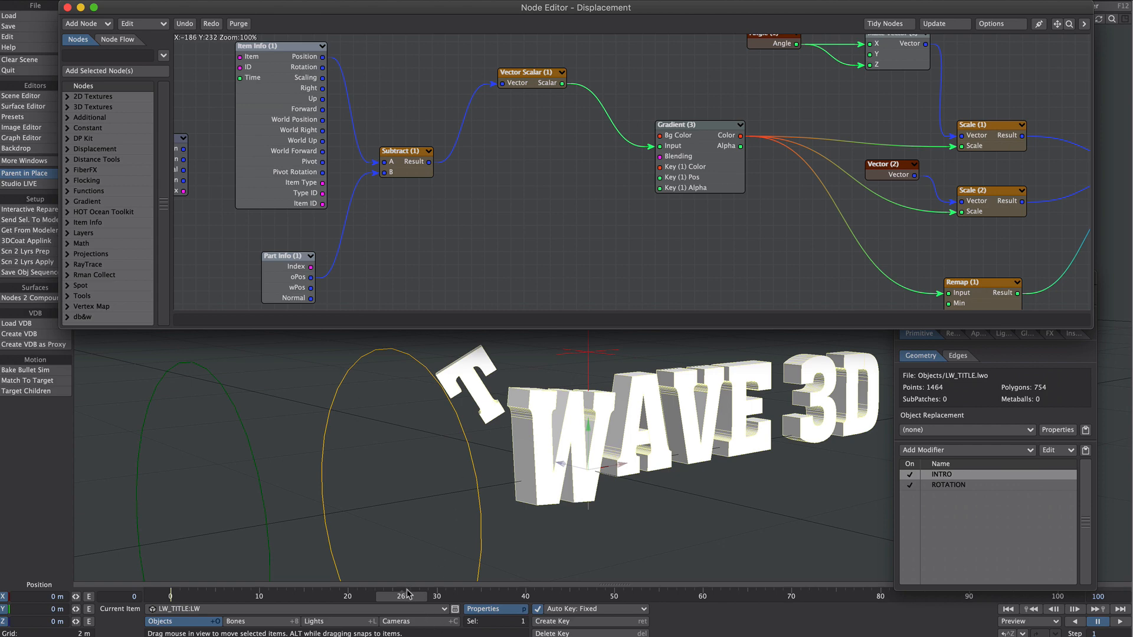
Scrub the finished title animation around frames 24 to 27 and examine the key settings of its Gradient (3) node
{"action": "left_click_drag", "start_coordinate": [406, 594], "coordinate": [383, 596]}
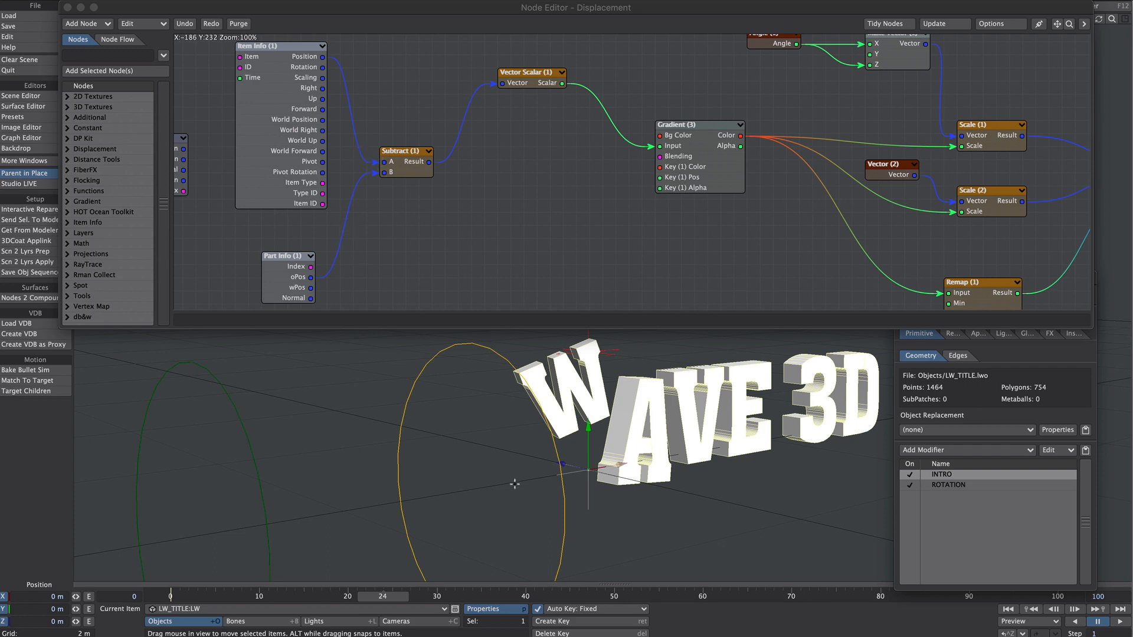
{"action": "left_click_drag", "start_coordinate": [380, 597], "coordinate": [401, 596]}
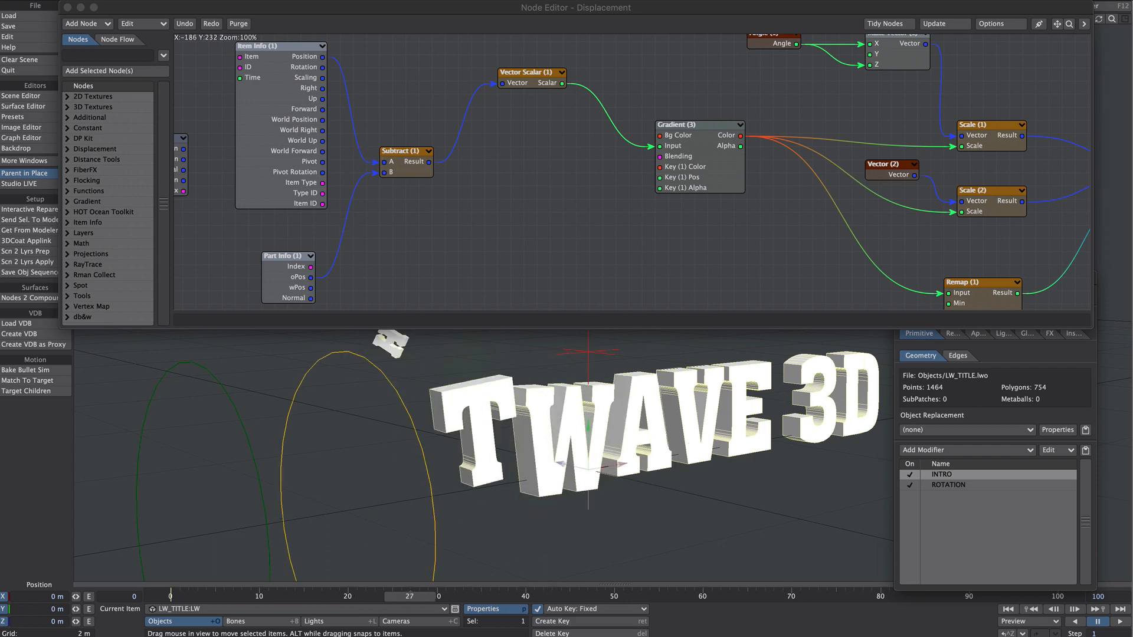
{"action": "double_click", "coordinate": [702, 178]}
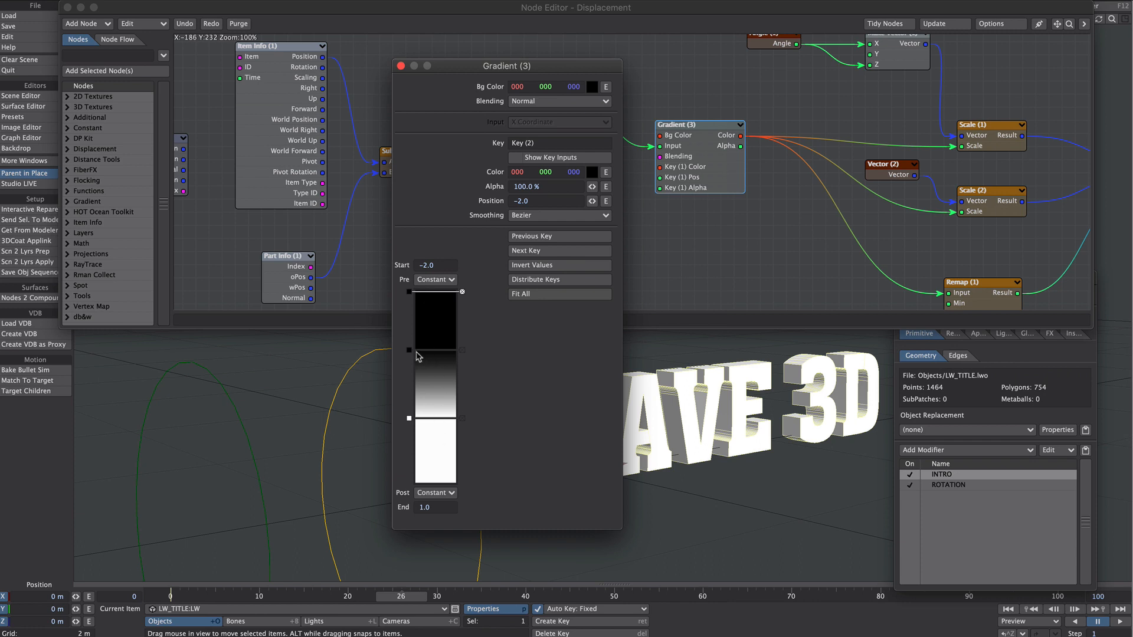
{"action": "left_click", "coordinate": [401, 66]}
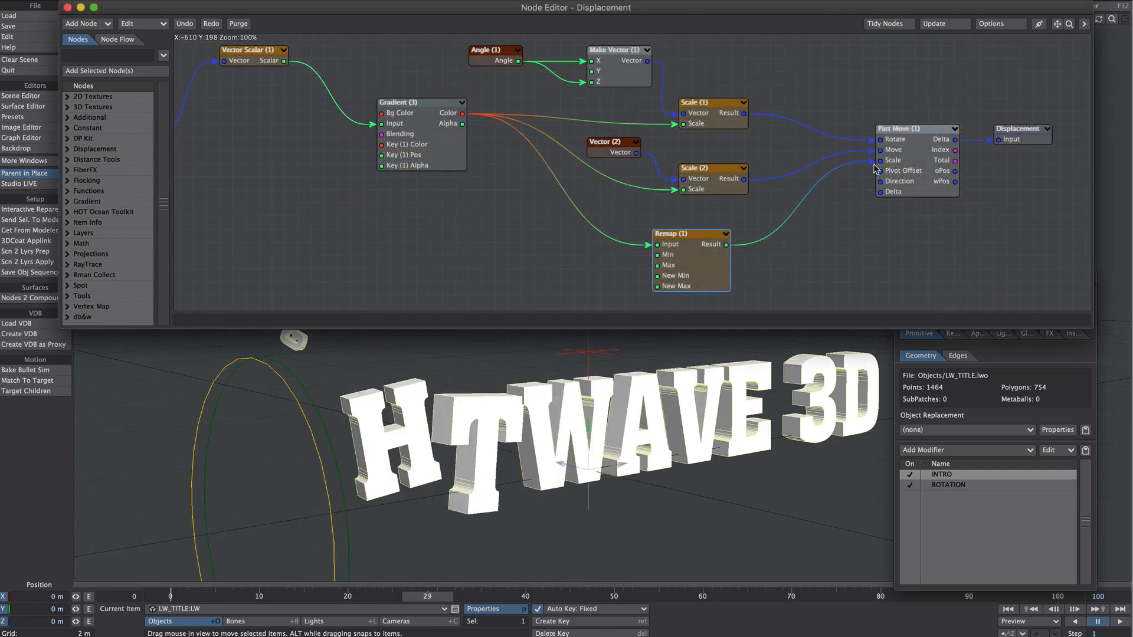
Disconnect Remap (1) from the Scale input of Part Move (1) and briefly test the value of the Angle (1) node
{"action": "left_click_drag", "start_coordinate": [873, 160], "coordinate": [862, 161]}
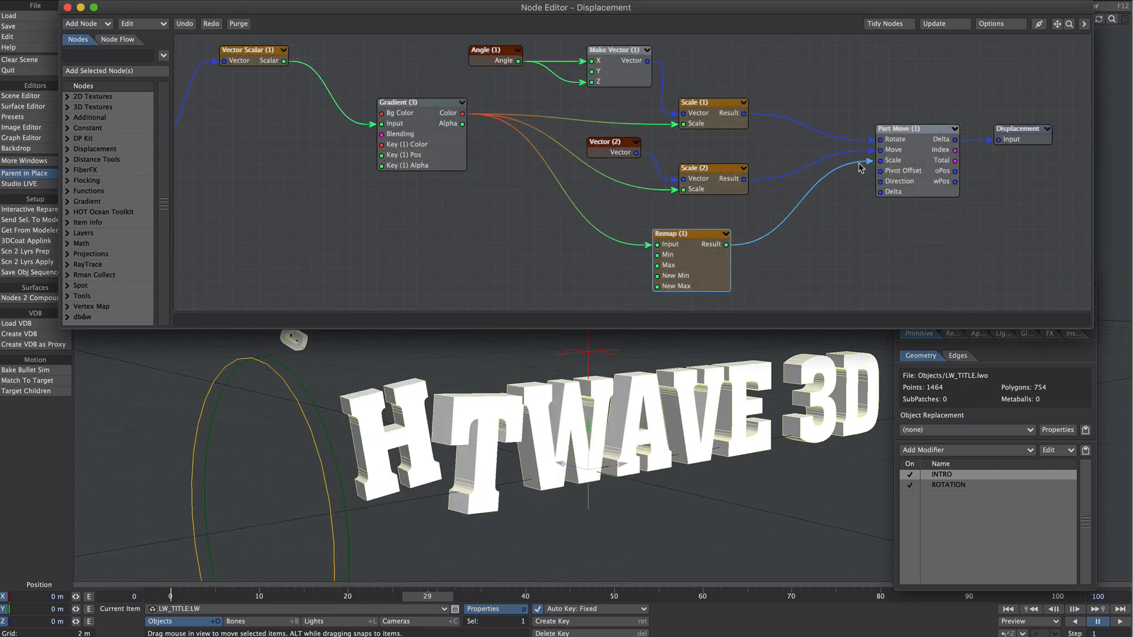
{"action": "left_click_drag", "start_coordinate": [862, 162], "coordinate": [842, 166]}
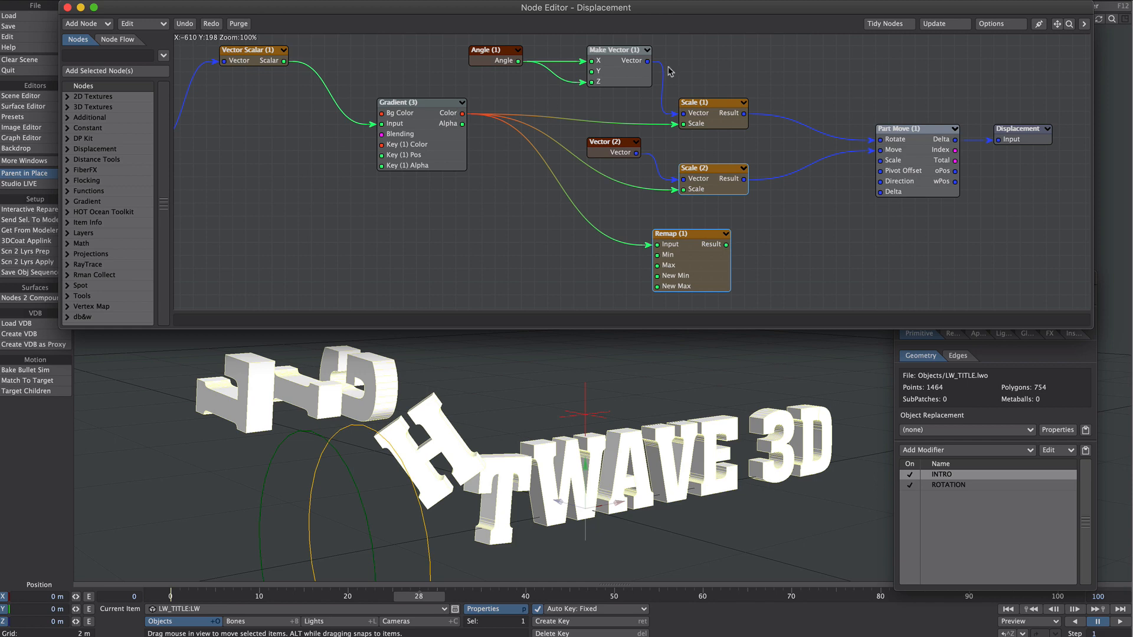
{"action": "double_click", "coordinate": [494, 59]}
{"action": "left_click_drag", "start_coordinate": [831, 88], "coordinate": [832, 93]}
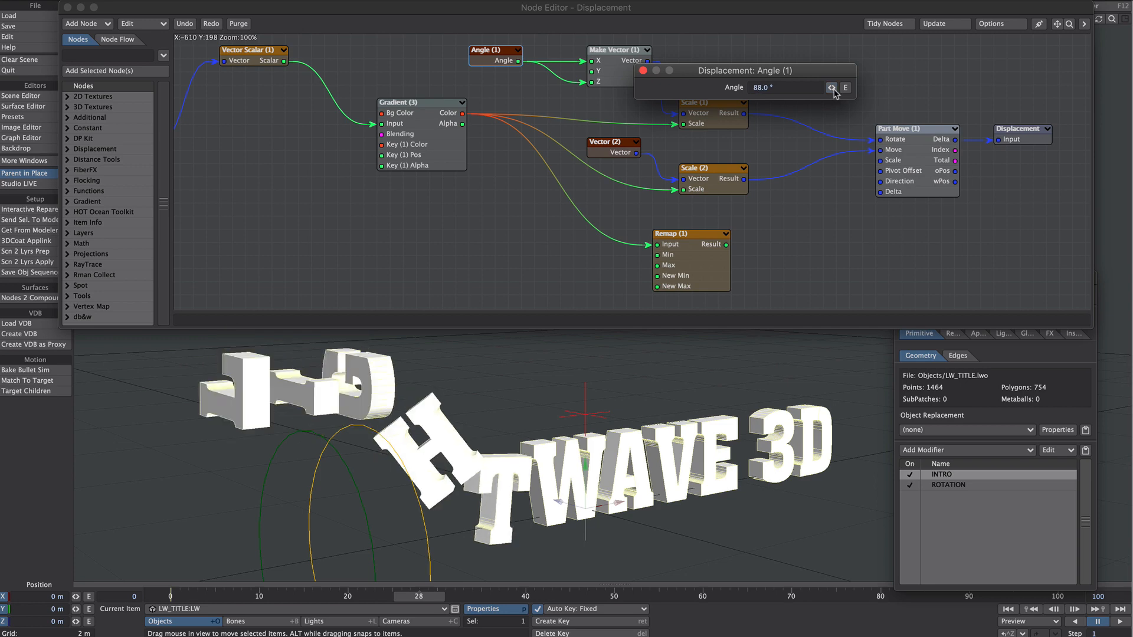
{"action": "left_click", "coordinate": [643, 70]}
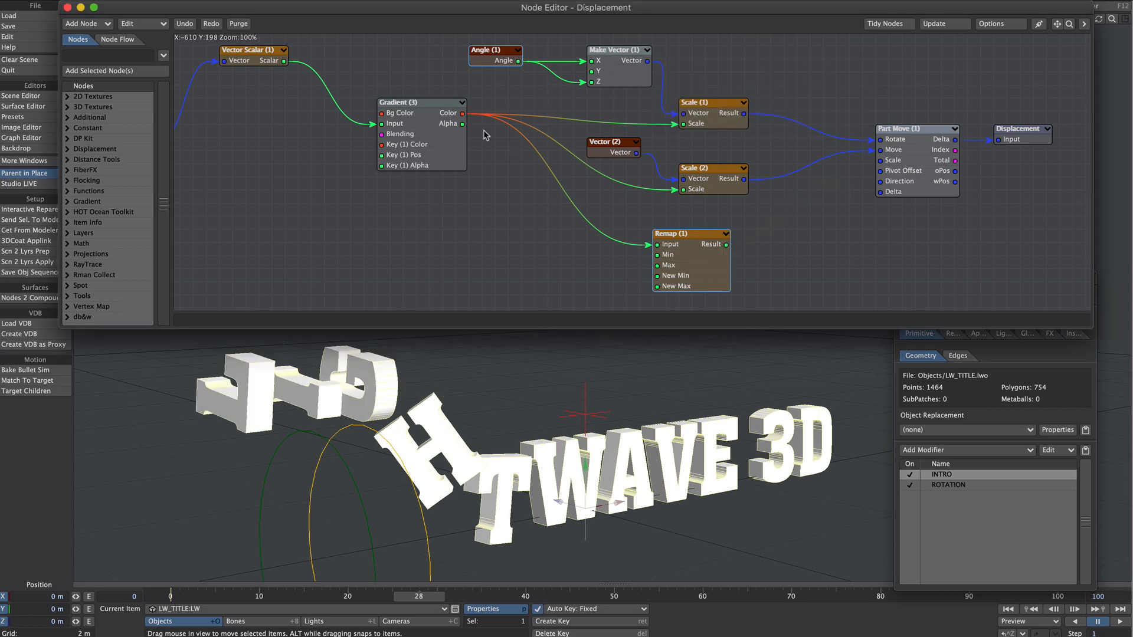
Connect the Color output of Gradient (3) directly to Part Move (1)'s Scale input and scrub to test it
{"action": "left_click_drag", "start_coordinate": [462, 113], "coordinate": [879, 160]}
{"action": "left_click", "coordinate": [406, 595]}
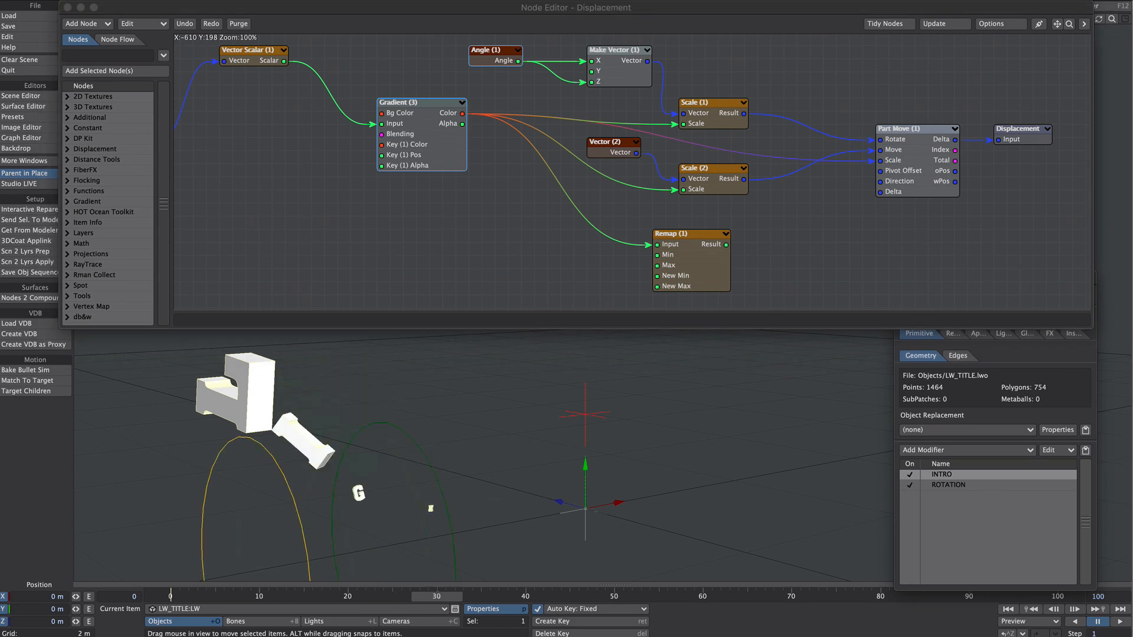
Check the Remap (1) range settings, reconnect its Result to Part Move (1)'s Scale input, and scrub the title animation
{"action": "double_click", "coordinate": [702, 250]}
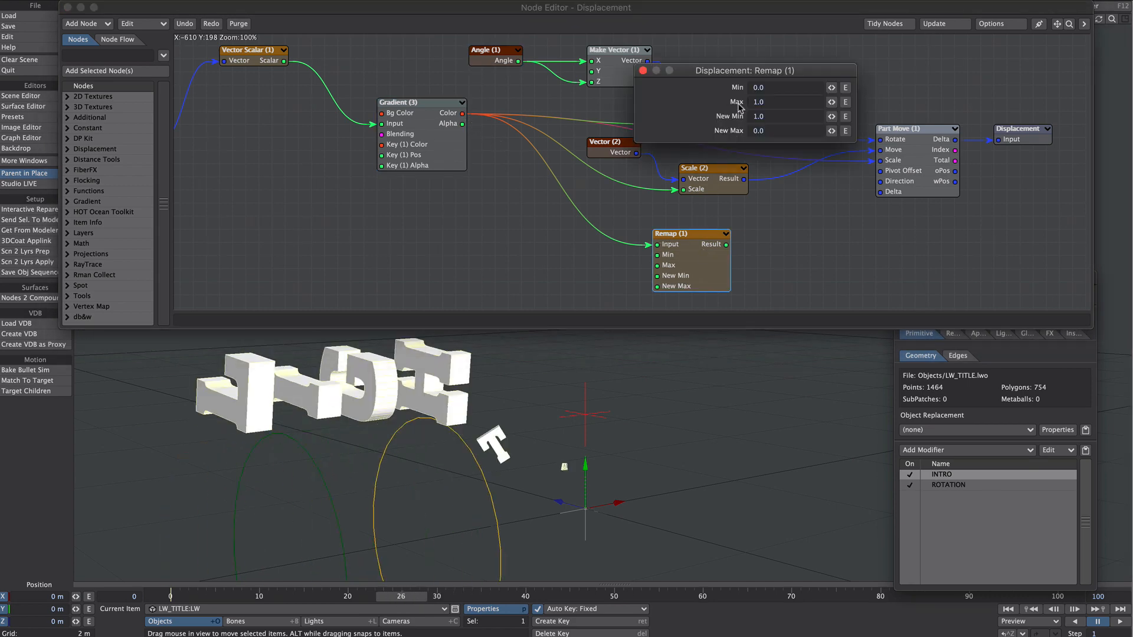
{"action": "left_click", "coordinate": [643, 71]}
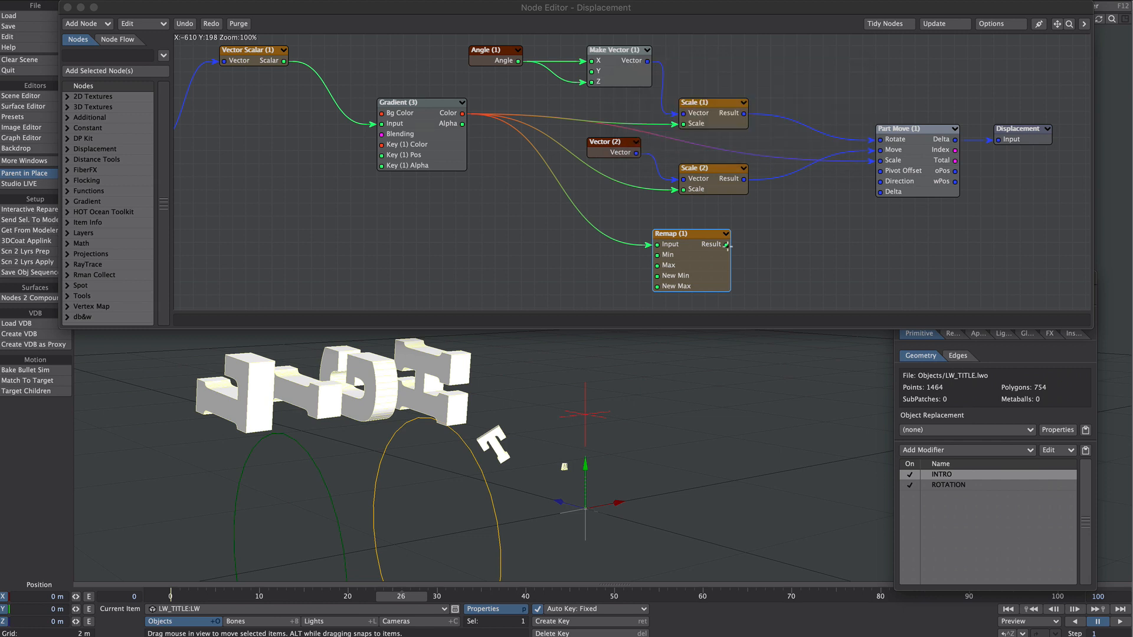
{"action": "left_click_drag", "start_coordinate": [726, 246], "coordinate": [891, 166]}
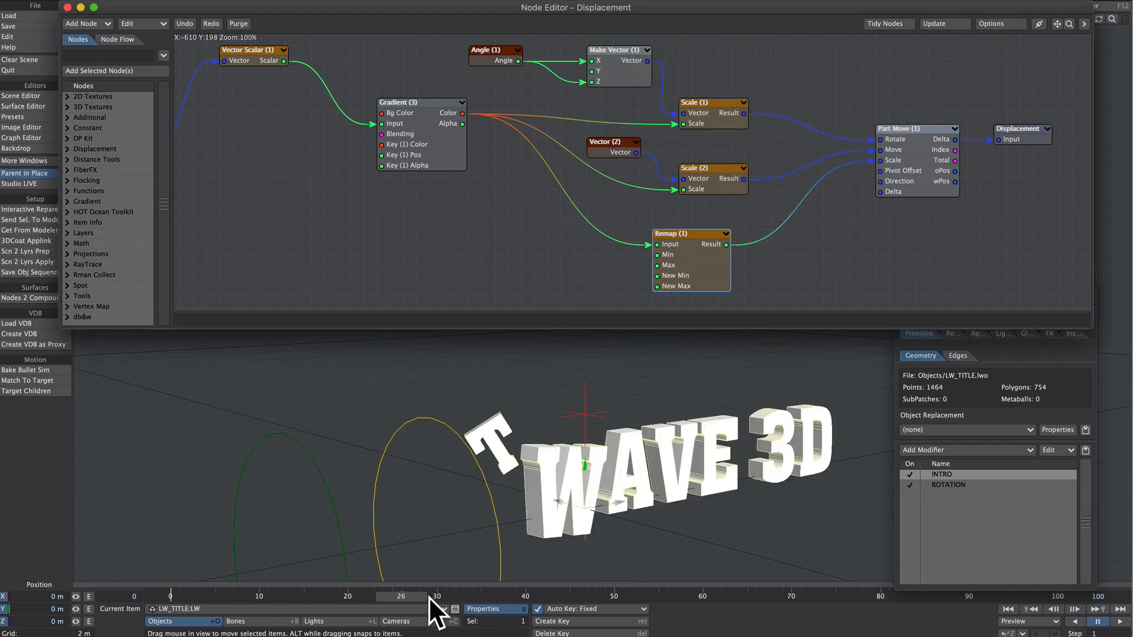
{"action": "left_click_drag", "start_coordinate": [412, 597], "coordinate": [196, 596]}
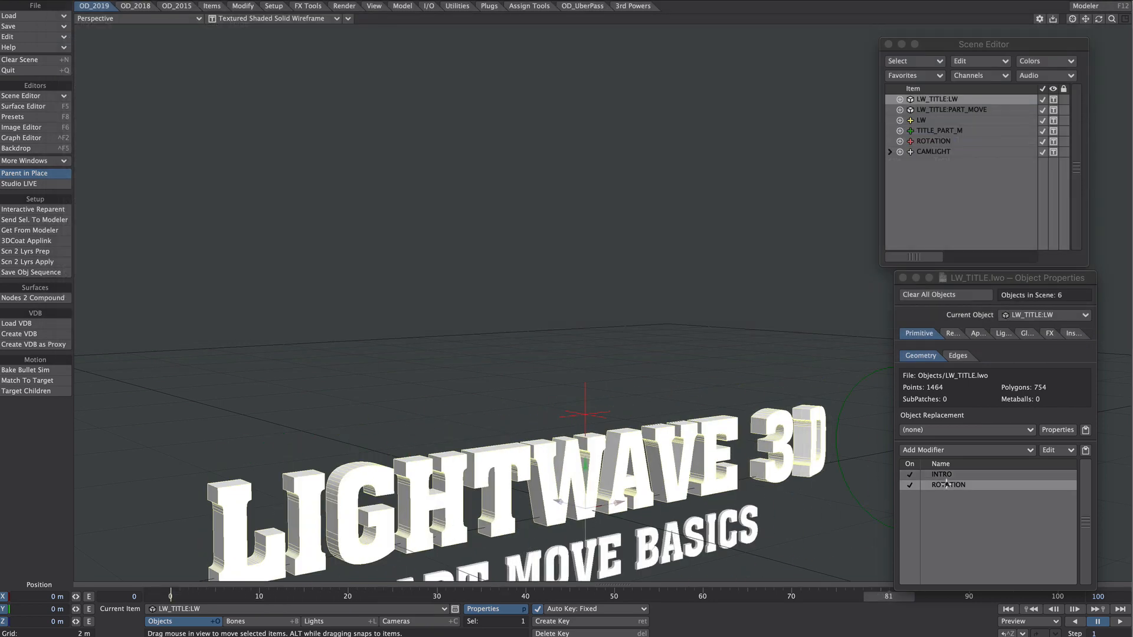
Examine the node network of the title's ROTATION modifier and the ROTATION null that drives it
{"action": "double_click", "coordinate": [947, 485]}
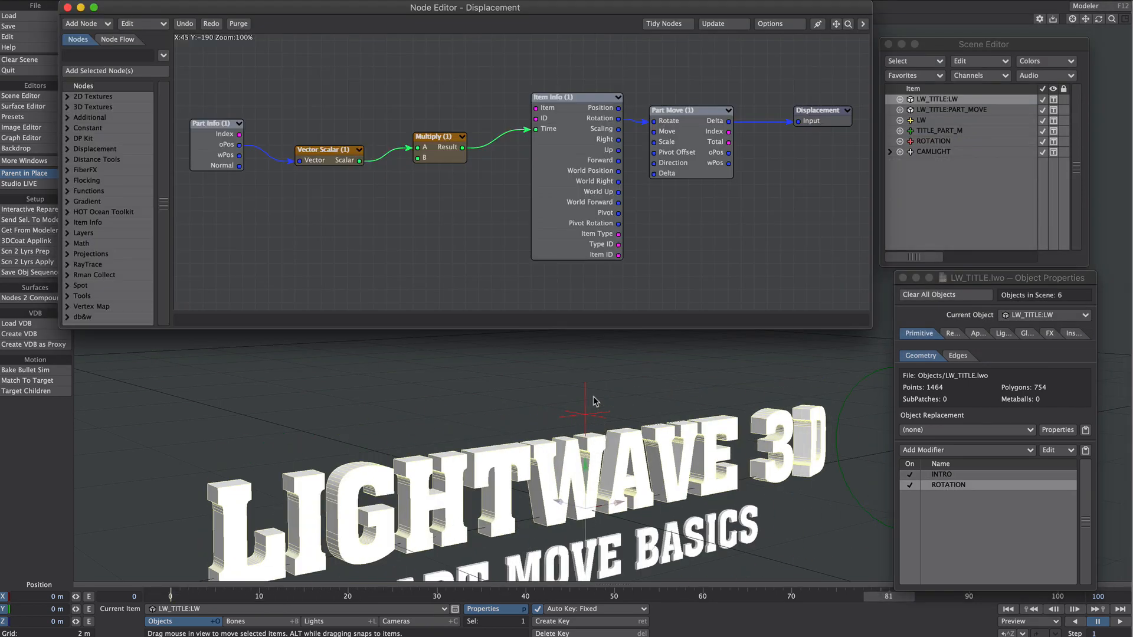
{"action": "left_click", "coordinate": [932, 142]}
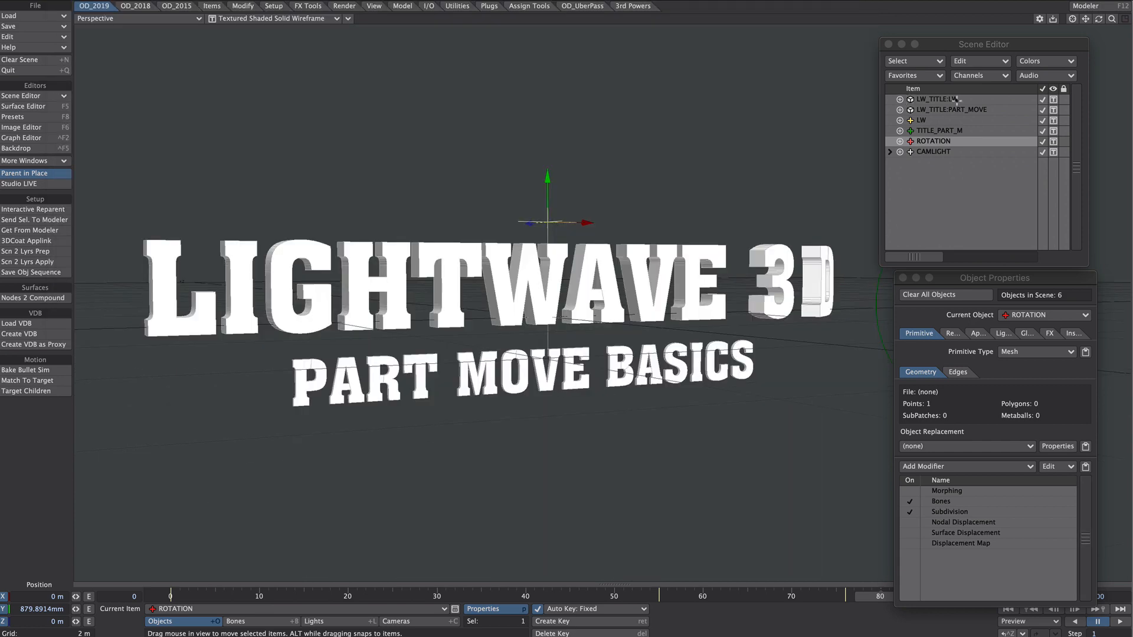
{"action": "left_click", "coordinate": [949, 99]}
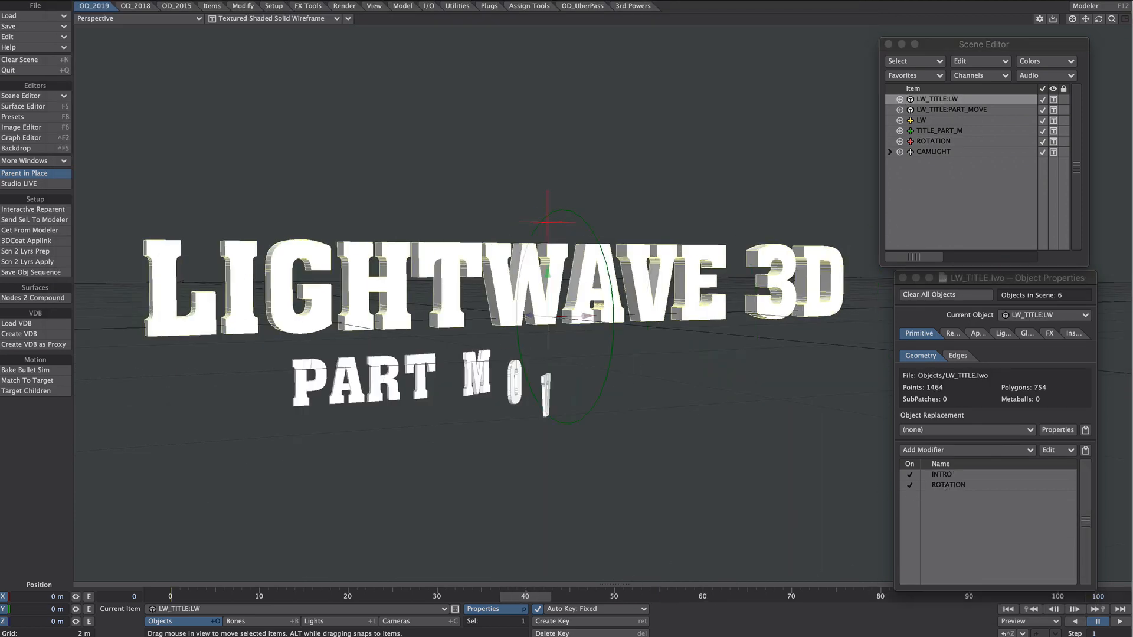
Compare the title animation with the ROTATION and INTRO modifiers of LW_TITLE:LW disabled in turn
{"action": "left_click", "coordinate": [909, 485]}
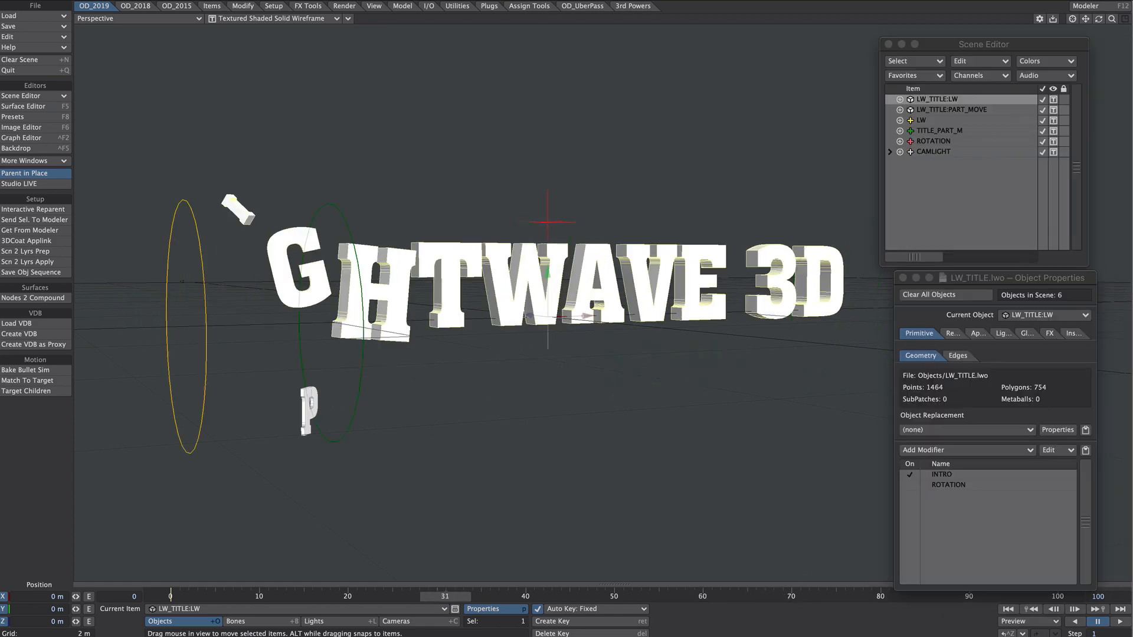
{"action": "left_click", "coordinate": [909, 474]}
{"action": "left_click", "coordinate": [909, 484]}
{"action": "left_click", "coordinate": [909, 474]}
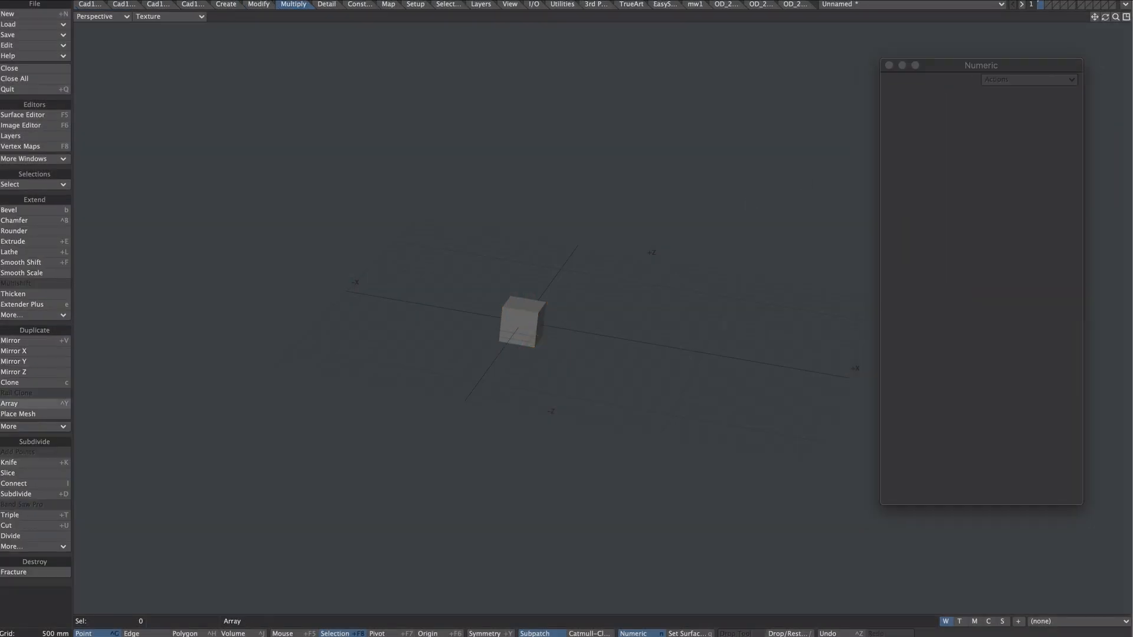
In Modeler, array the single box into an 8 by 8 by 8 block of adjoining boxes and display it as Textured Wire
{"action": "left_click", "coordinate": [12, 404]}
{"action": "left_click_drag", "start_coordinate": [662, 244], "coordinate": [506, 222], "text": "alt"}
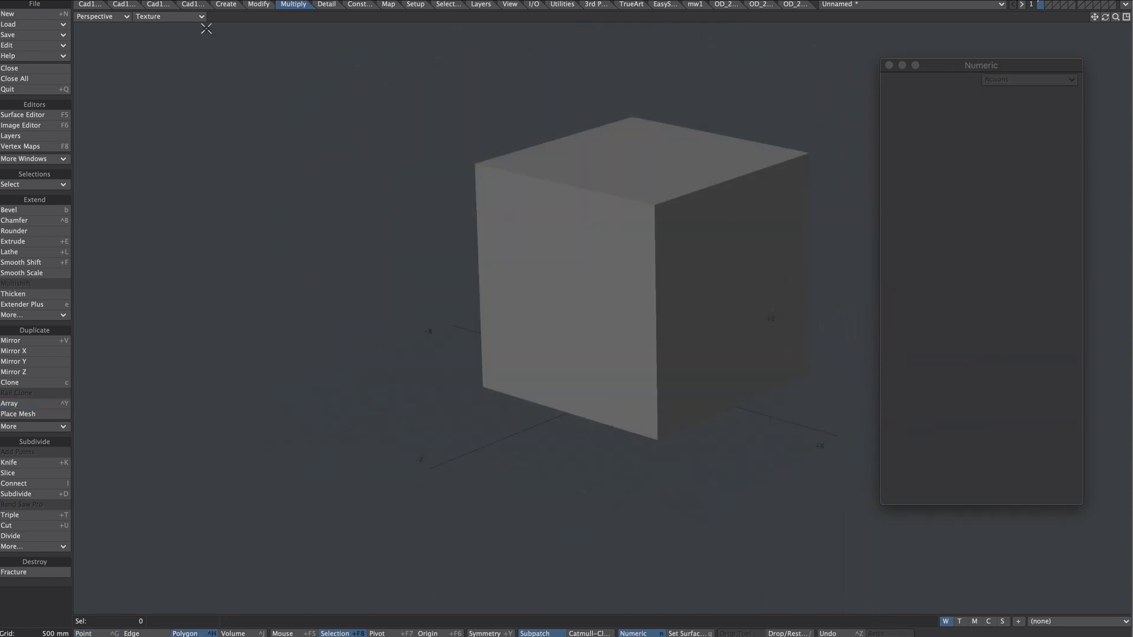
{"action": "left_click", "coordinate": [171, 17]}
{"action": "left_click", "coordinate": [187, 27]}
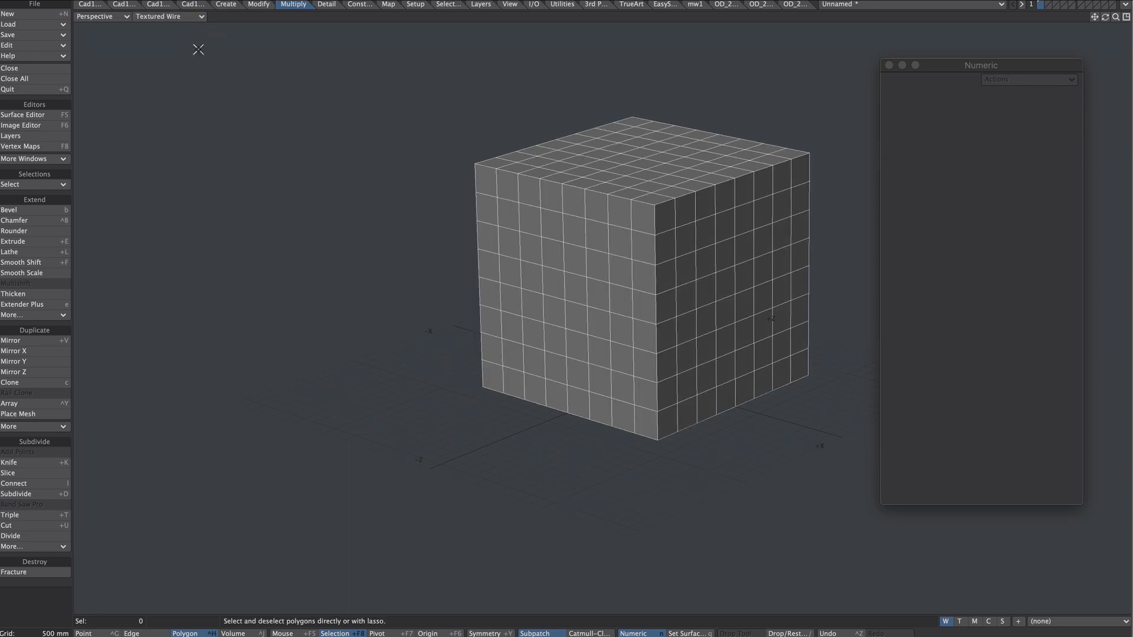
{"action": "left_click_drag", "start_coordinate": [603, 190], "coordinate": [552, 190], "text": "ctrl+alt"}
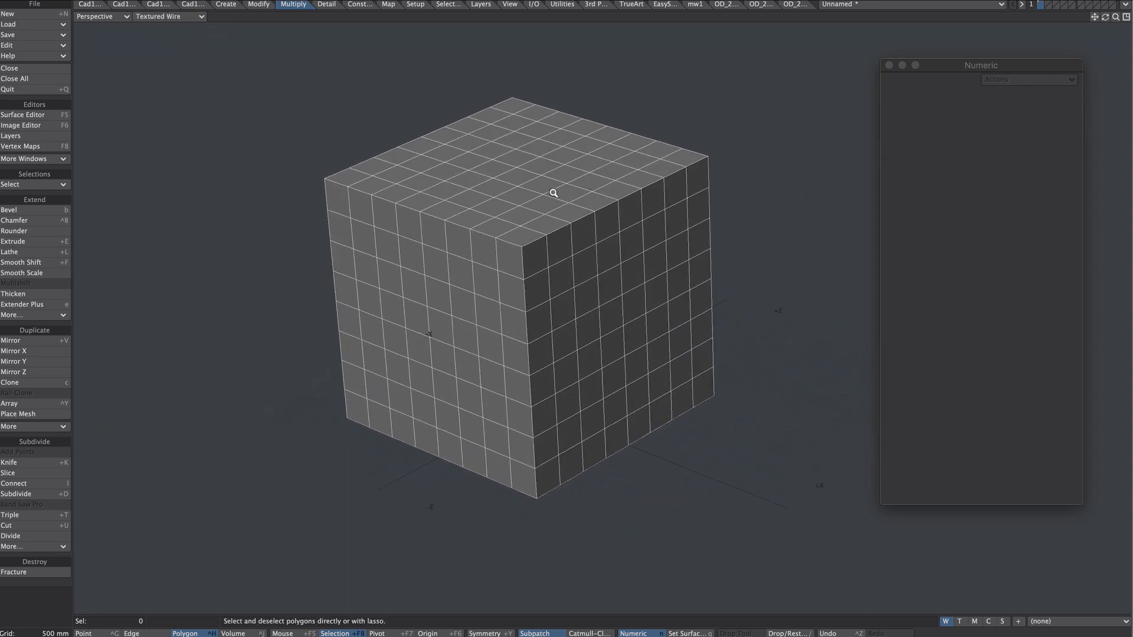
{"action": "left_click", "coordinate": [525, 202]}
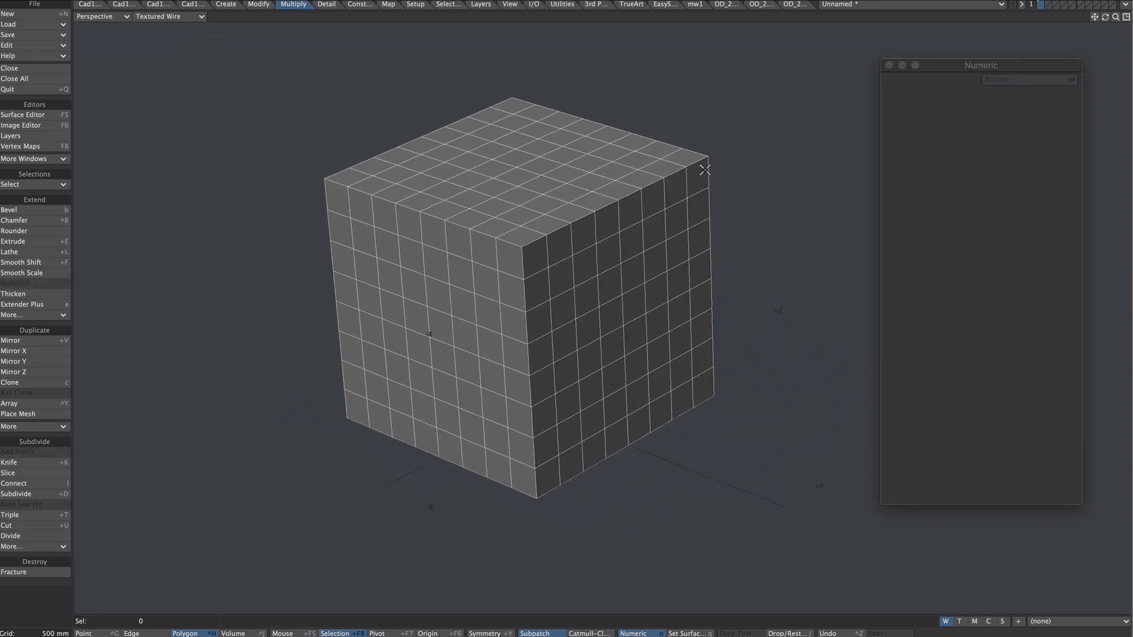
{"action": "left_click", "coordinate": [751, 178]}
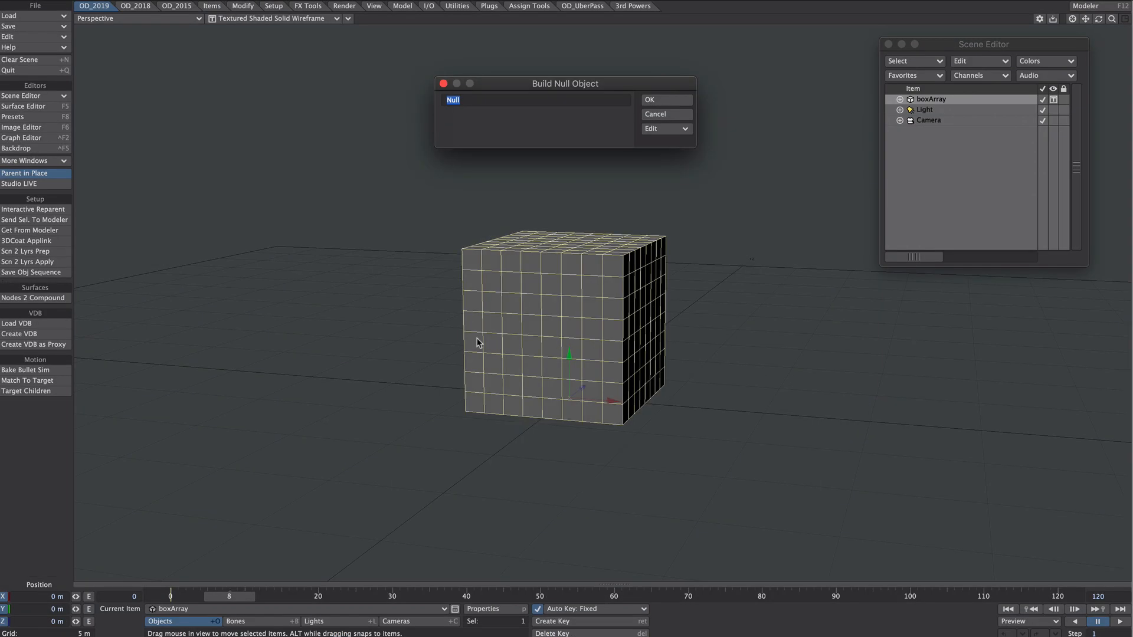
Add a Ball-shaped null named move with a 10 m scale and place it at about X -3.21 m, Y 332 mm
{"action": "type", "text": "move"}
{"action": "left_click", "coordinate": [652, 129]}
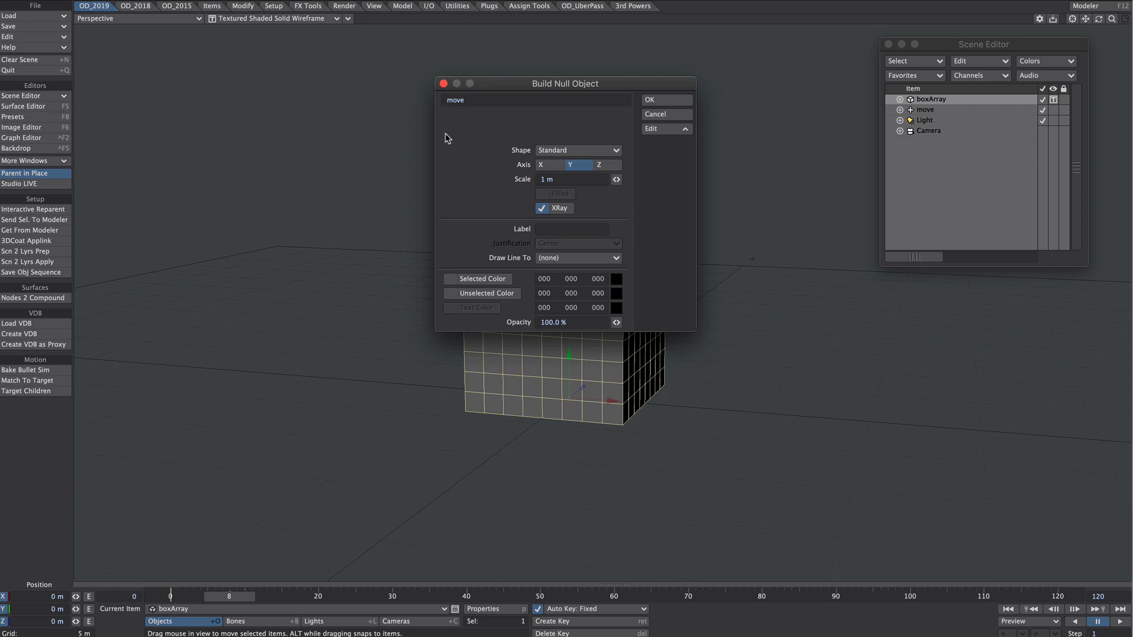
{"action": "left_click", "coordinate": [548, 151]}
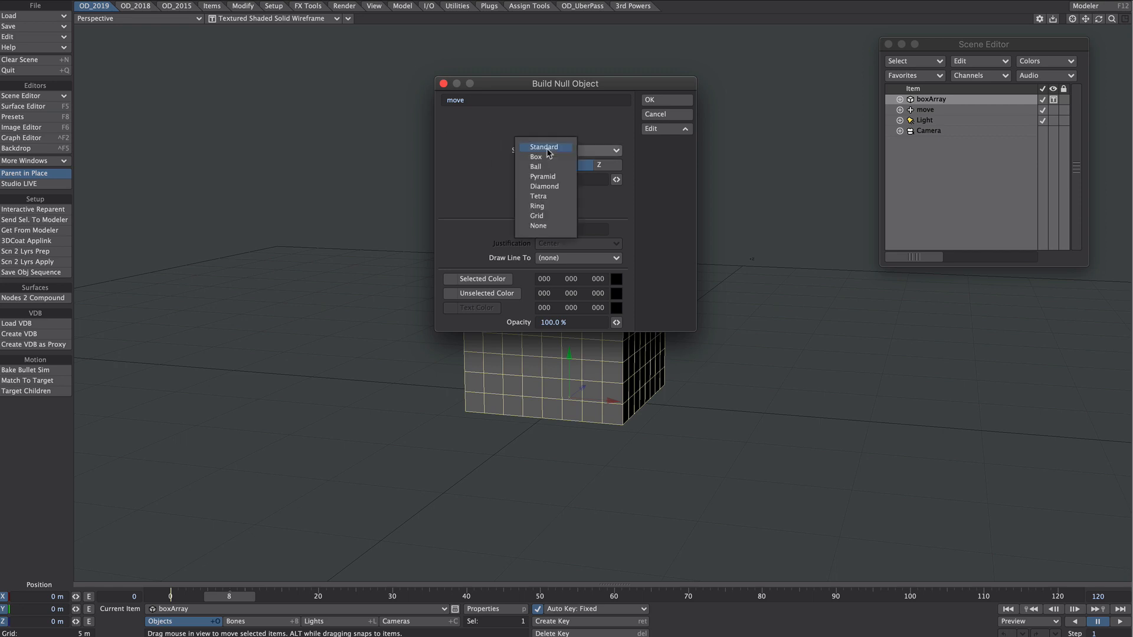
{"action": "left_click", "coordinate": [550, 168]}
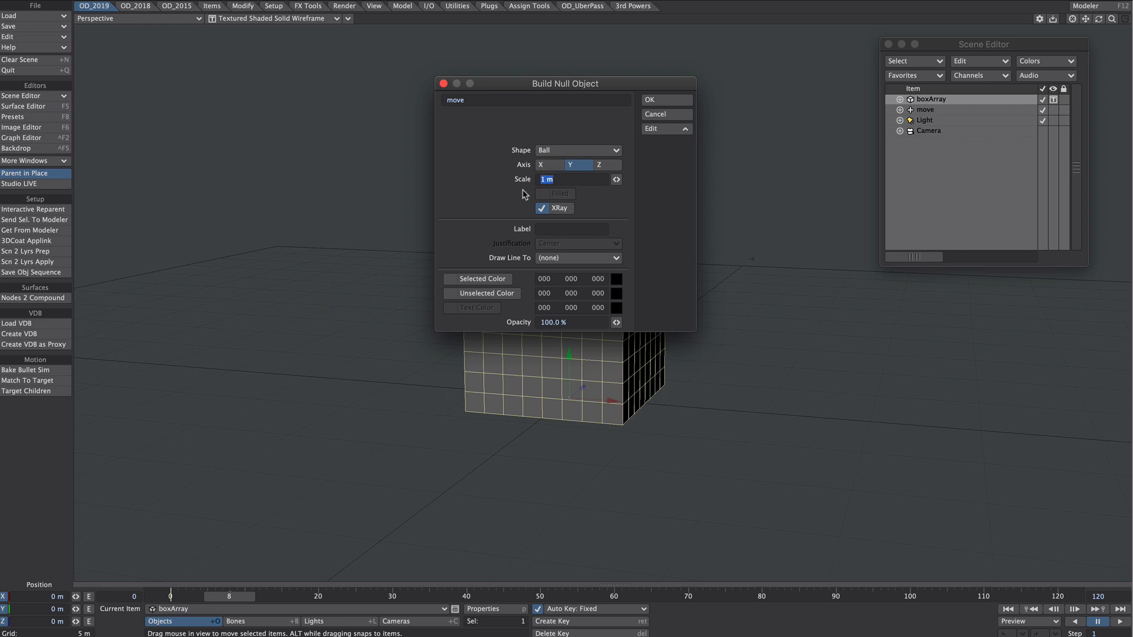
{"action": "type", "text": "12"}
{"action": "type", "text": "0"}
{"action": "key", "text": "Return"}
{"action": "key", "text": "1"}
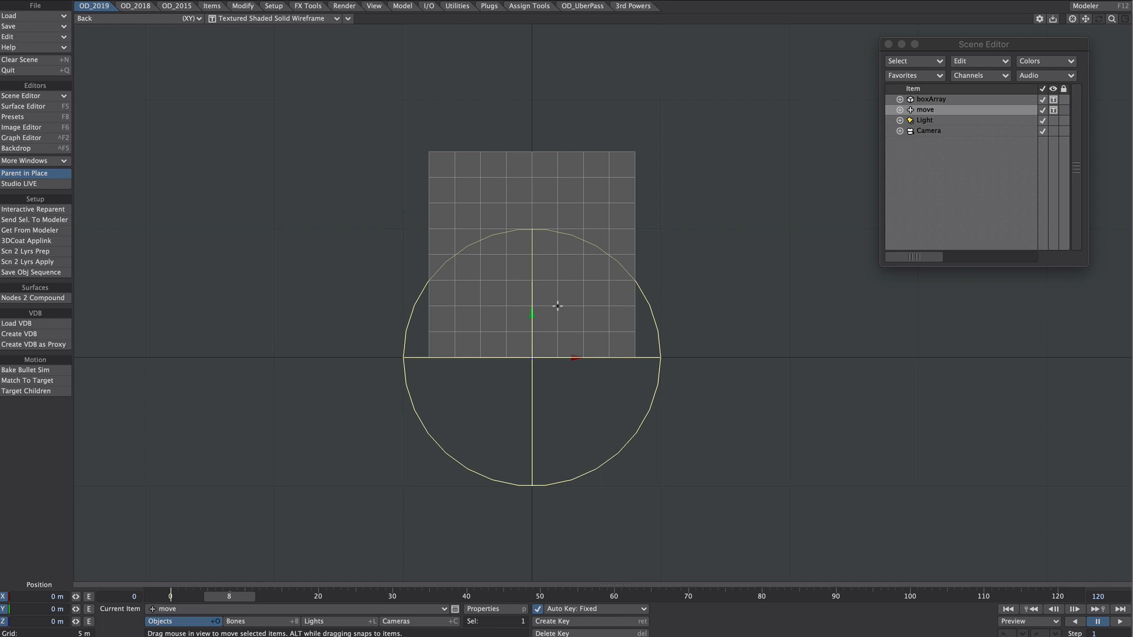
{"action": "left_click_drag", "start_coordinate": [576, 277], "coordinate": [494, 320]}
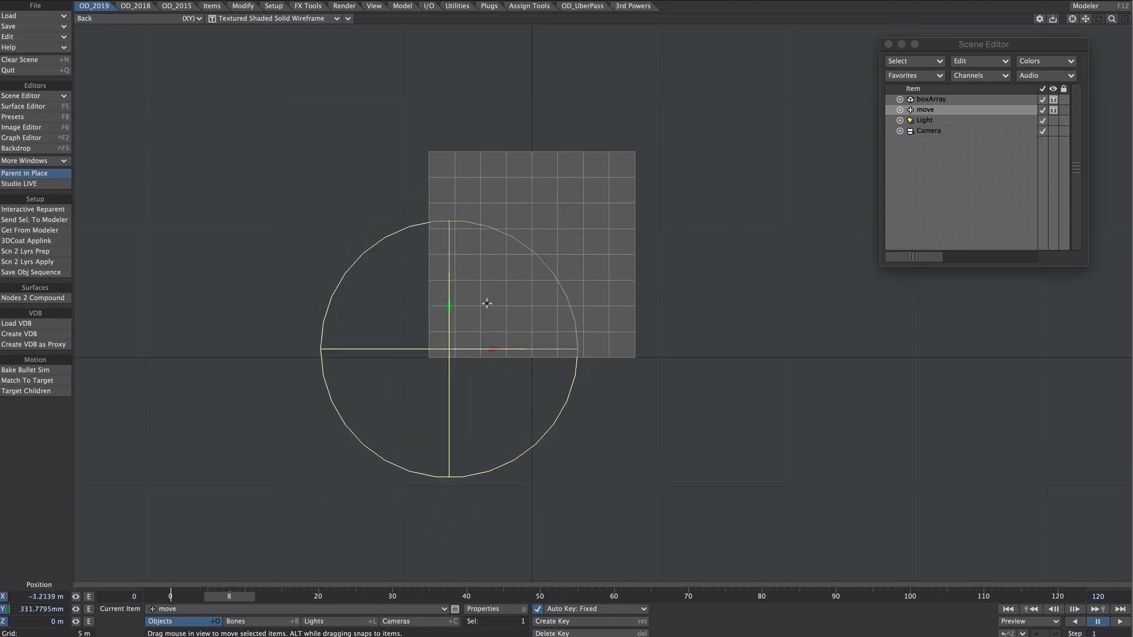
Remove all default modifiers from boxArray, add a nodal displacement modifier, and open its node network
{"action": "double_click", "coordinate": [931, 100]}
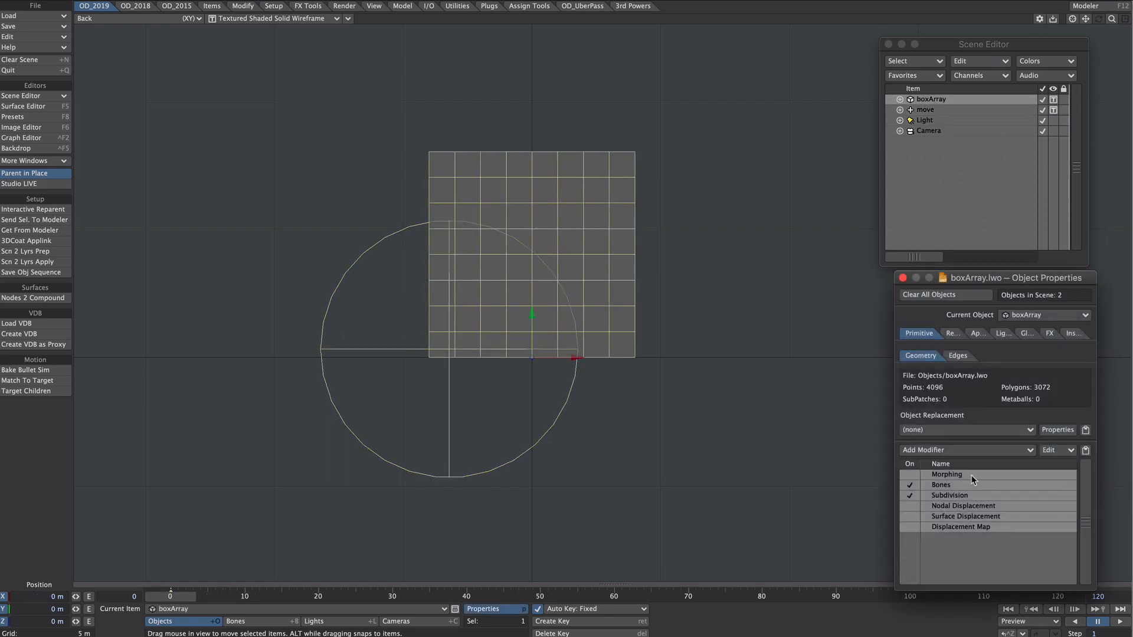
{"action": "right_click", "coordinate": [971, 475]}
{"action": "left_click", "coordinate": [971, 535]}
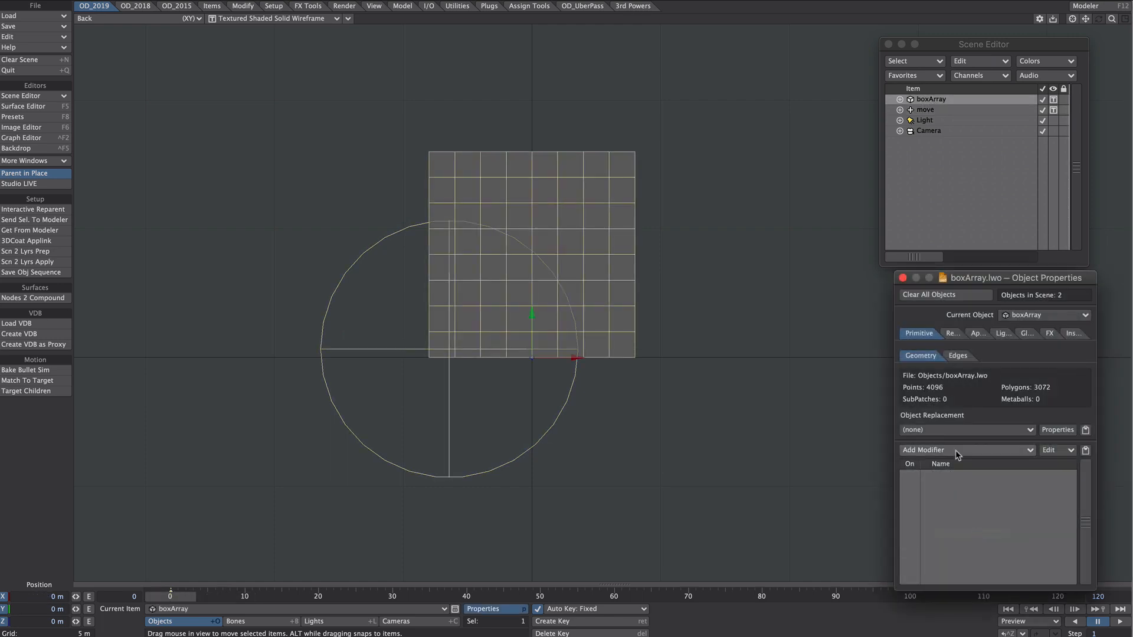
{"action": "left_click", "coordinate": [956, 450]}
{"action": "left_click", "coordinate": [958, 195]}
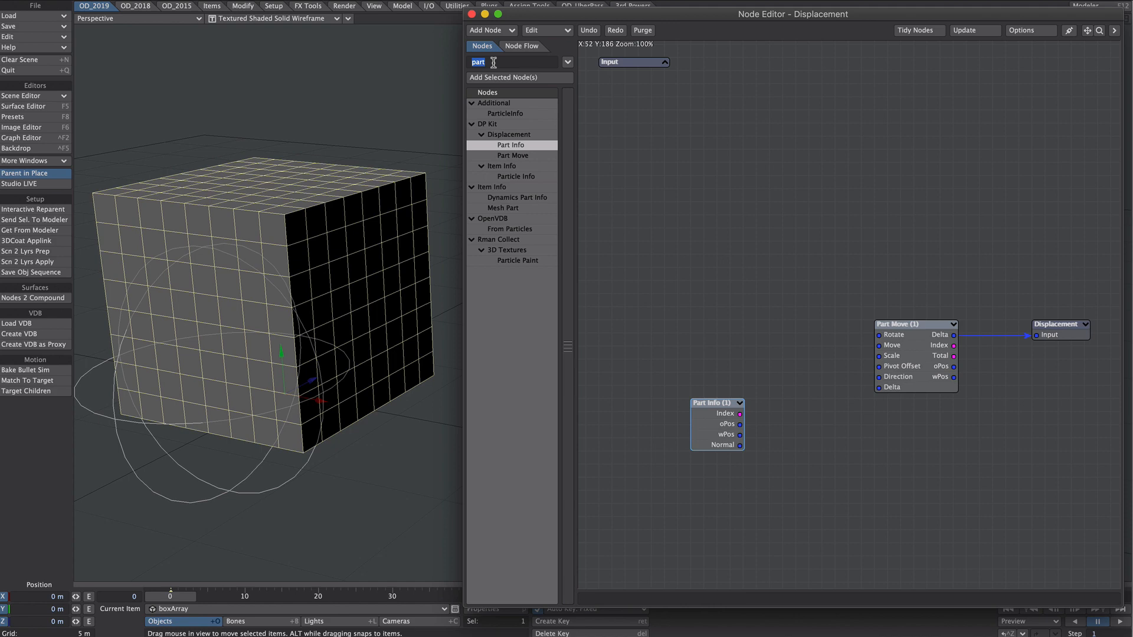
Add a Random Vector node seeded by the part index, feeding Part Move's Move, with range -10, 2, -10 to 10, 15, 10
{"action": "key", "text": "BackSpace"}
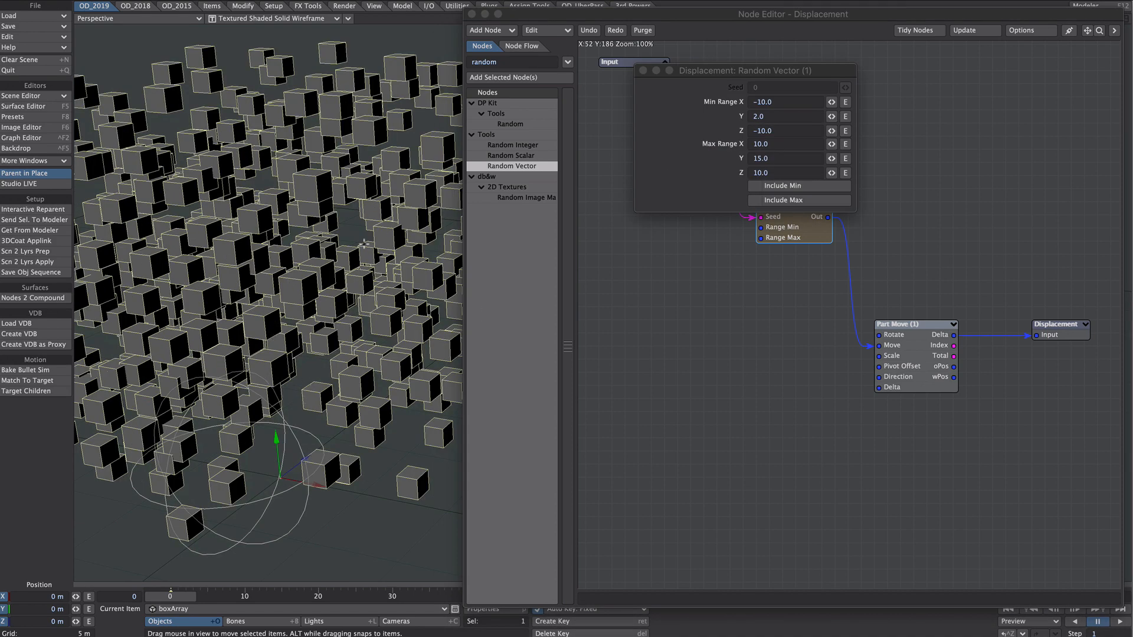
{"action": "left_click", "coordinate": [643, 70]}
Add a Random Scalar node and place it just above the Random Vector node
{"action": "double_click", "coordinate": [511, 155]}
{"action": "left_click_drag", "start_coordinate": [861, 319], "coordinate": [874, 175]}
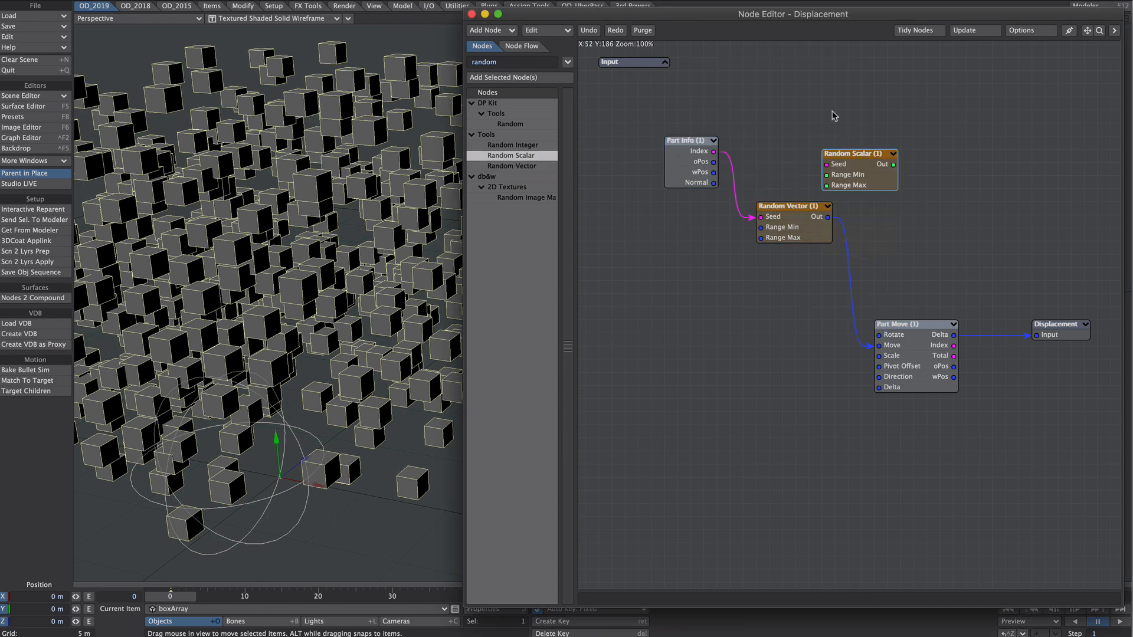
{"action": "left_click_drag", "start_coordinate": [834, 116], "coordinate": [803, 135]}
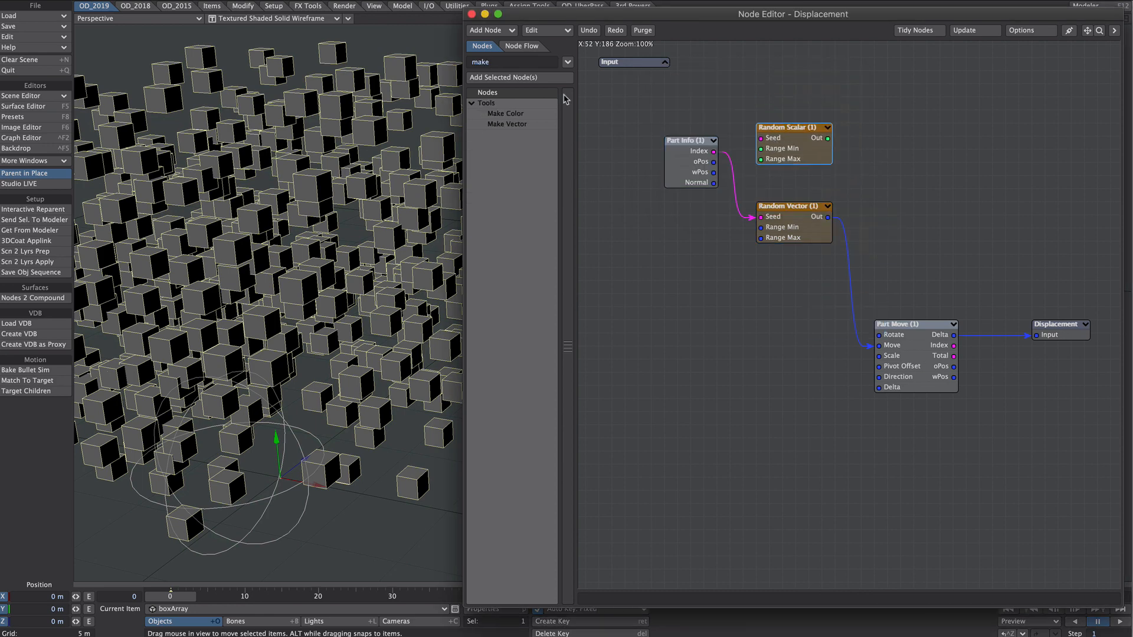
Add a Make Vector node, feed its X and Z from Random Scalar, and seed Random Scalar with the Part Info index
{"action": "double_click", "coordinate": [507, 124]}
{"action": "left_click_drag", "start_coordinate": [828, 138], "coordinate": [880, 146]}
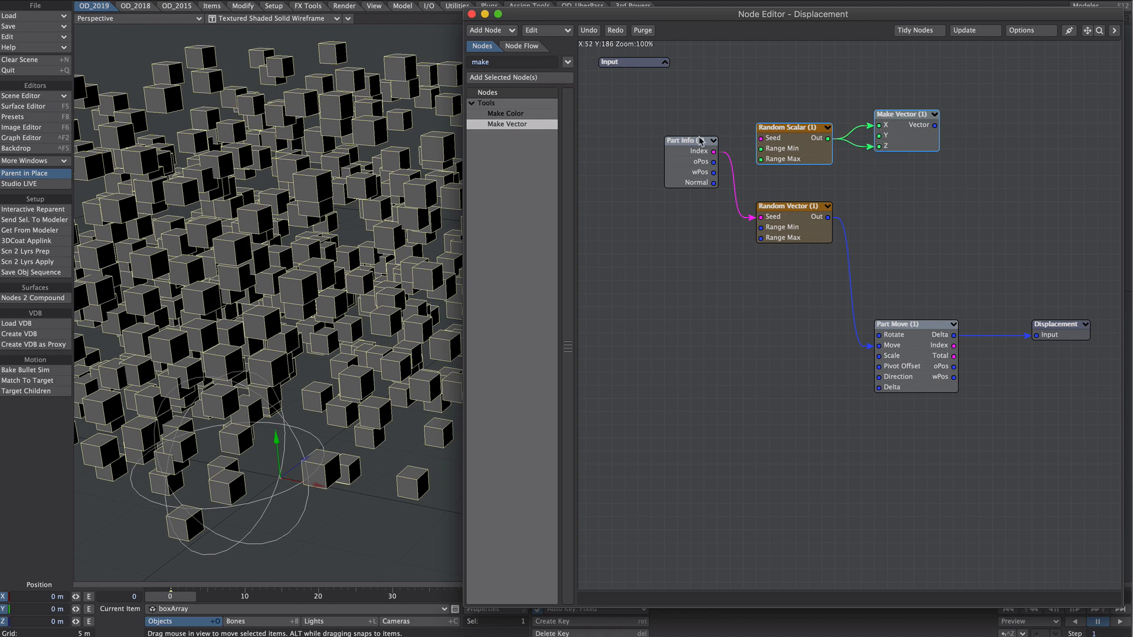
{"action": "left_click_drag", "start_coordinate": [714, 152], "coordinate": [760, 138]}
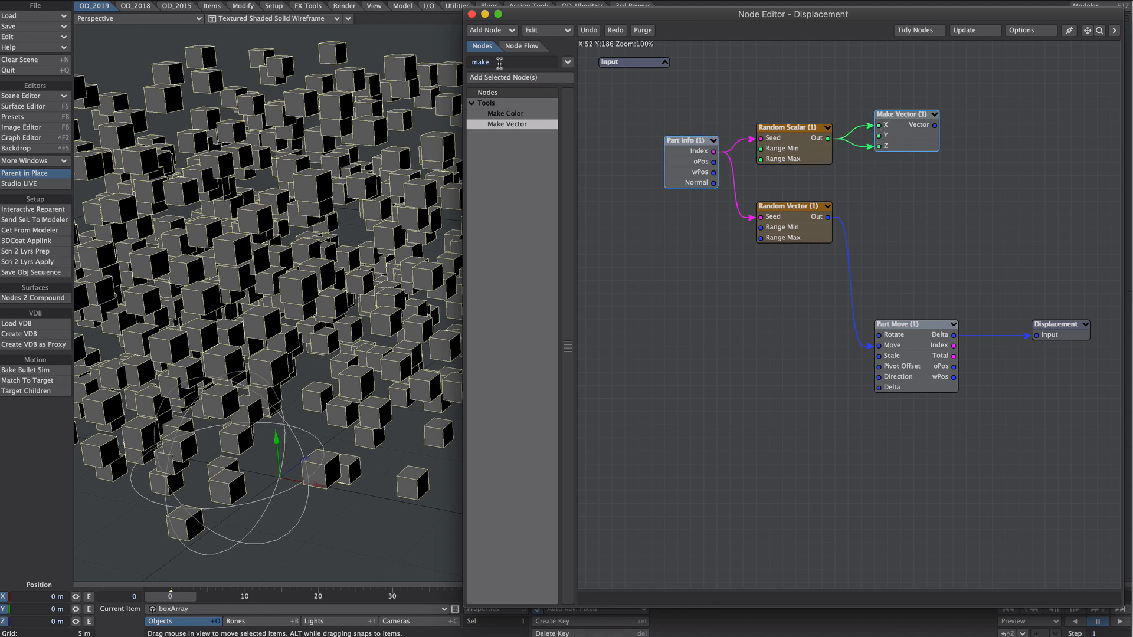
Add an Angle constant node and set its angle to 90°
{"action": "left_click_drag", "start_coordinate": [498, 62], "coordinate": [456, 65]}
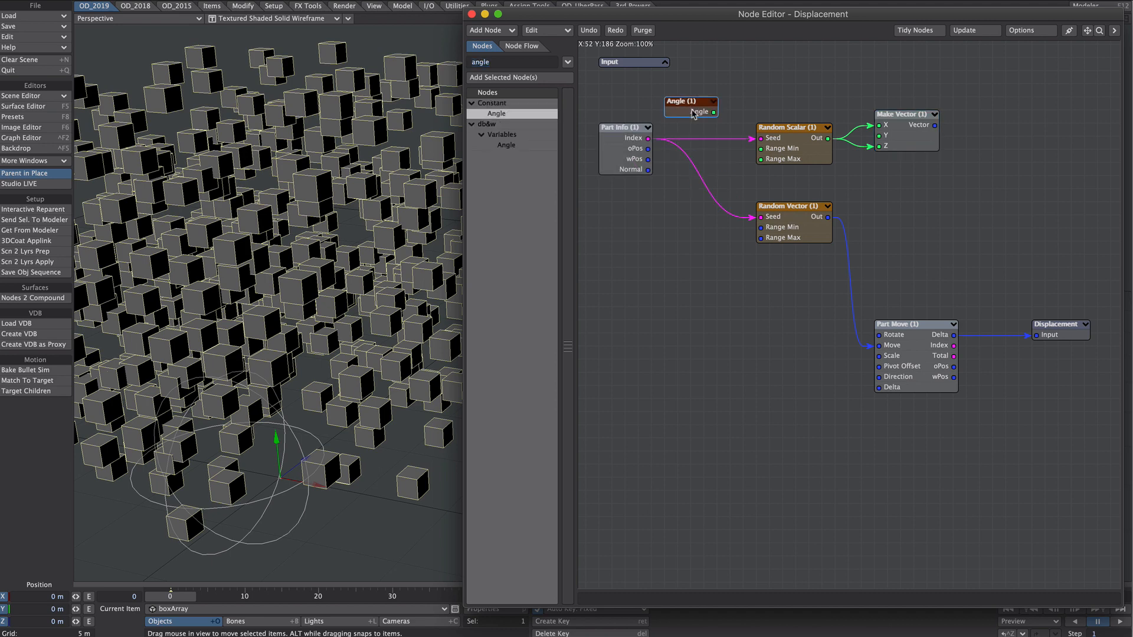
{"action": "double_click", "coordinate": [696, 106]}
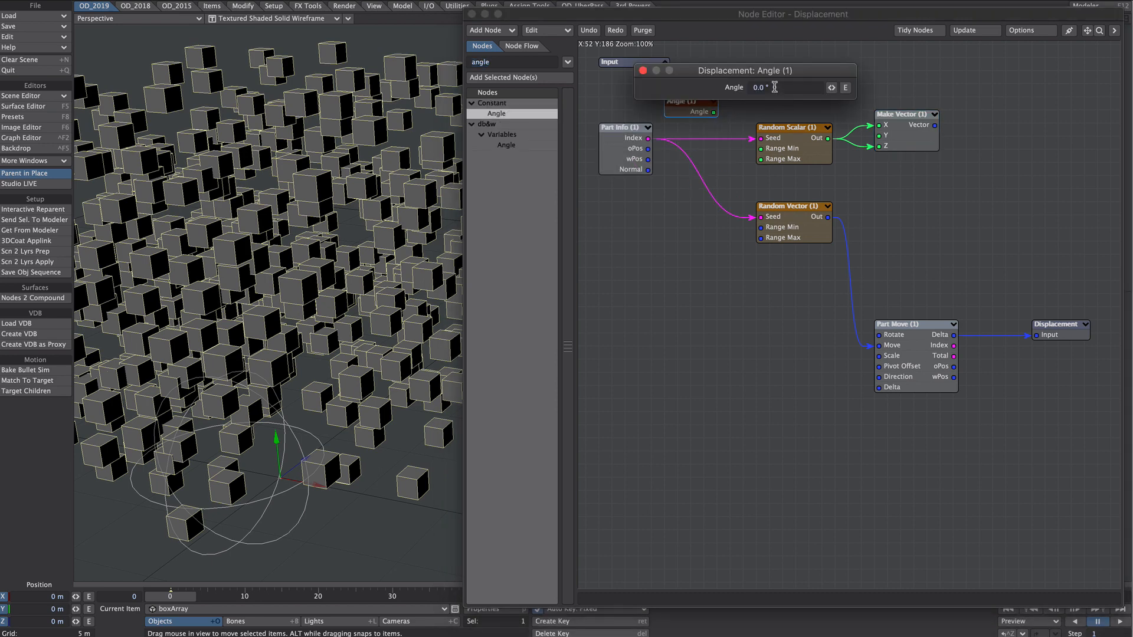
{"action": "left_click_drag", "start_coordinate": [773, 87], "coordinate": [729, 92]}
{"action": "type", "text": "90"}
{"action": "left_click", "coordinate": [642, 70]}
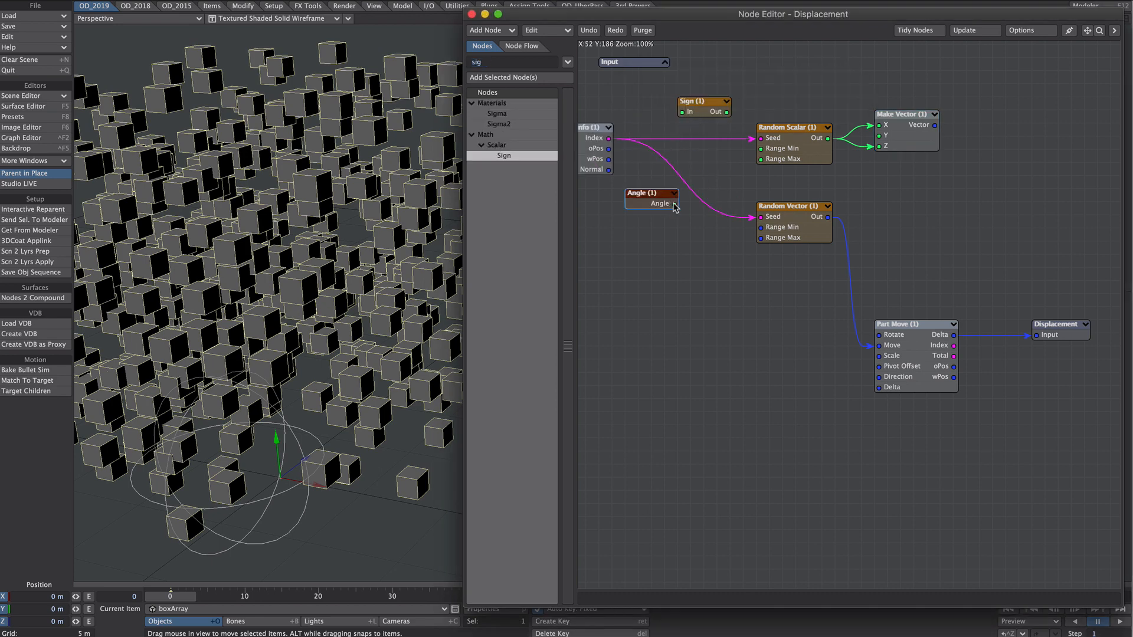
Feed Angle through Sign into Random Scalar's Range Min and directly into Range Max, and connect Make Vector to Part Move's Rotate
{"action": "left_click_drag", "start_coordinate": [674, 204], "coordinate": [768, 155]}
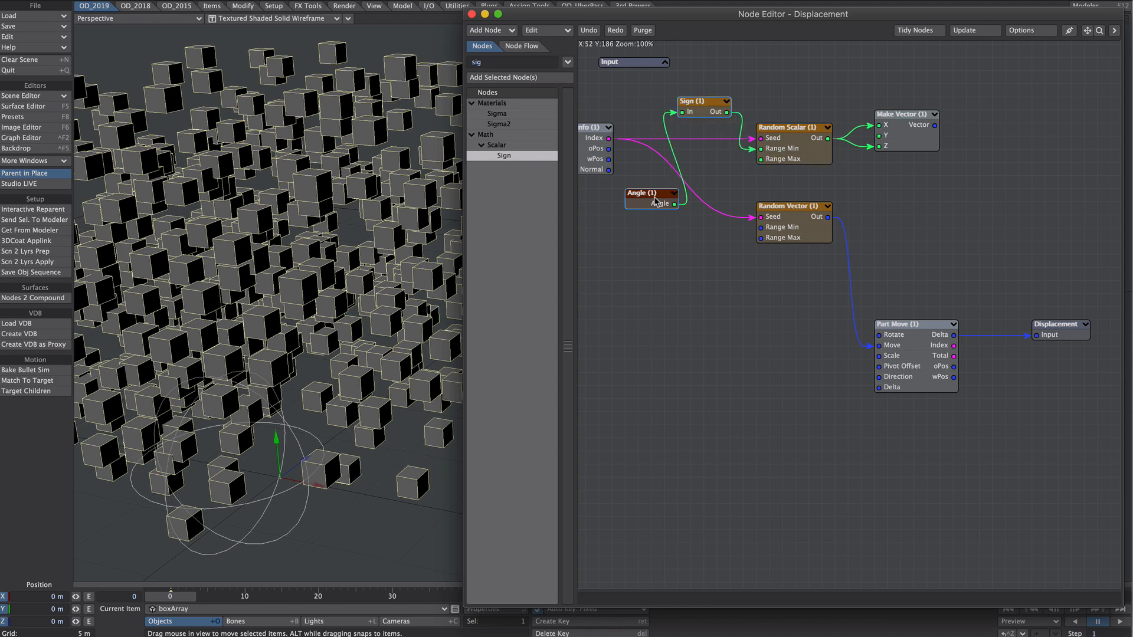
{"action": "left_click_drag", "start_coordinate": [674, 204], "coordinate": [767, 159]}
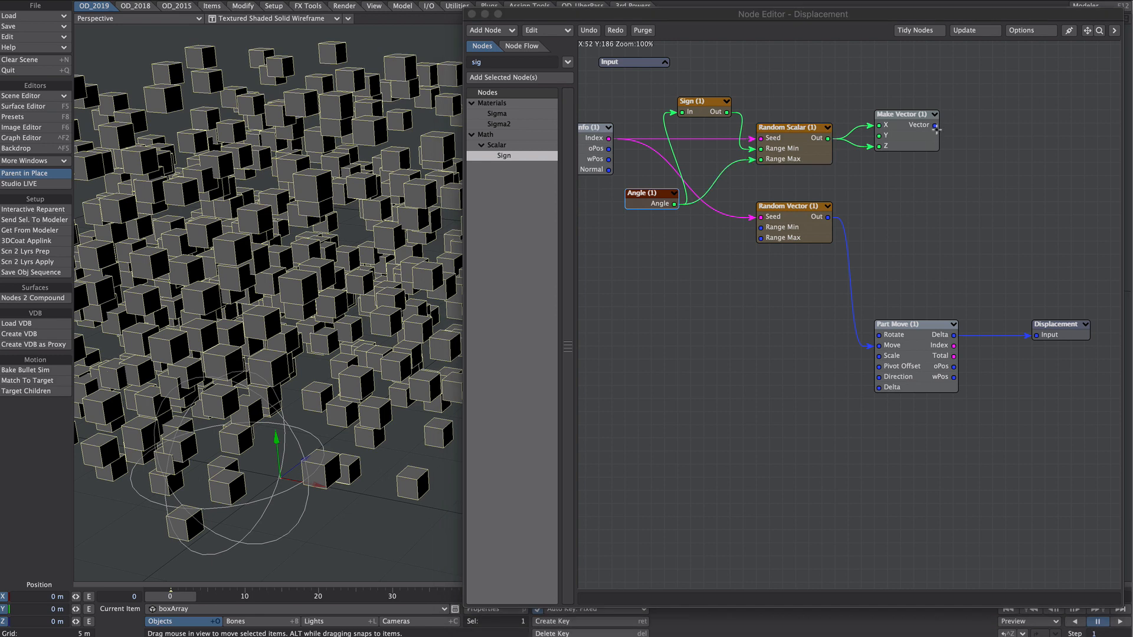
{"action": "left_click_drag", "start_coordinate": [934, 125], "coordinate": [884, 332]}
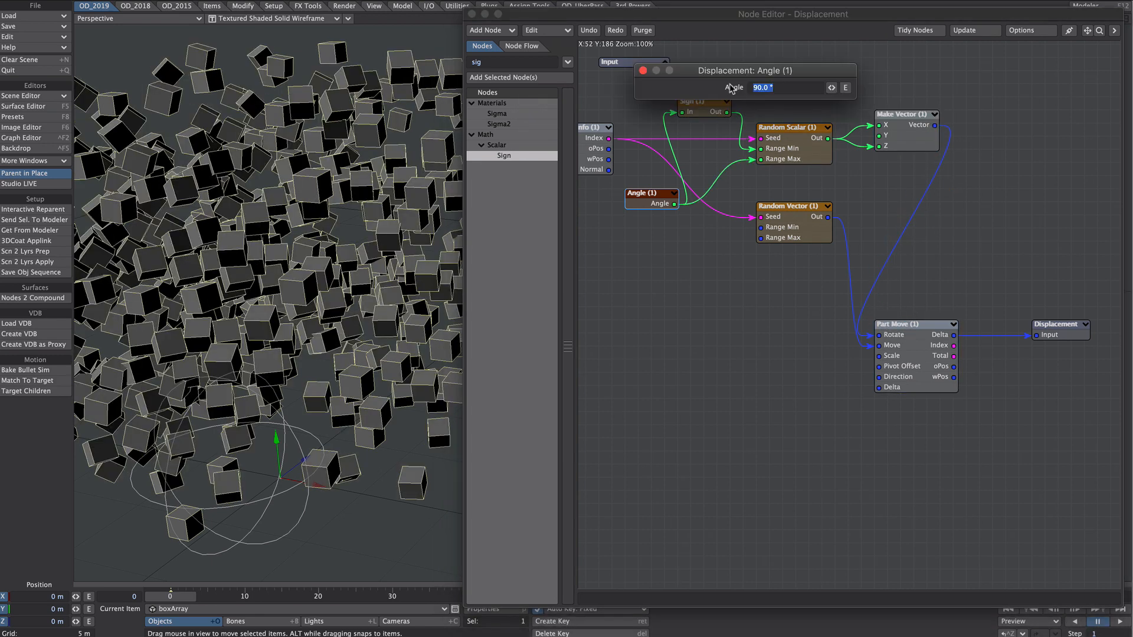
Set the Angle constant that drives the random rotation range to 180°
{"action": "type", "text": "180"}
{"action": "key", "text": "Return"}
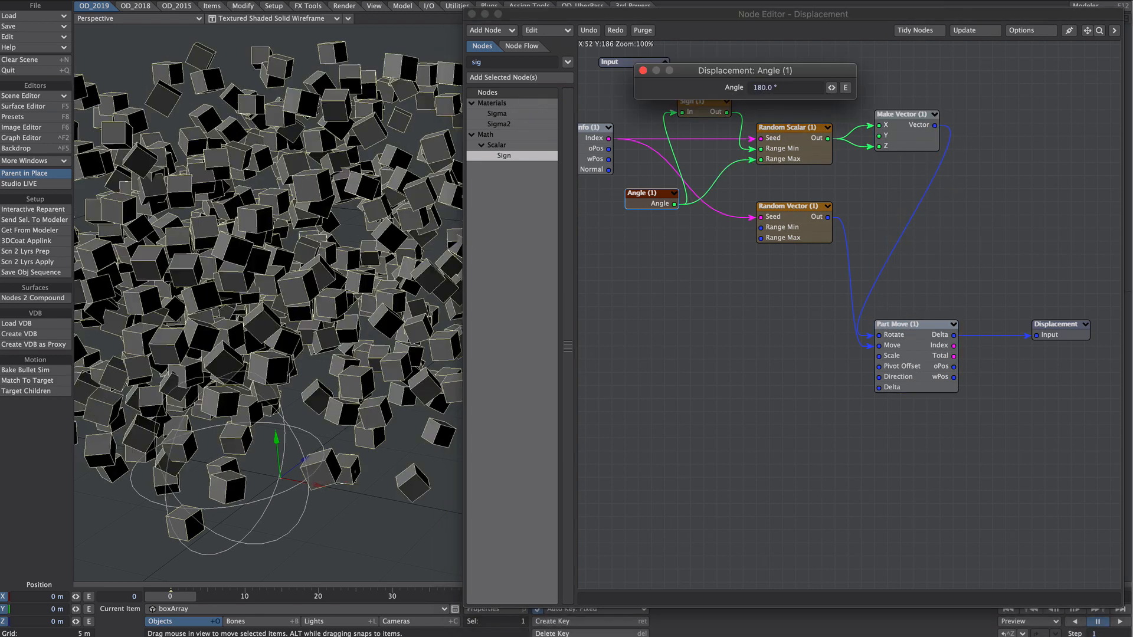
{"action": "left_click", "coordinate": [643, 71]}
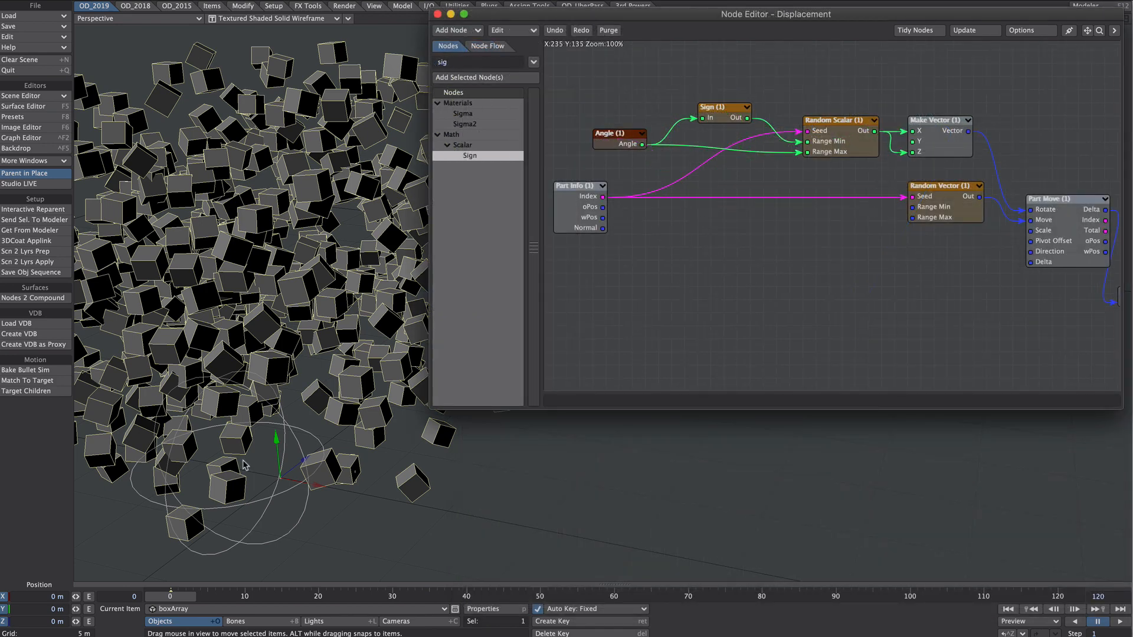
Add an Item Info node below Part Info and set its item to the move null
{"action": "left_click_drag", "start_coordinate": [462, 62], "coordinate": [417, 51]}
{"action": "type", "text": "item"}
{"action": "double_click", "coordinate": [463, 282]}
{"action": "left_click_drag", "start_coordinate": [812, 194], "coordinate": [640, 302]}
{"action": "double_click", "coordinate": [640, 303]}
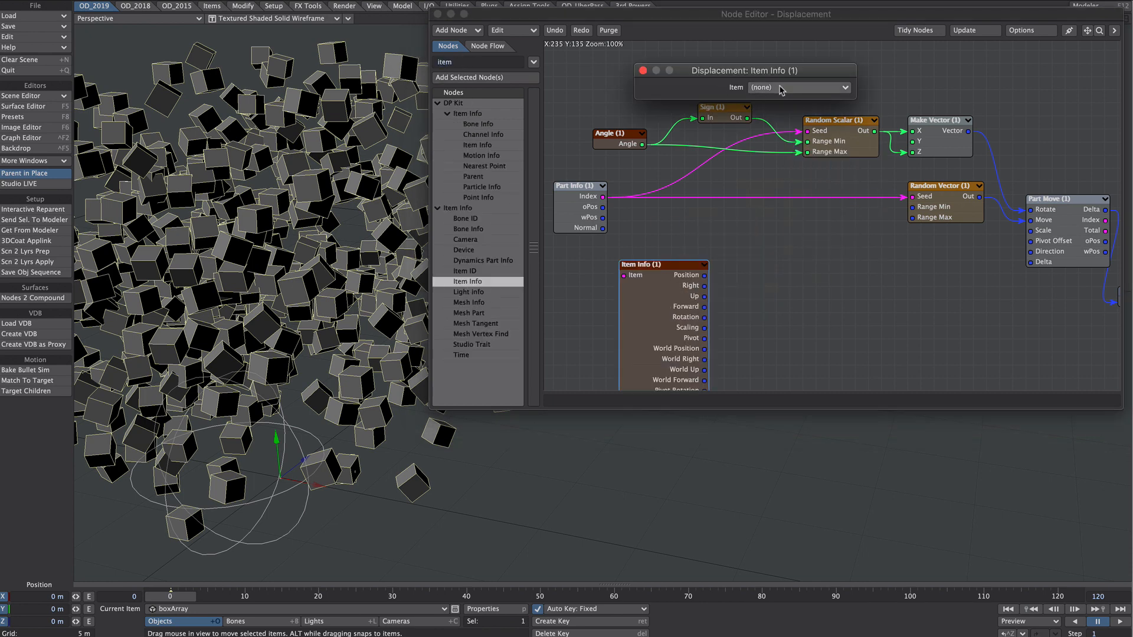
{"action": "left_click", "coordinate": [782, 90]}
{"action": "left_click", "coordinate": [767, 109]}
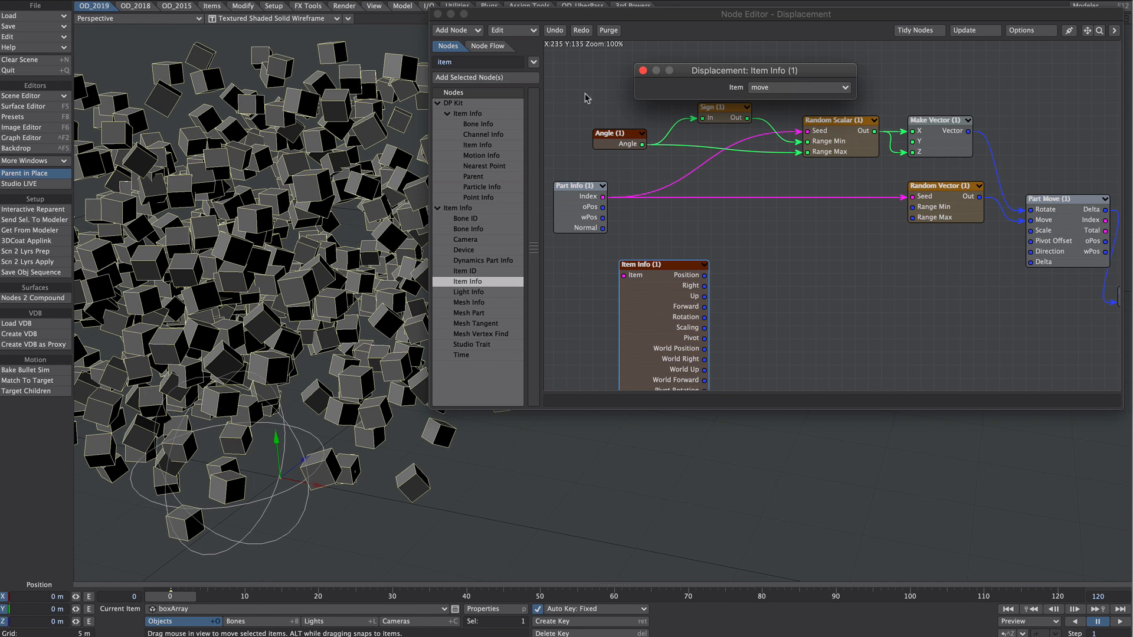
{"action": "left_click", "coordinate": [642, 71]}
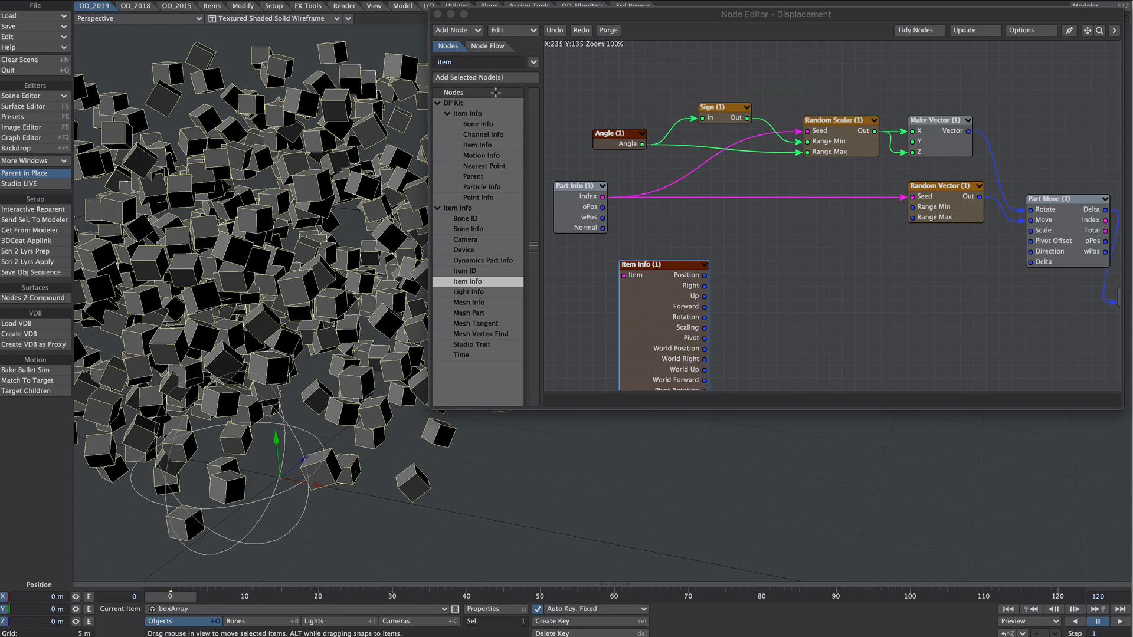
Add a vector Distance node and feed From with Part Info's oPos and To with Item Info's Position
{"action": "left_click", "coordinate": [460, 62]}
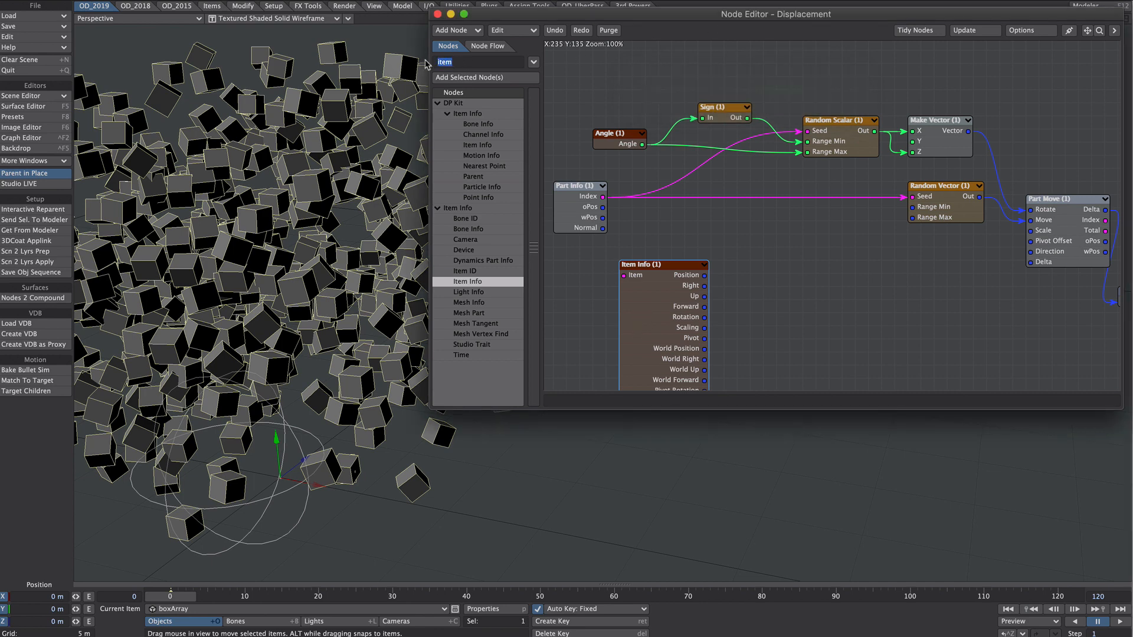
{"action": "type", "text": "dist"}
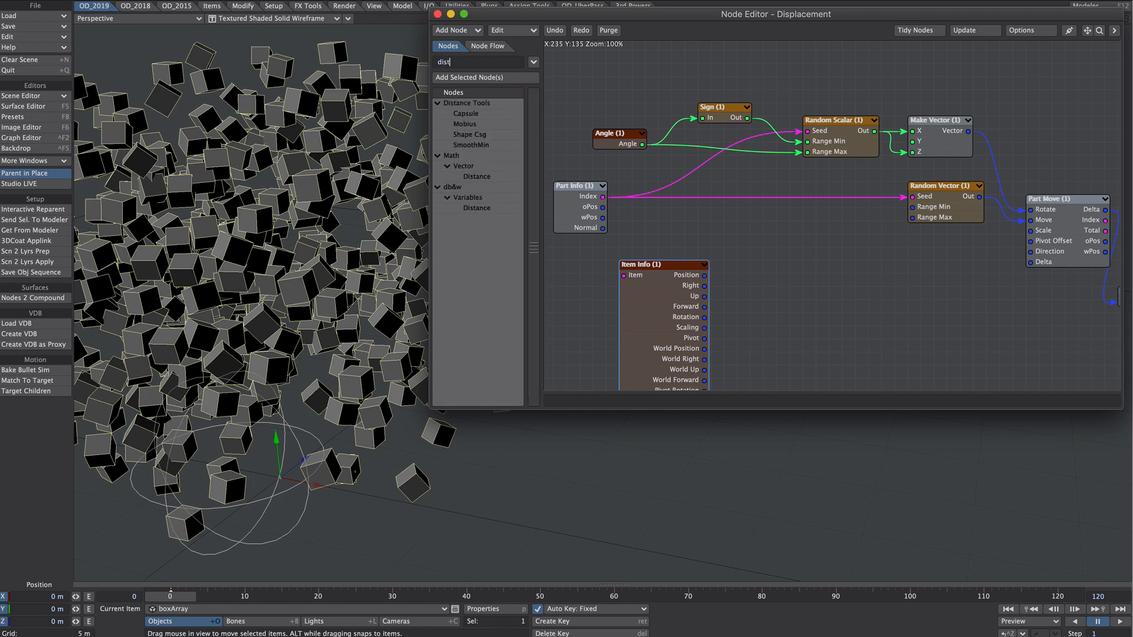
{"action": "double_click", "coordinate": [466, 177]}
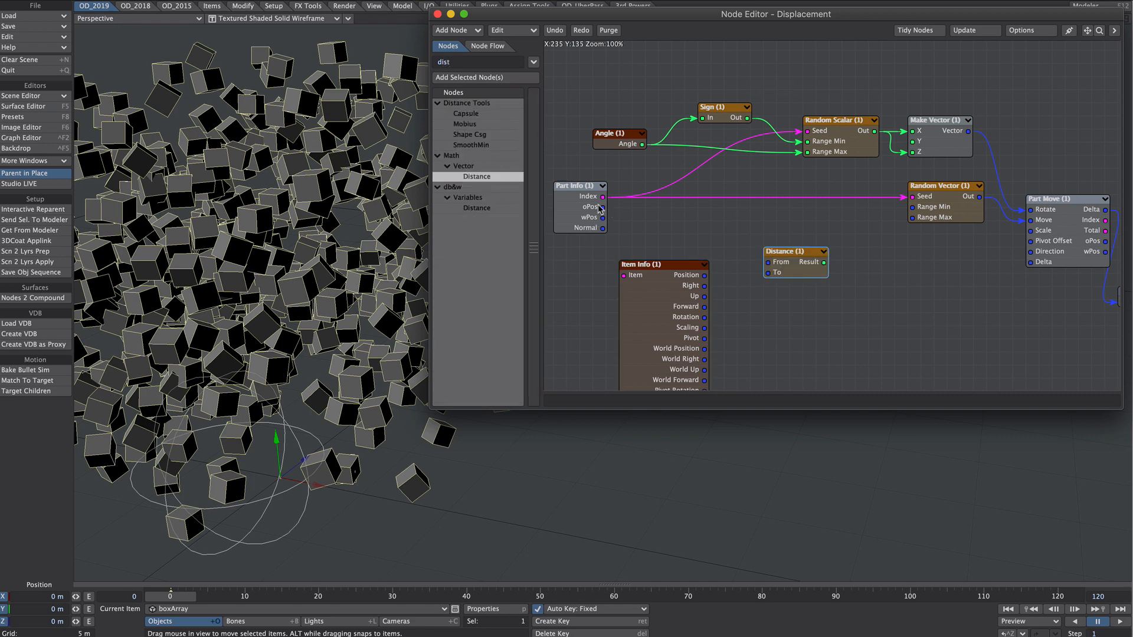
{"action": "left_click_drag", "start_coordinate": [602, 207], "coordinate": [767, 262]}
{"action": "left_click_drag", "start_coordinate": [668, 313], "coordinate": [616, 313]}
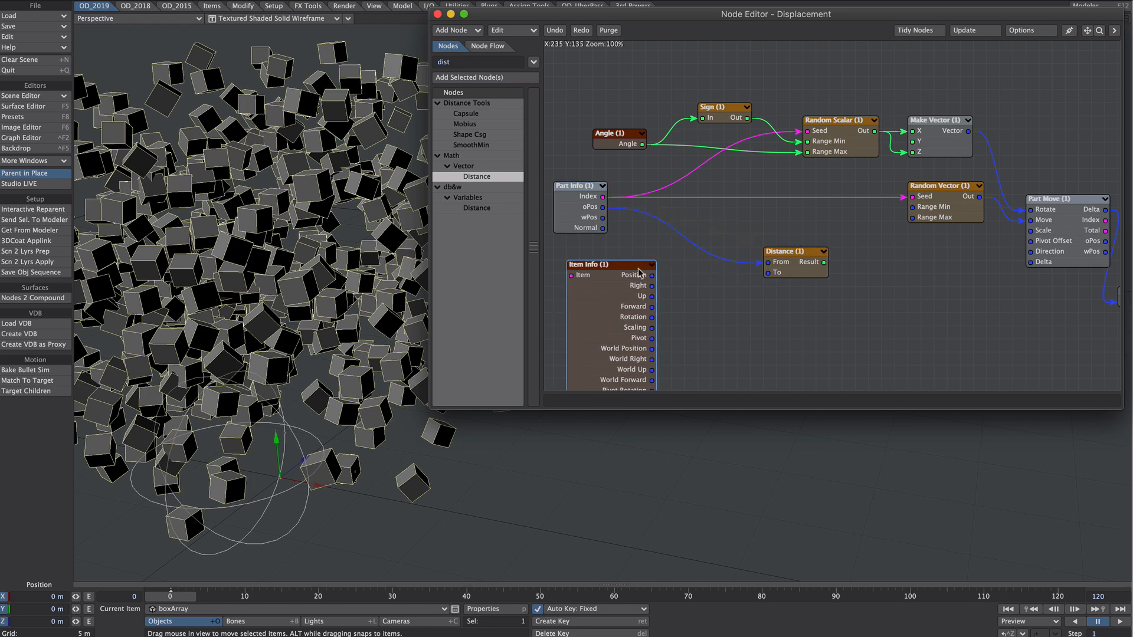
{"action": "left_click_drag", "start_coordinate": [652, 275], "coordinate": [783, 275]}
Add a Gradient node driven by the Distance result, and a vector Scale node fed by Random Vector and the gradient's Color
{"action": "double_click", "coordinate": [460, 63]}
{"action": "type", "text": "grad"}
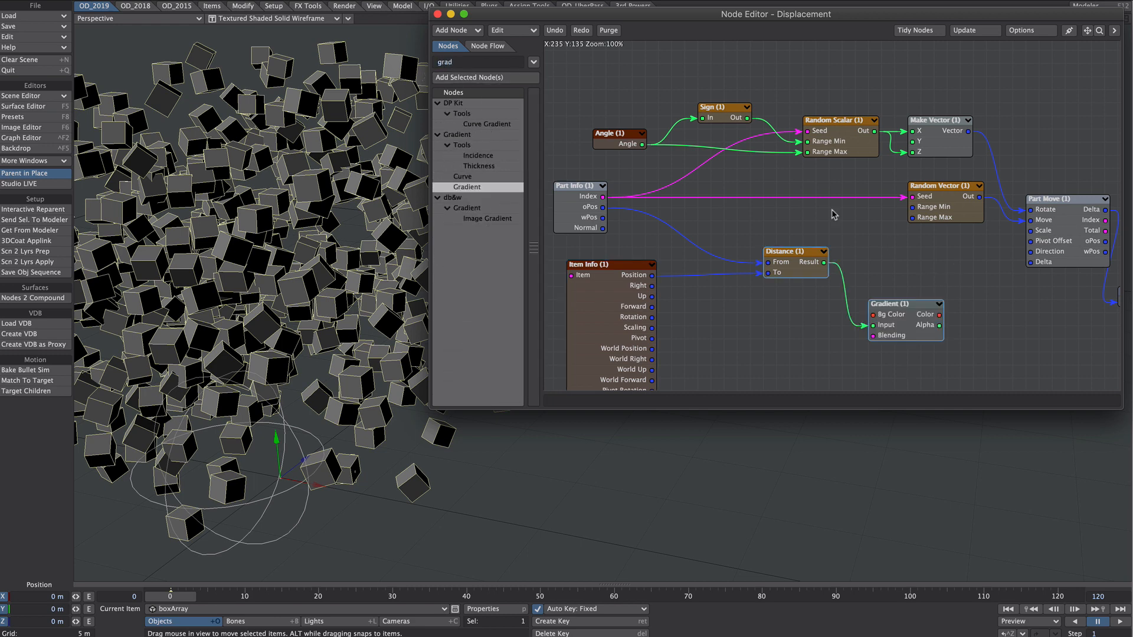
{"action": "double_click", "coordinate": [452, 63]}
{"action": "type", "text": "scale"}
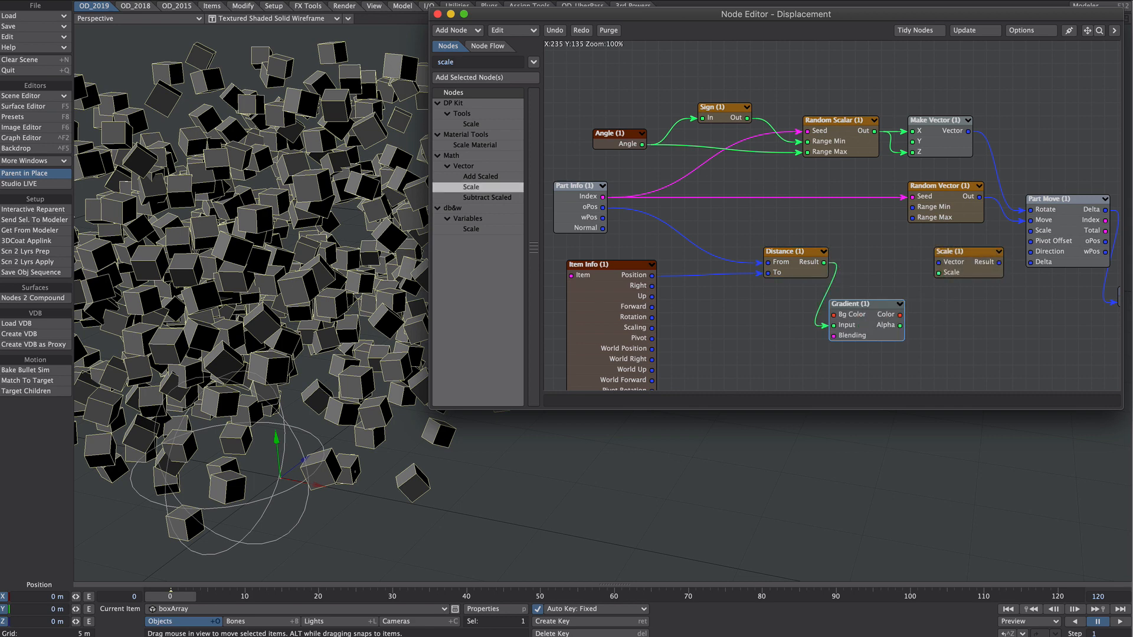
{"action": "left_click_drag", "start_coordinate": [899, 315], "coordinate": [938, 273]}
{"action": "left_click_drag", "start_coordinate": [944, 185], "coordinate": [943, 262]}
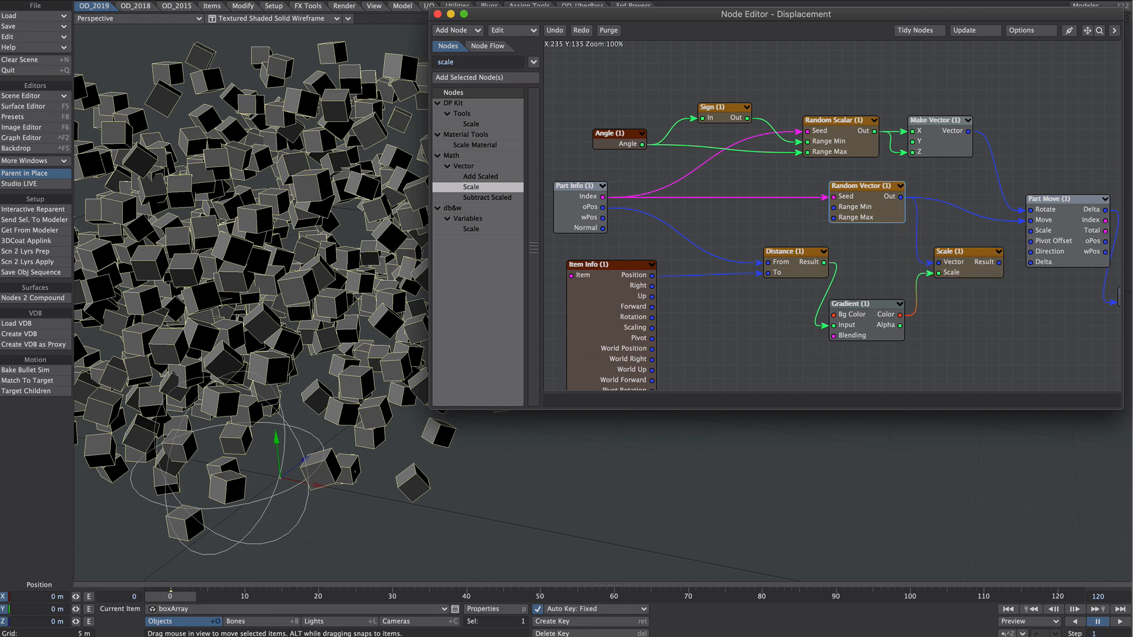
Insert a copy of the Scale node between Make Vector and Rotate, scaled by the gradient's Color, and connect the original Scale to Move
{"action": "left_click", "coordinate": [967, 251]}
{"action": "key", "text": "ctrl+c"}
{"action": "key", "text": "ctrl+v"}
{"action": "left_click_drag", "start_coordinate": [832, 203], "coordinate": [969, 198]}
{"action": "left_click_drag", "start_coordinate": [967, 131], "coordinate": [938, 209]}
{"action": "left_click_drag", "start_coordinate": [900, 314], "coordinate": [991, 186]}
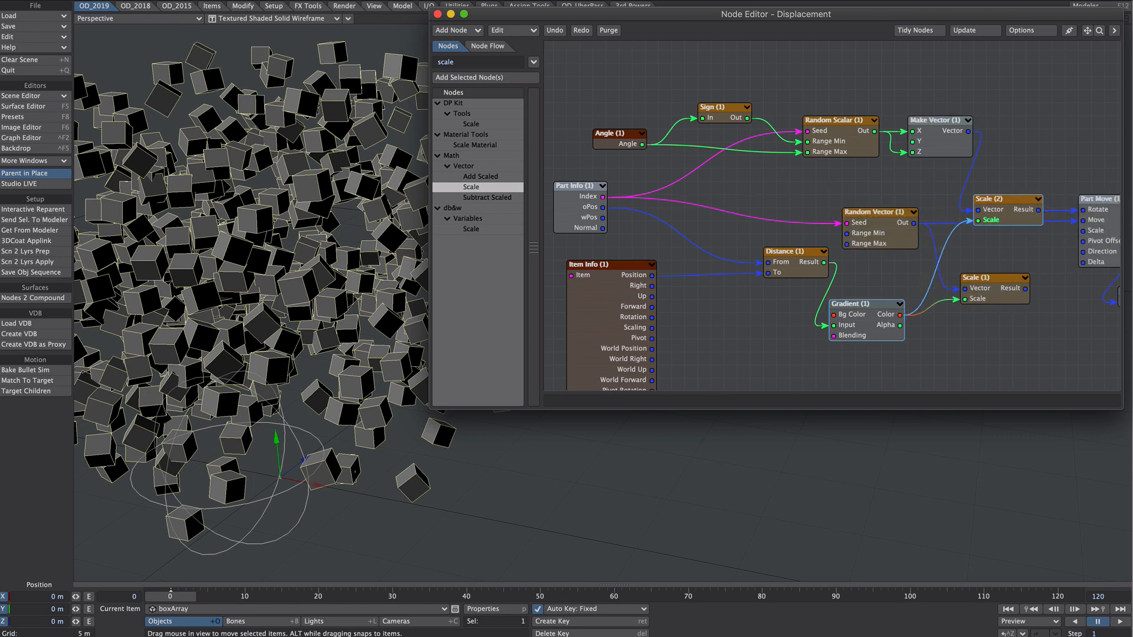
{"action": "left_click_drag", "start_coordinate": [1025, 288], "coordinate": [1083, 220]}
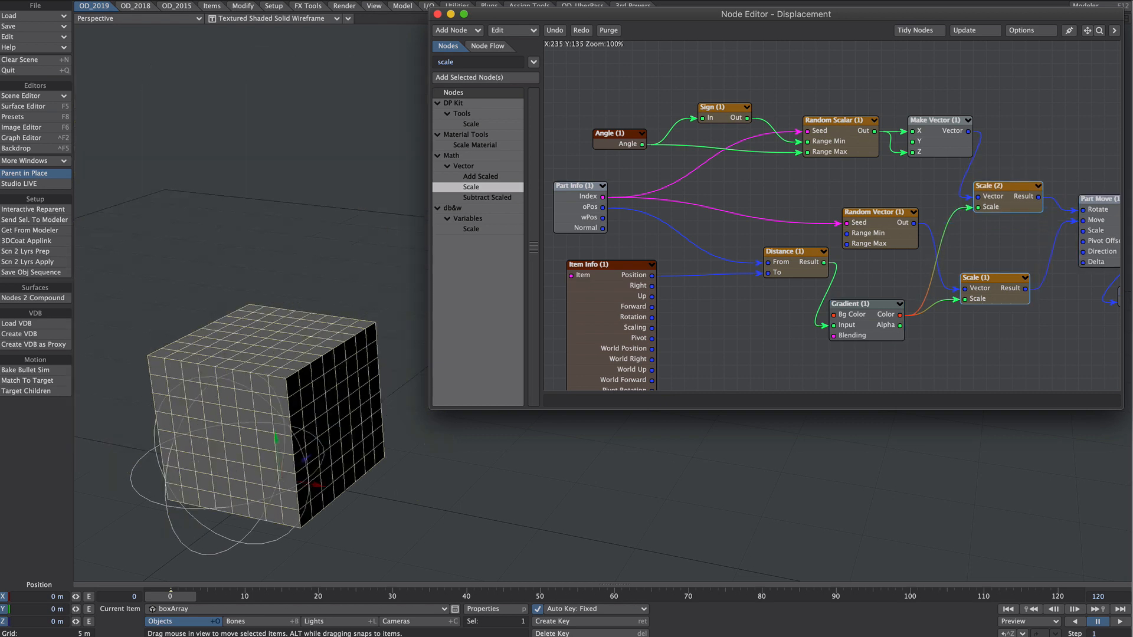
Set the gradient's End to 5 with a black key there, and make the first key white at about position 3.75
{"action": "double_click", "coordinate": [873, 319]}
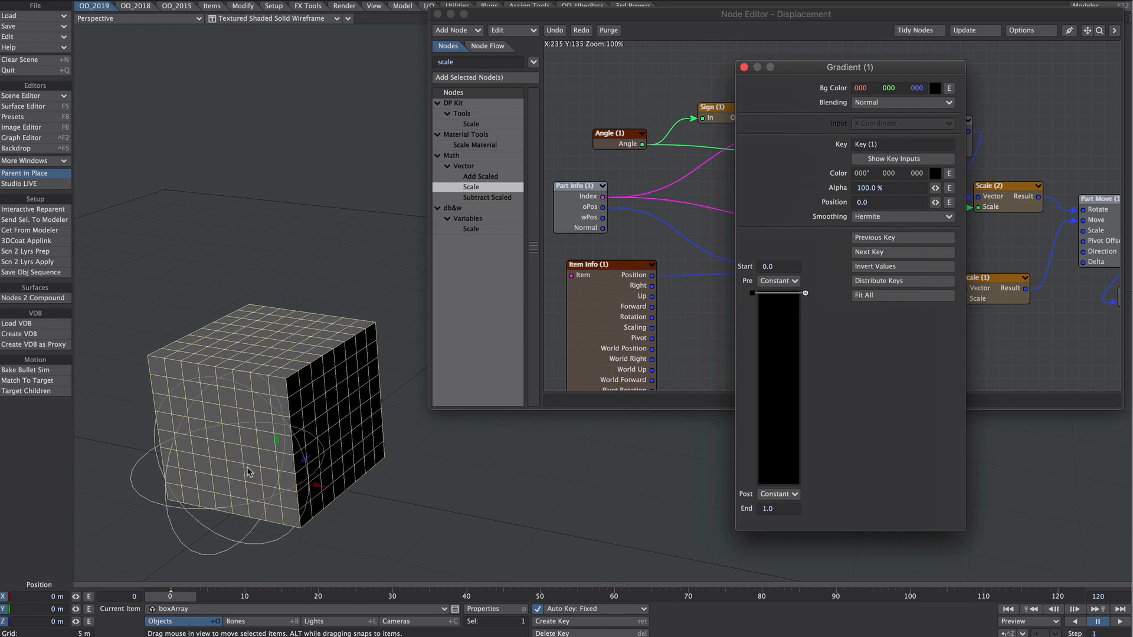
{"action": "left_click", "coordinate": [762, 508]}
{"action": "type", "text": "5"}
{"action": "left_click_drag", "start_coordinate": [770, 421], "coordinate": [760, 608]}
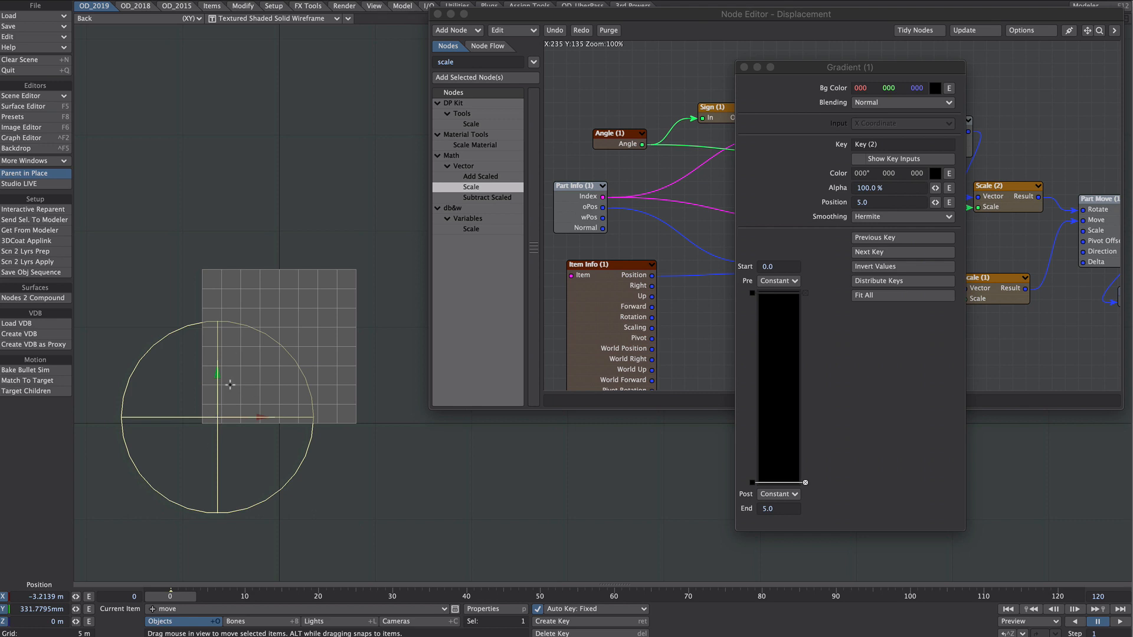
{"action": "left_click_drag", "start_coordinate": [770, 297], "coordinate": [751, 435]}
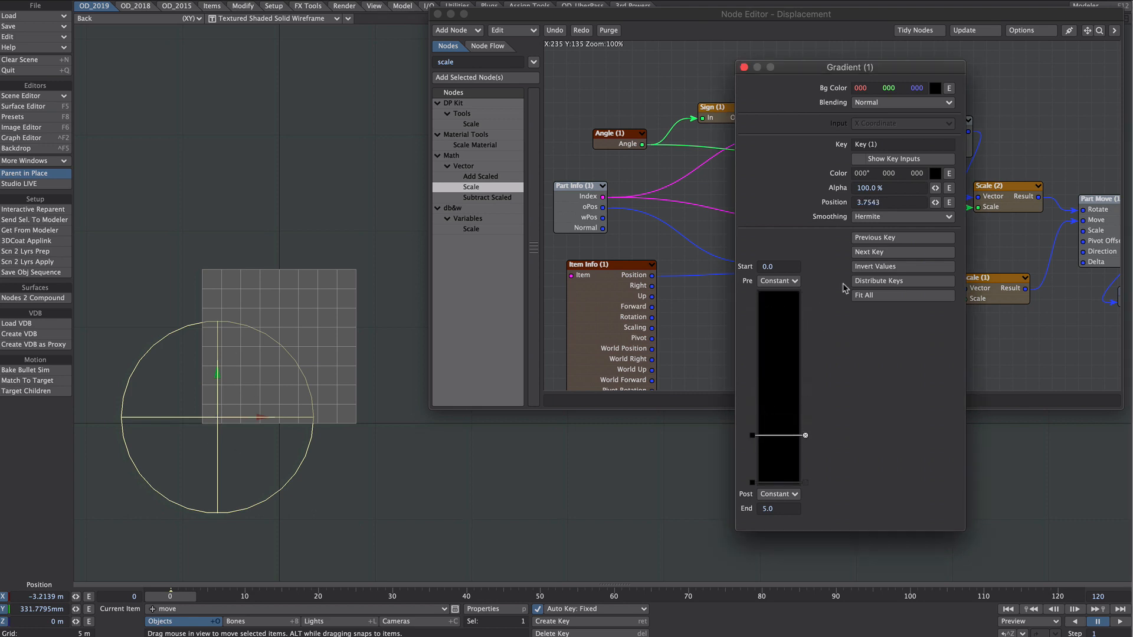
{"action": "left_click_drag", "start_coordinate": [915, 175], "coordinate": [1003, 175]}
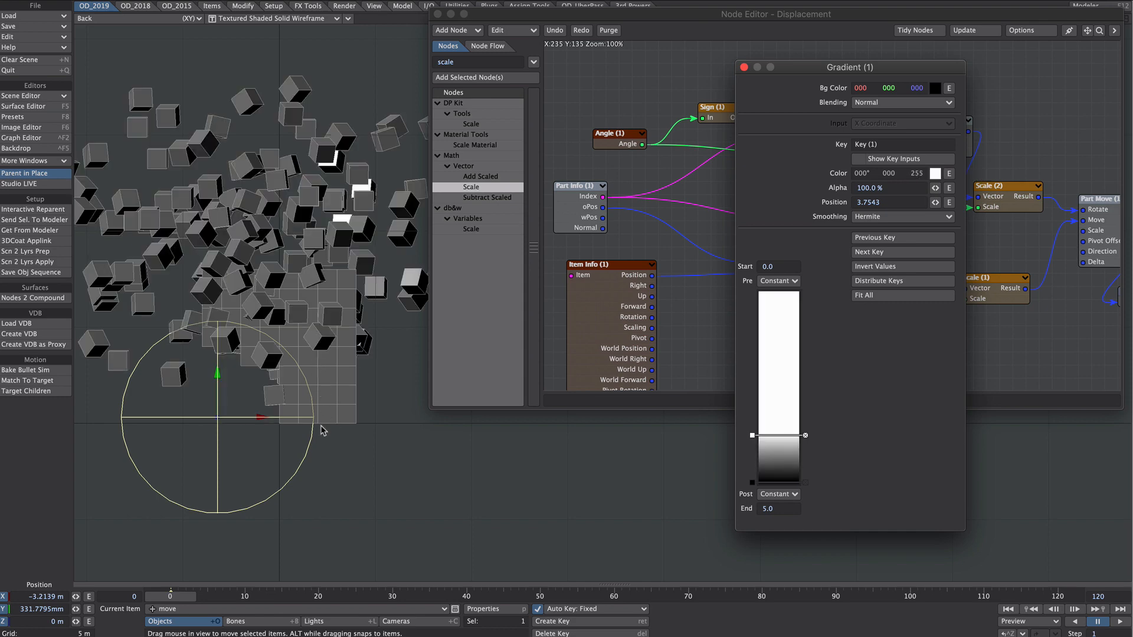
Try driving Part Move's Scale directly with the gradient's Color, raising the move null in the perspective view to test the effect
{"action": "key", "text": "4"}
{"action": "left_click_drag", "start_coordinate": [232, 382], "coordinate": [232, 321]}
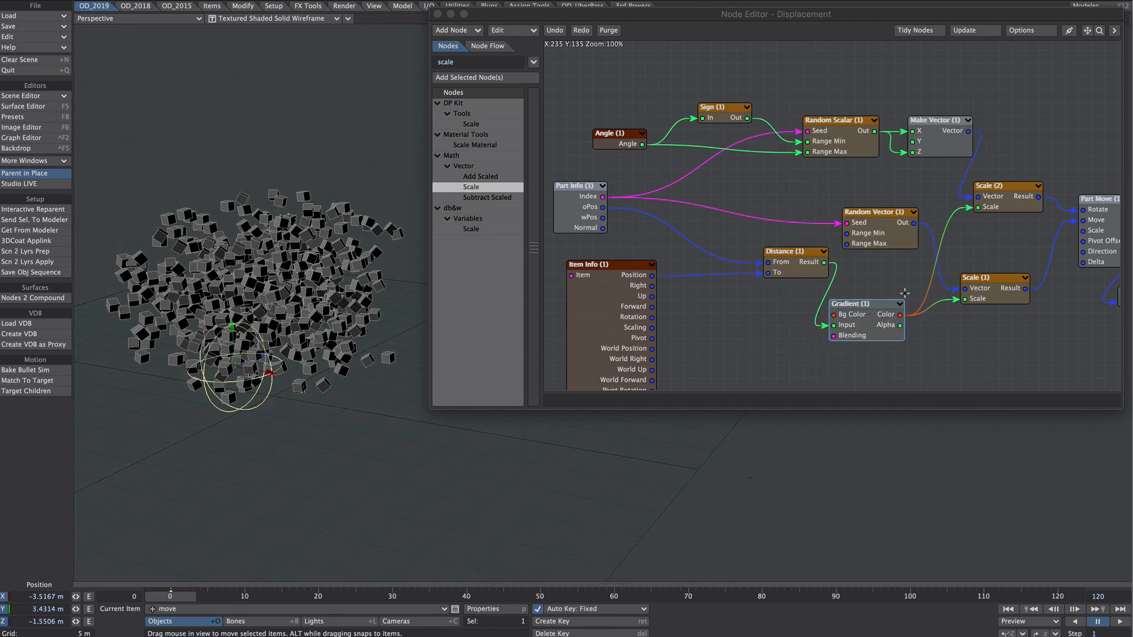
{"action": "left_click_drag", "start_coordinate": [899, 315], "coordinate": [1086, 231]}
{"action": "mouse_move", "coordinate": [232, 323]}
{"action": "left_mouse_down"}
{"action": "mouse_move", "coordinate": [231, 314]}
{"action": "mouse_move", "coordinate": [235, 364]}
{"action": "mouse_move", "coordinate": [230, 304]}
{"action": "left_mouse_up"}
Add a scalar Remap node below the Scale node and feed its Input from the gradient's Color
{"action": "double_click", "coordinate": [462, 62]}
{"action": "type", "text": "remap"}
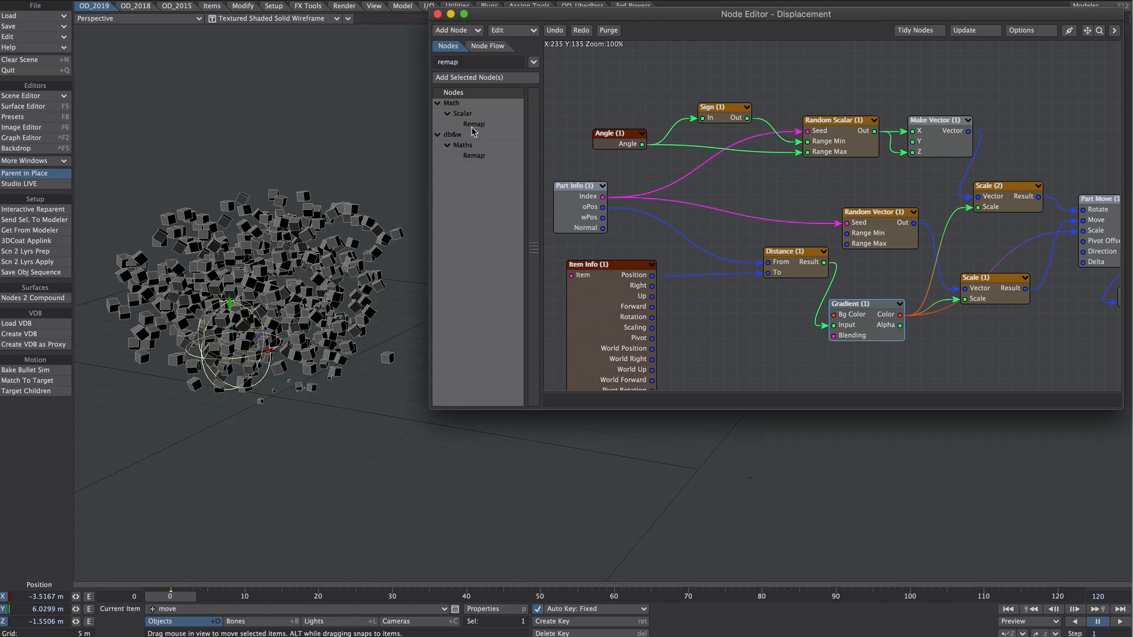
{"action": "double_click", "coordinate": [474, 124]}
{"action": "left_click_drag", "start_coordinate": [810, 215], "coordinate": [963, 357]}
{"action": "left_click_drag", "start_coordinate": [900, 317], "coordinate": [952, 341]}
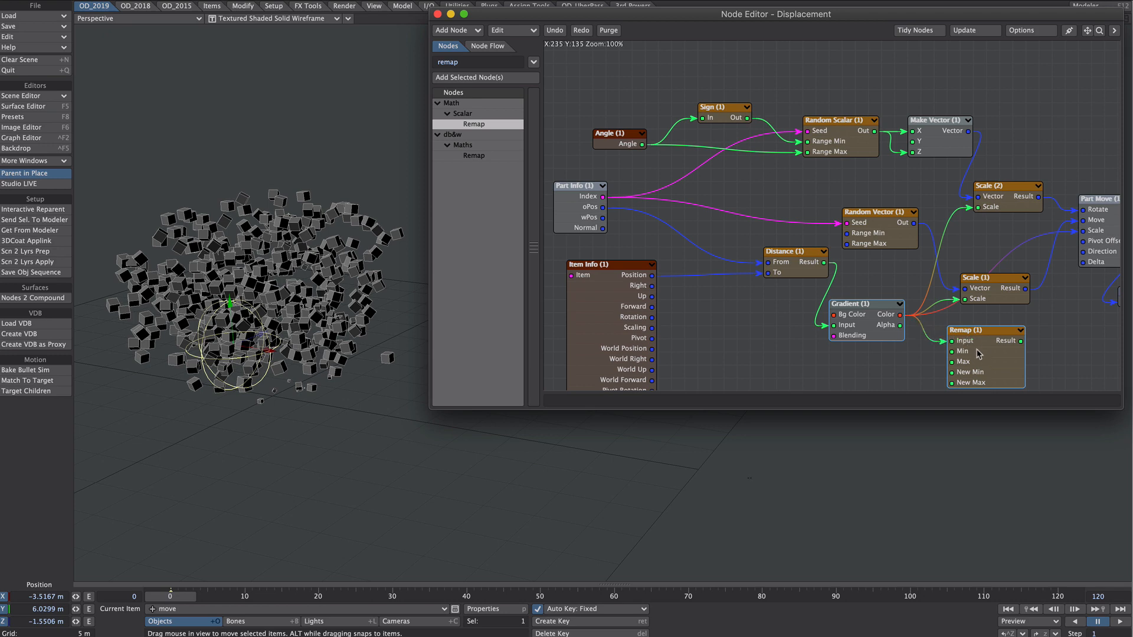
Set Remap's New Min to 1 and New Max to 0, and connect its Result to Part Move's Scale
{"action": "double_click", "coordinate": [979, 357]}
{"action": "left_click", "coordinate": [761, 116]}
{"action": "type", "text": "1"}
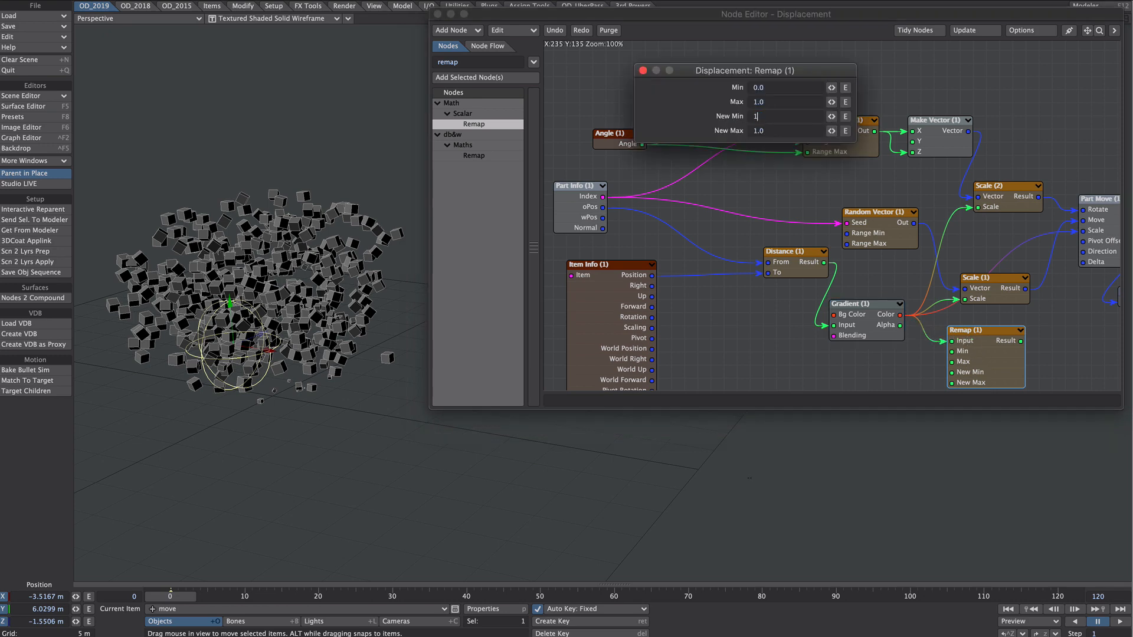
{"action": "key", "text": "Tab"}
{"action": "type", "text": "0"}
{"action": "left_click", "coordinate": [643, 70]}
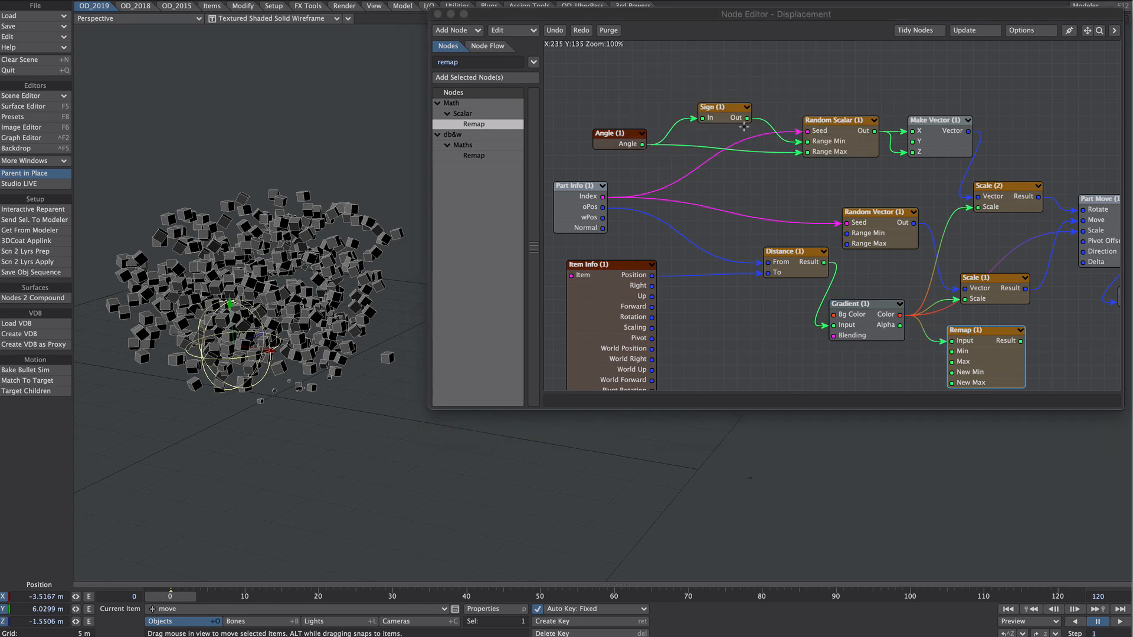
{"action": "left_click_drag", "start_coordinate": [1020, 341], "coordinate": [1083, 230]}
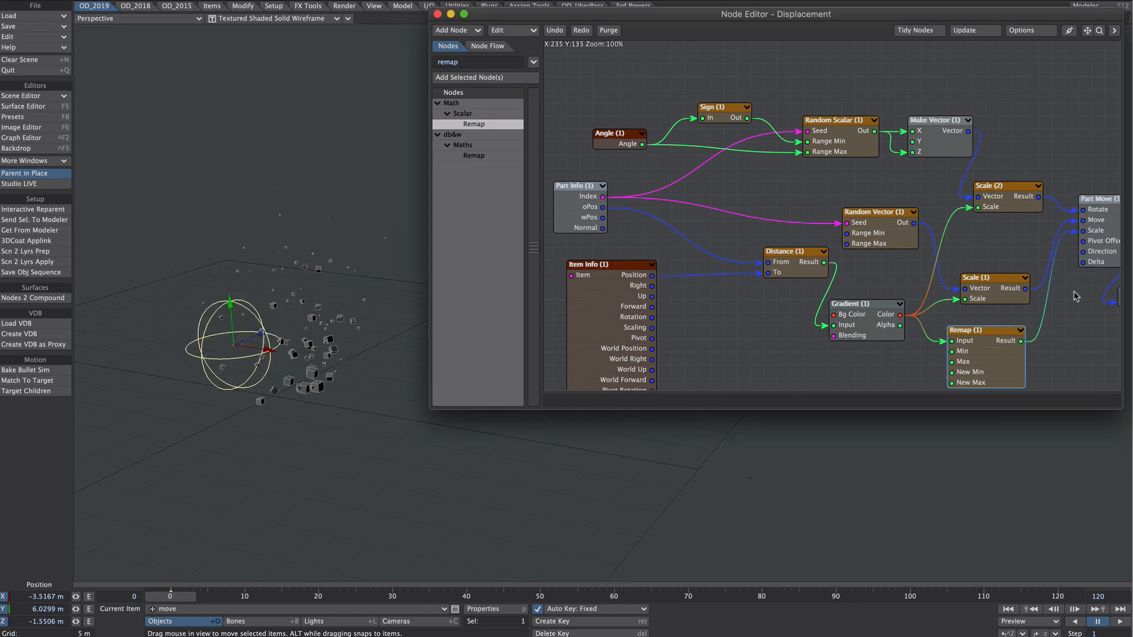
Move the move null over the upper part of the box array, to about X -1.18 m and Y 7.48 m
{"action": "left_click_drag", "start_coordinate": [236, 308], "coordinate": [479, 249]}
{"action": "scroll", "coordinate": [281, 286], "scroll_direction": "up", "scroll_amount": 3}
{"action": "left_click_drag", "start_coordinate": [312, 307], "coordinate": [354, 405], "text": "alt"}
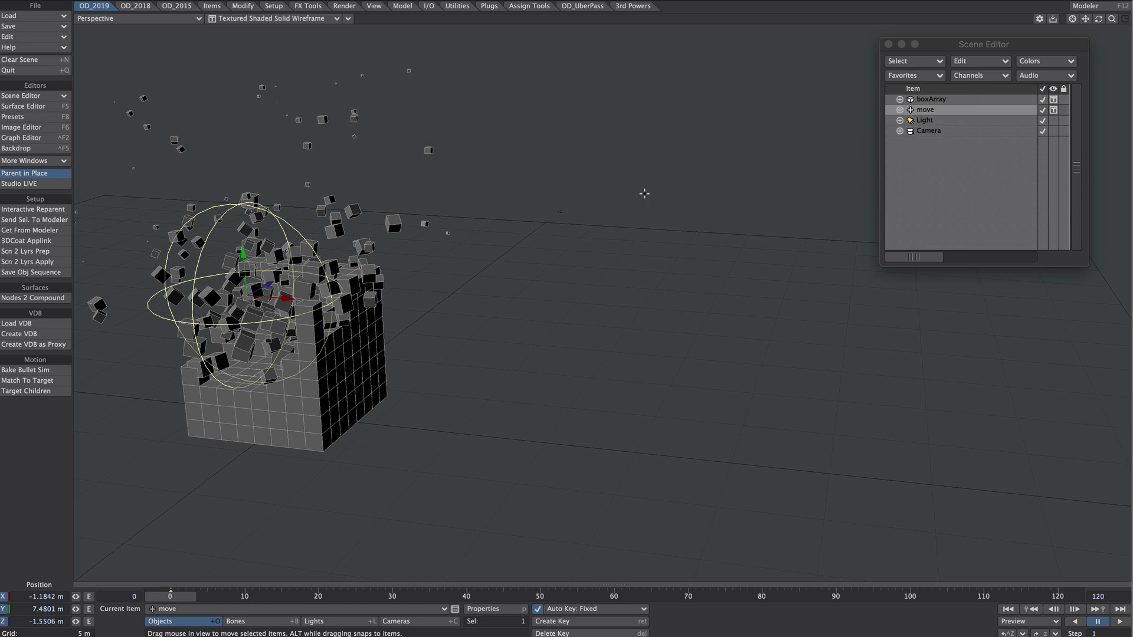
Set the Scale of the move null's Ball item shape to 2 m in its object properties
{"action": "key", "text": "p"}
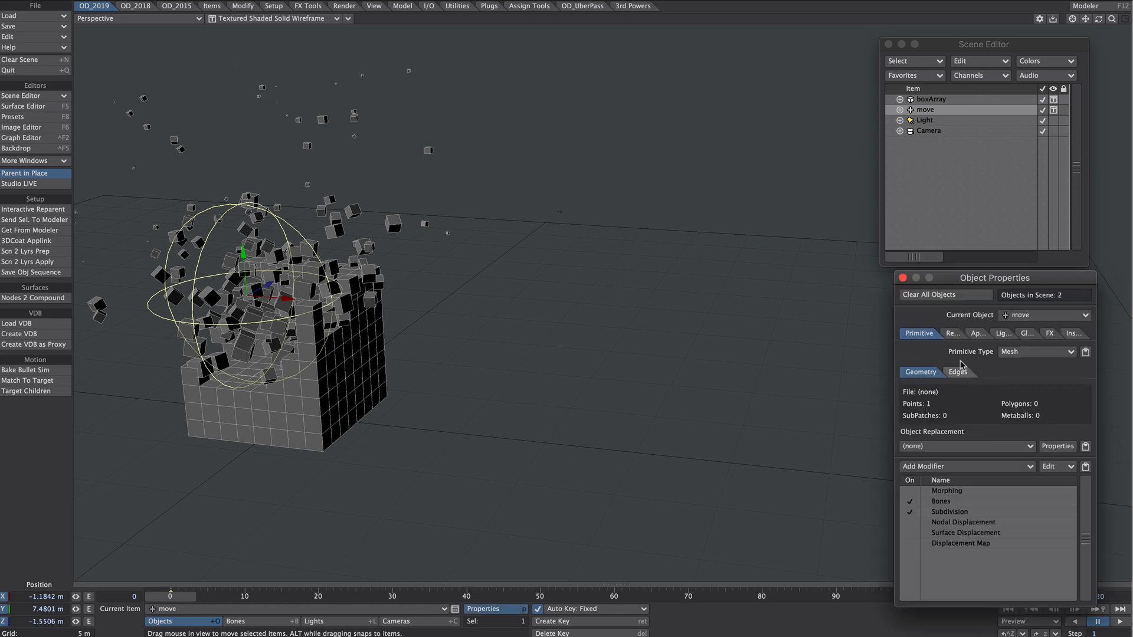
{"action": "left_click", "coordinate": [969, 333]}
{"action": "left_click", "coordinate": [958, 371]}
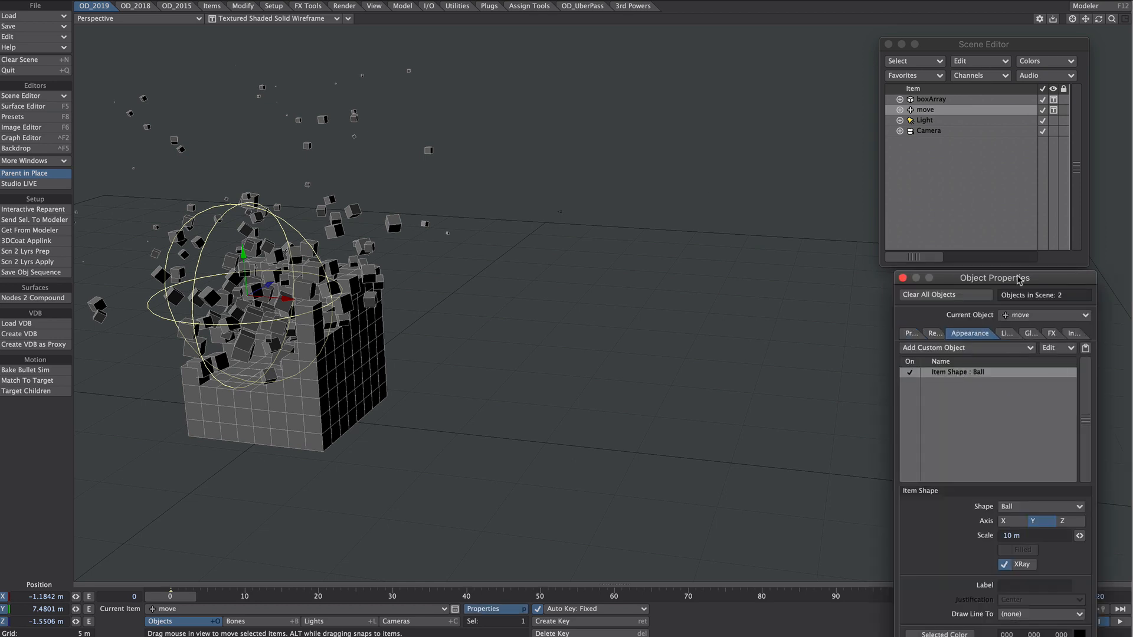
{"action": "left_click_drag", "start_coordinate": [1019, 280], "coordinate": [730, 61]}
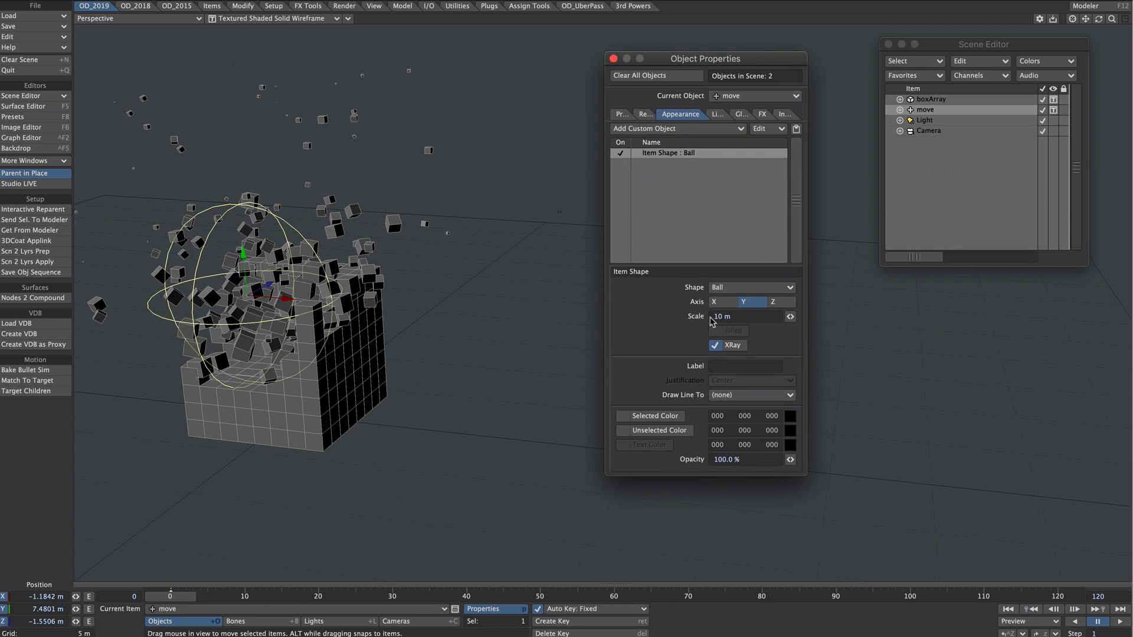
{"action": "left_click_drag", "start_coordinate": [734, 317], "coordinate": [677, 313]}
{"action": "type", "text": "2"}
{"action": "key", "text": "Tab"}
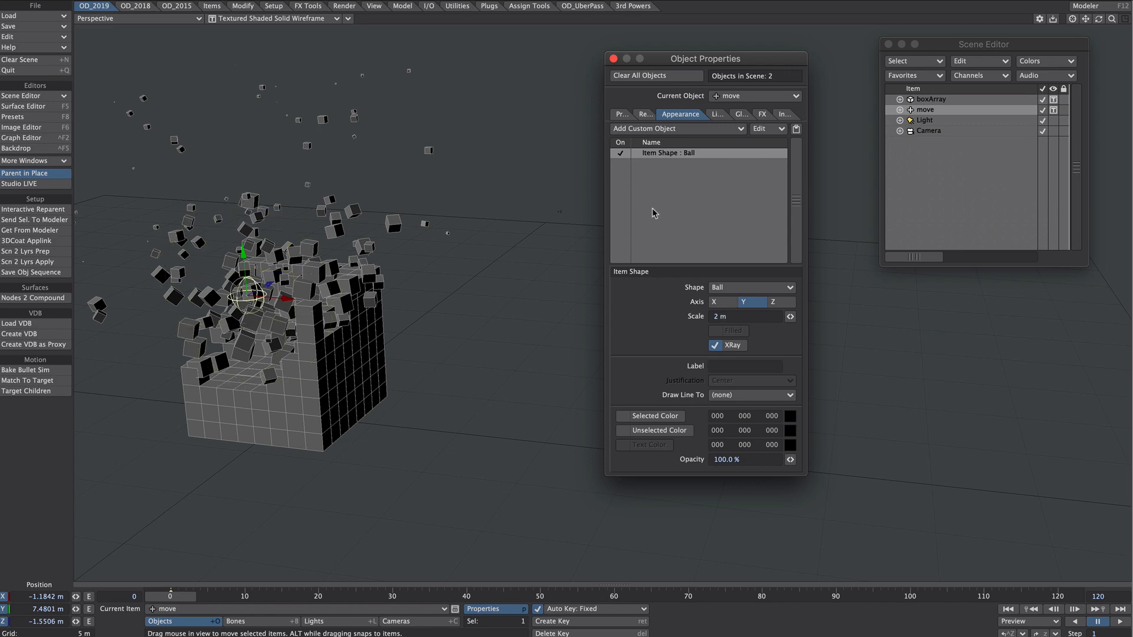
Set the Gradient's End and black key to 1.0 with the white key at about 0.28, and move the null to about Z -4.29 m
{"action": "double_click", "coordinate": [663, 256]}
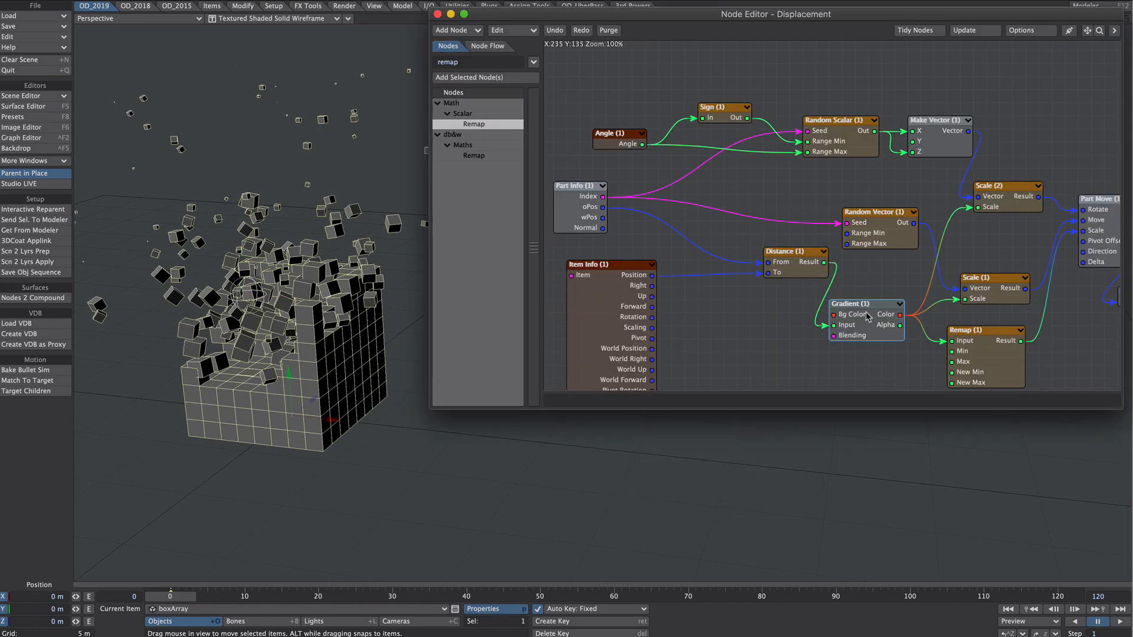
{"action": "double_click", "coordinate": [867, 317]}
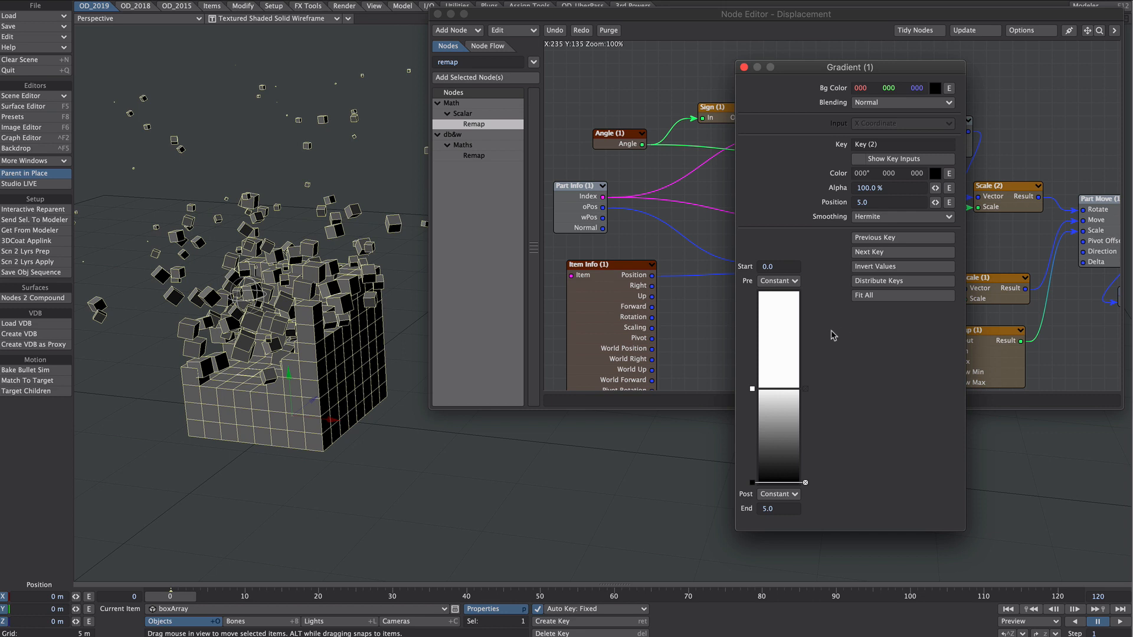
{"action": "left_click_drag", "start_coordinate": [766, 391], "coordinate": [767, 345]}
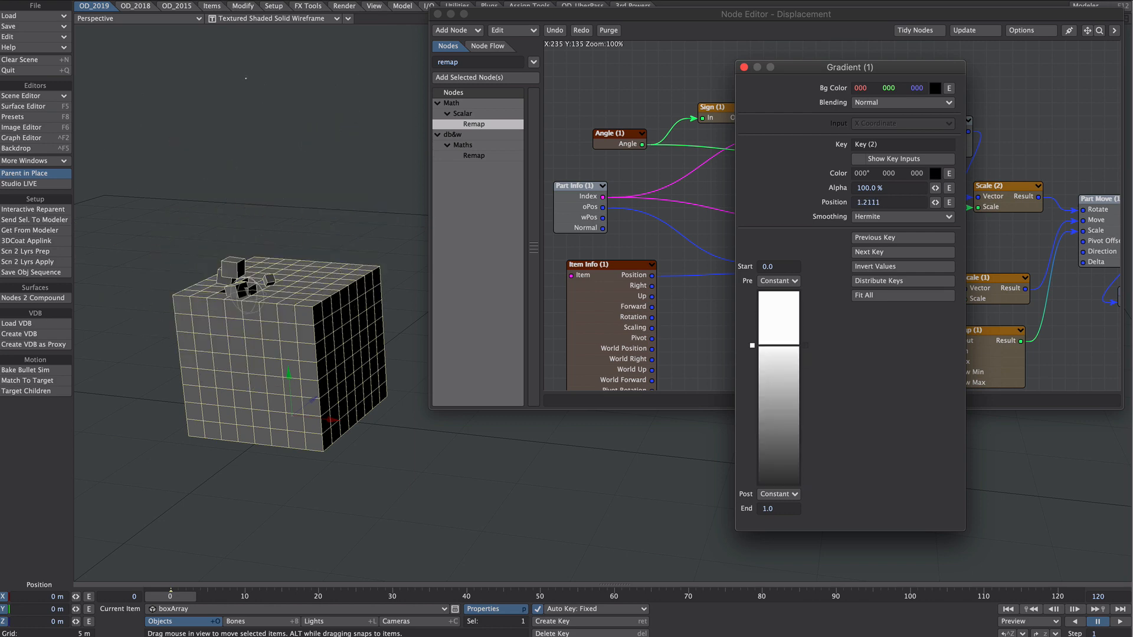
{"action": "left_click", "coordinate": [870, 202]}
{"action": "type", "text": "1"}
{"action": "key", "text": "Return"}
{"action": "left_click_drag", "start_coordinate": [227, 403], "coordinate": [249, 384]}
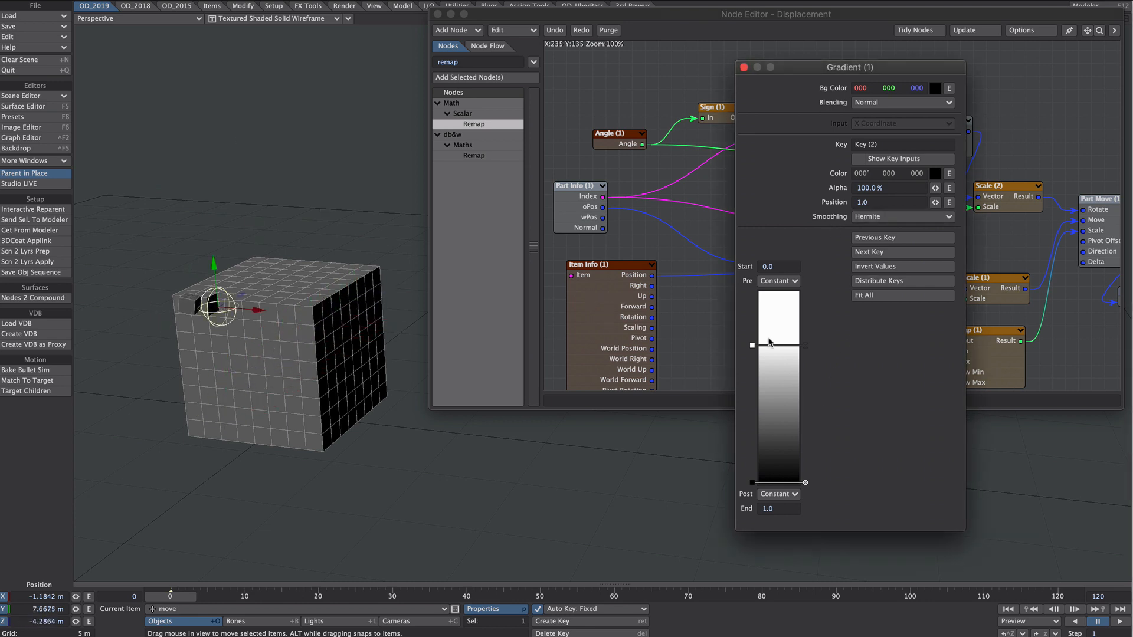
Enable key inputs for both of the Gradient's keys and enlarge the Node Editor so the whole node fits
{"action": "left_click", "coordinate": [887, 160]}
{"action": "left_click", "coordinate": [753, 347]}
{"action": "left_click", "coordinate": [875, 159]}
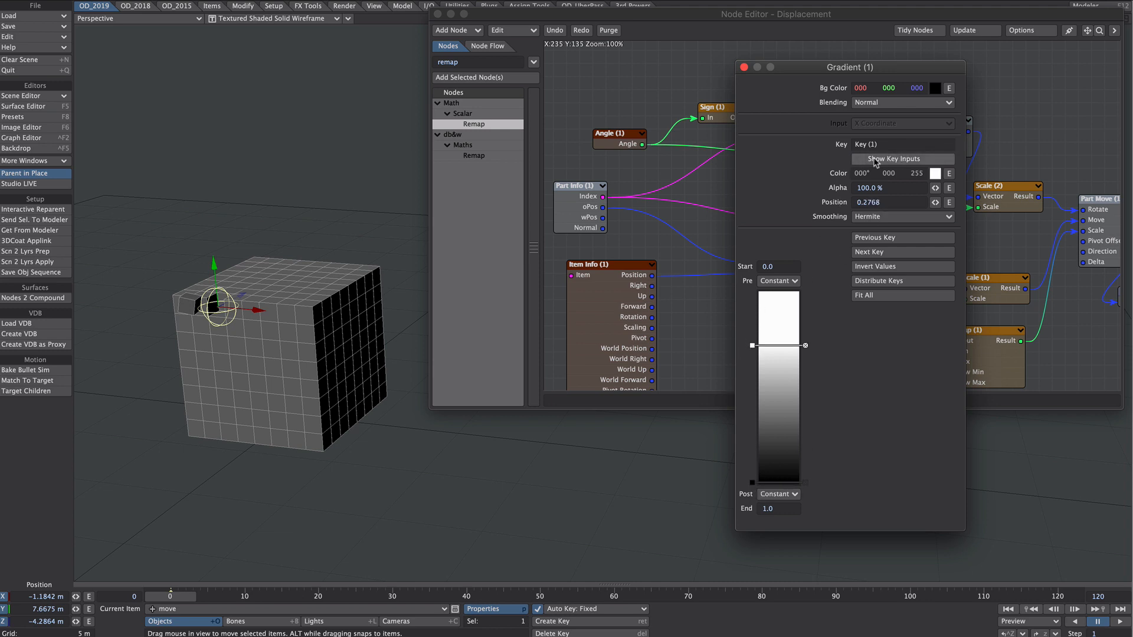
{"action": "left_click", "coordinate": [744, 67]}
{"action": "left_click", "coordinate": [854, 326]}
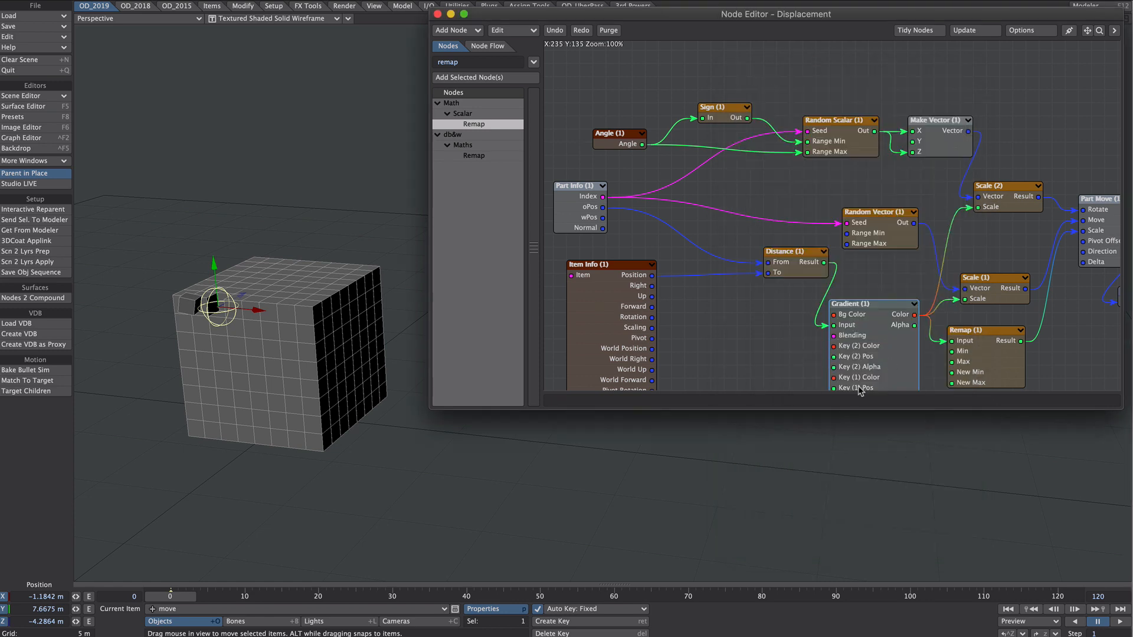
{"action": "left_click_drag", "start_coordinate": [920, 411], "coordinate": [920, 531]}
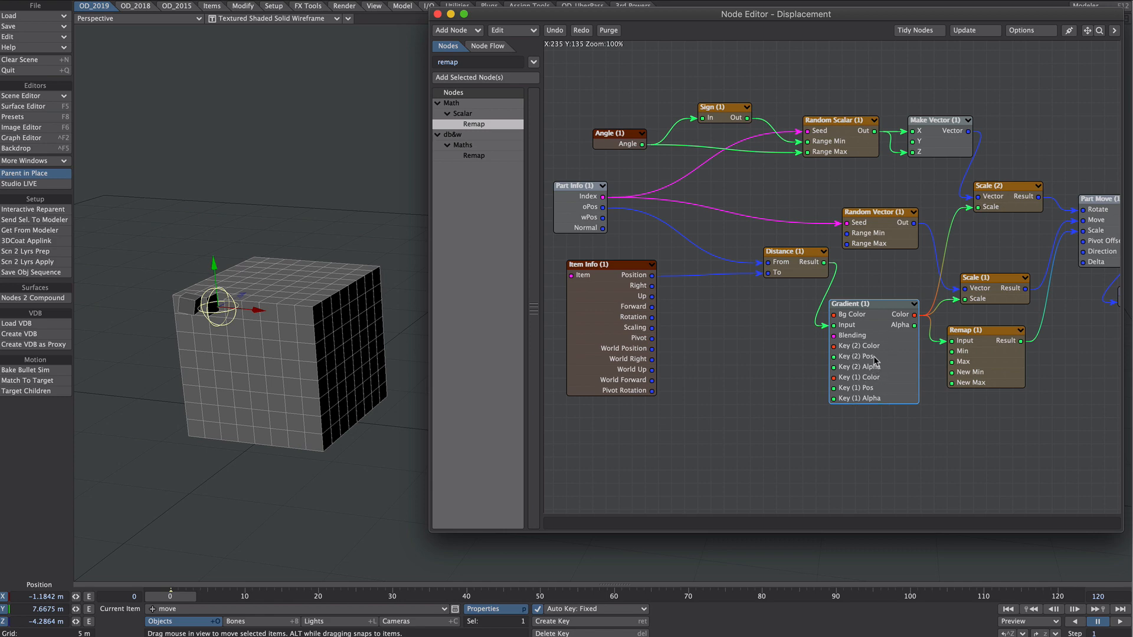
Delete the Gradient node and undo the deletion, recheck its two keys, and nudge the move null to about Y 7.57 m
{"action": "key", "text": "Delete"}
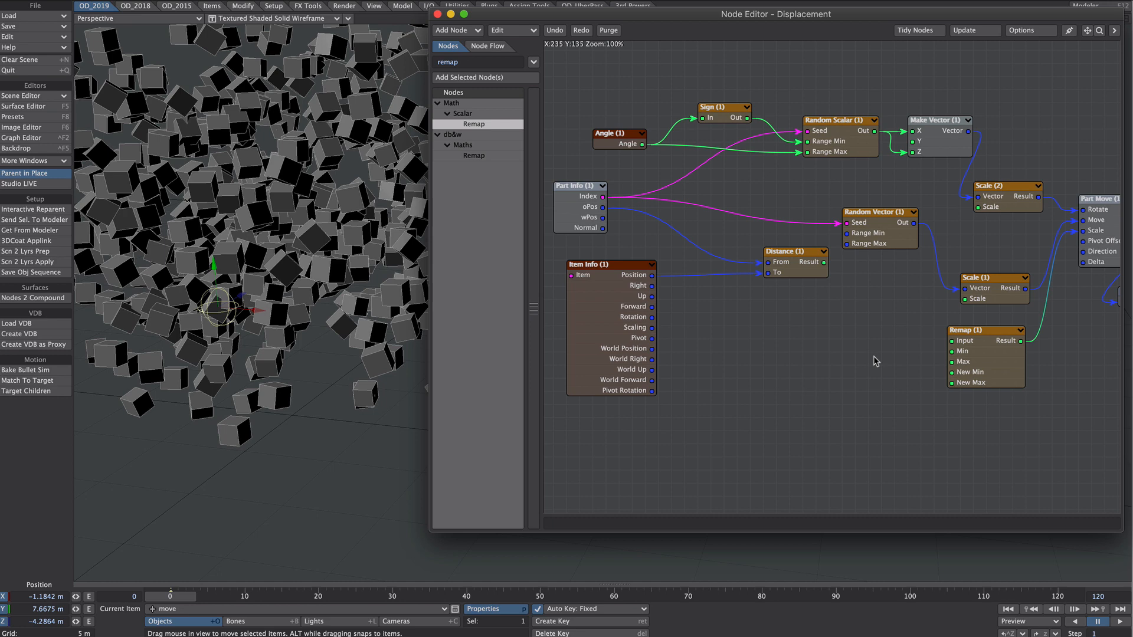
{"action": "left_click", "coordinate": [554, 31]}
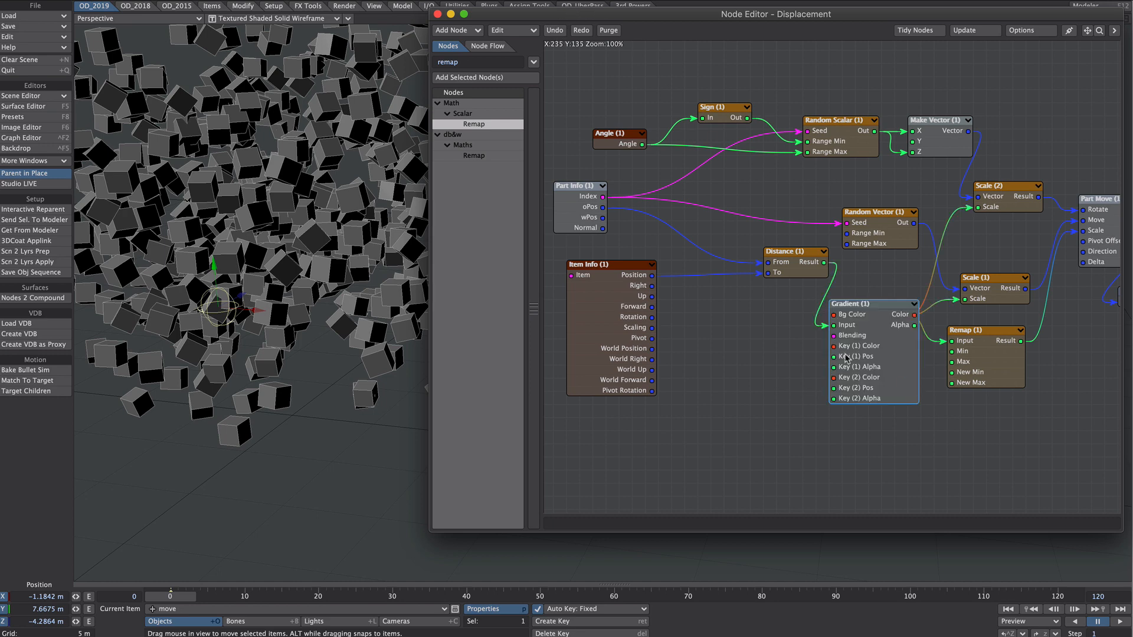
{"action": "double_click", "coordinate": [865, 354]}
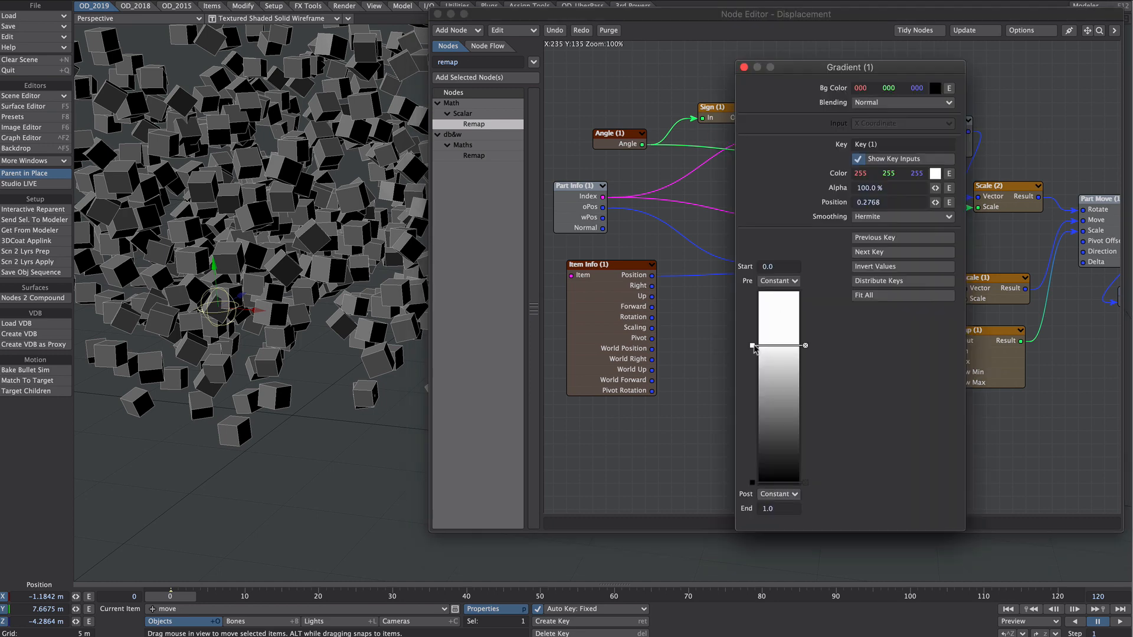
{"action": "left_click", "coordinate": [751, 482]}
{"action": "left_click", "coordinate": [744, 68]}
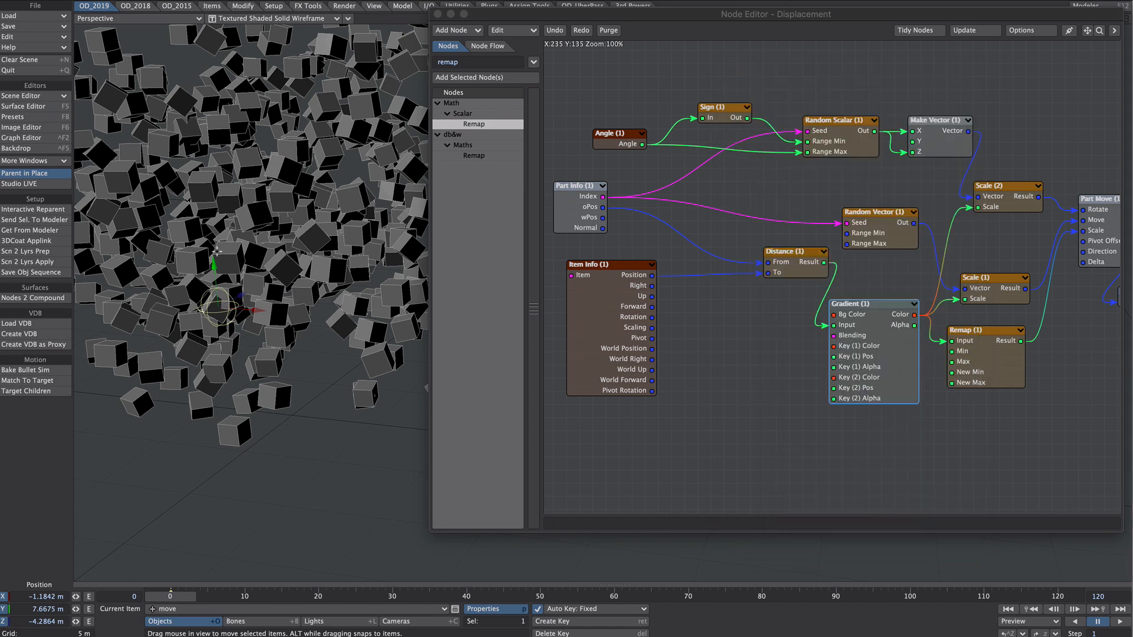
{"action": "left_click_drag", "start_coordinate": [214, 265], "coordinate": [214, 273]}
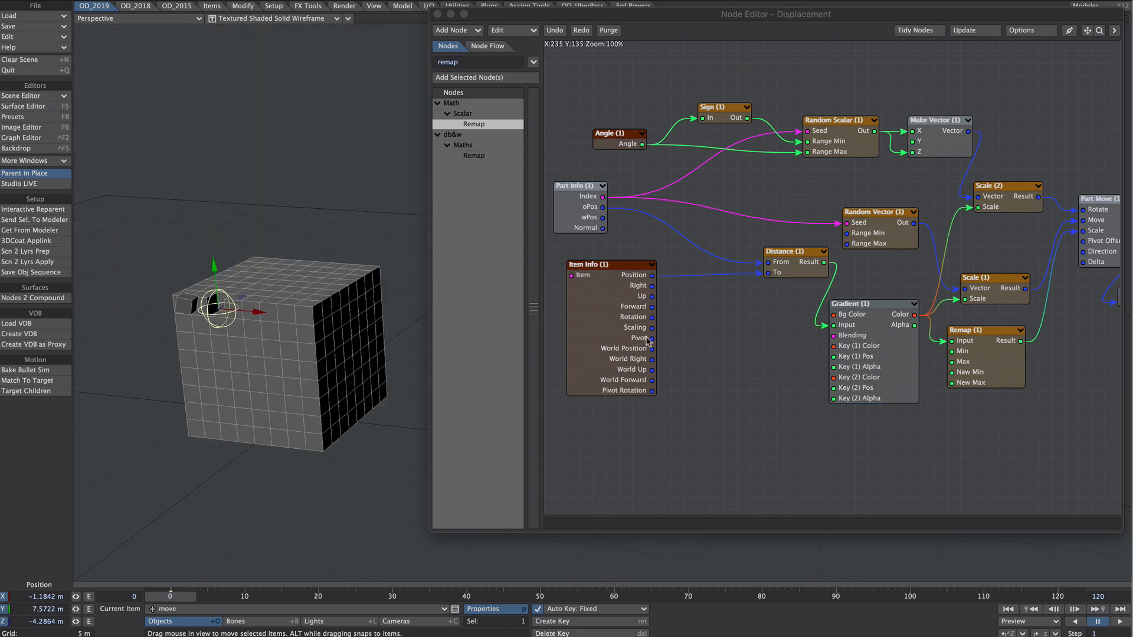
Connect Item Info's Scaling to the Gradient's Key (2) Pos and test it by moving the null and scaling it to about 8.34
{"action": "left_click_drag", "start_coordinate": [652, 328], "coordinate": [833, 387]}
{"action": "key", "text": "shift+h"}
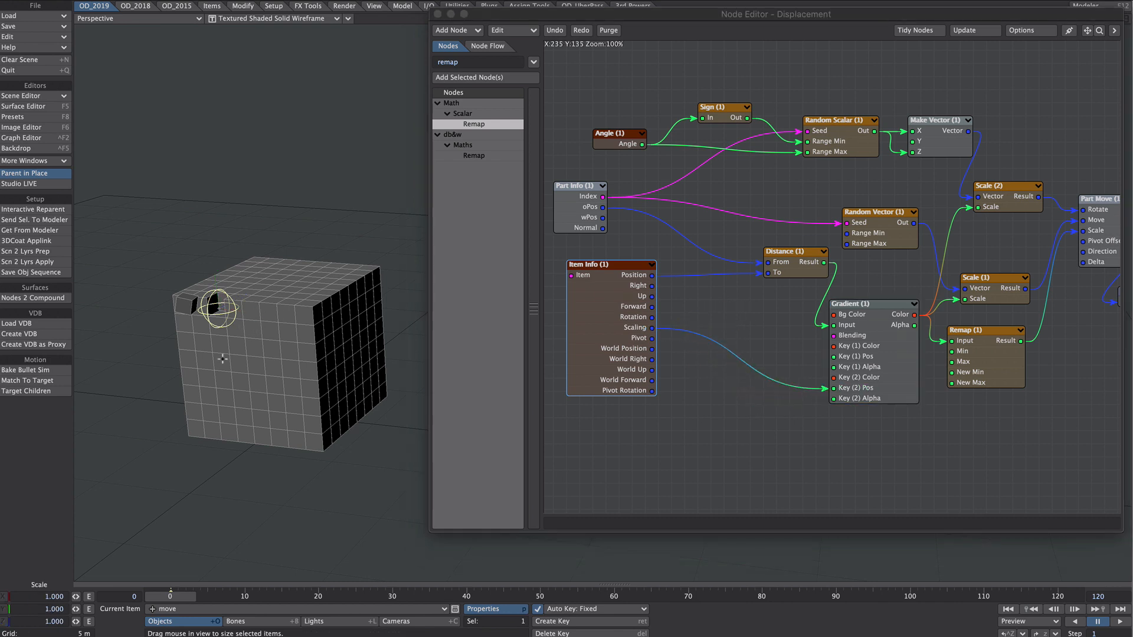
{"action": "mouse_move", "coordinate": [224, 376]}
{"action": "left_mouse_down"}
{"action": "mouse_move", "coordinate": [301, 375]}
{"action": "mouse_move", "coordinate": [200, 375]}
{"action": "mouse_move", "coordinate": [389, 375]}
{"action": "mouse_move", "coordinate": [222, 375]}
{"action": "left_mouse_up"}
{"action": "key", "text": "t"}
{"action": "left_click_drag", "start_coordinate": [251, 290], "coordinate": [300, 263]}
{"action": "left_click_drag", "start_coordinate": [259, 361], "coordinate": [235, 361]}
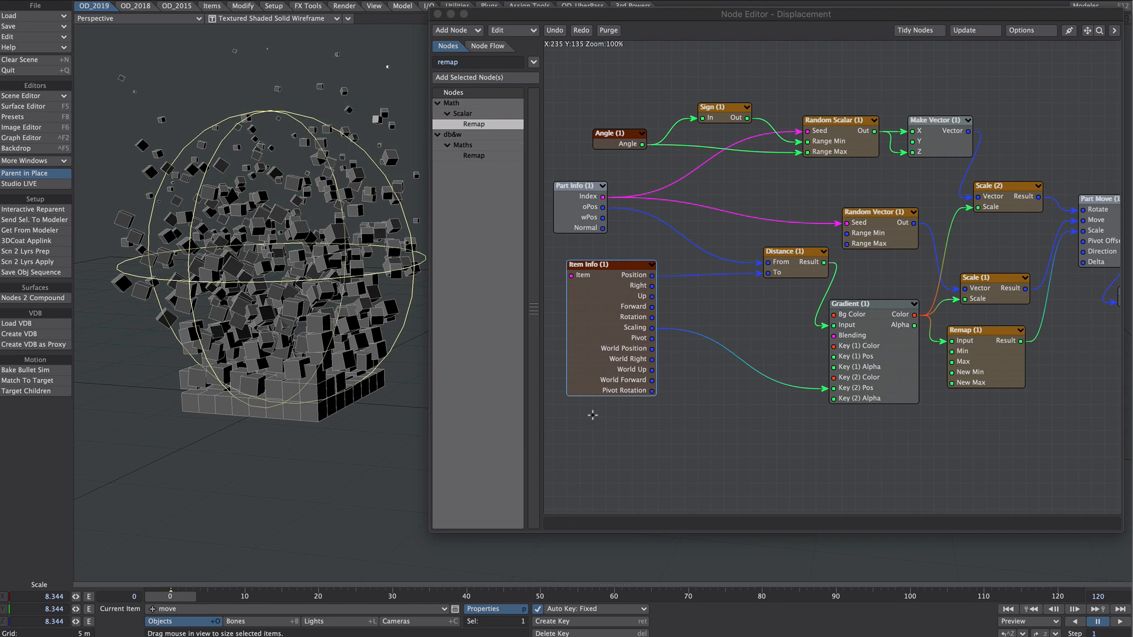
Add a scalar Subtract node between Item Info's Scaling and the Gradient's Key (1) Pos, and move the null to about Z -3.30 m
{"action": "left_click", "coordinate": [473, 62]}
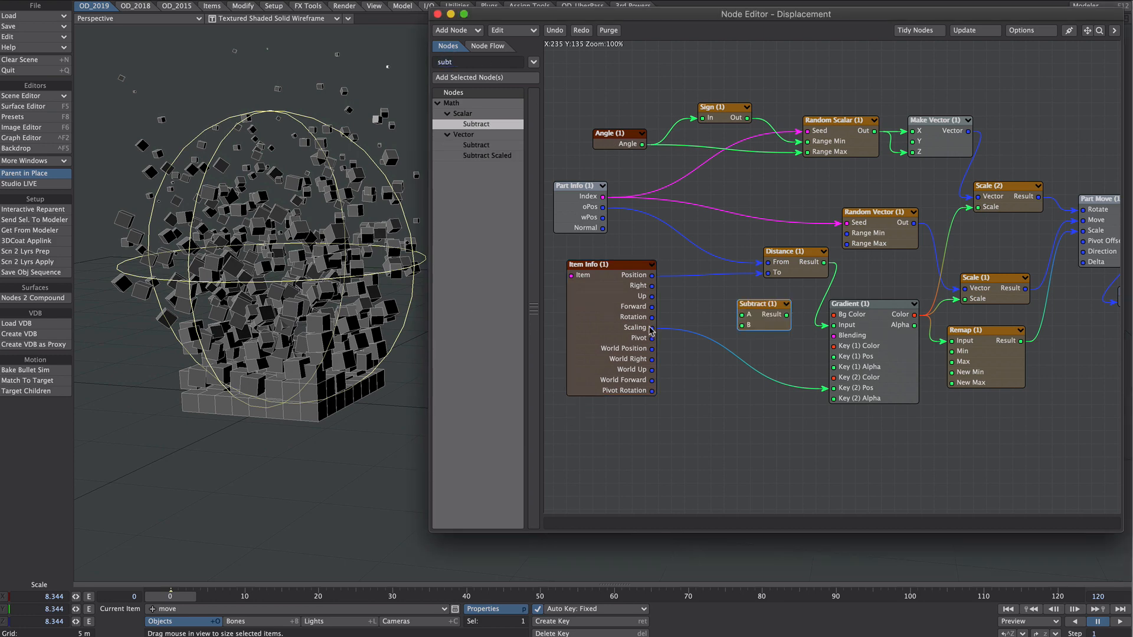
{"action": "left_click_drag", "start_coordinate": [652, 327], "coordinate": [742, 314]}
{"action": "double_click", "coordinate": [763, 319]}
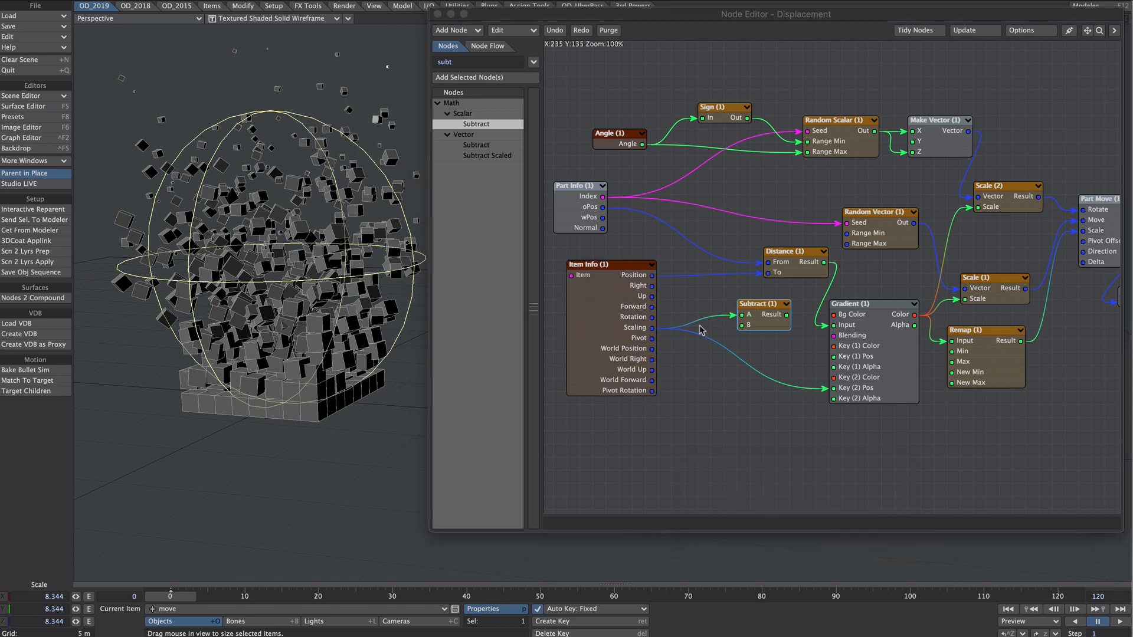
{"action": "left_click_drag", "start_coordinate": [787, 316], "coordinate": [861, 358]}
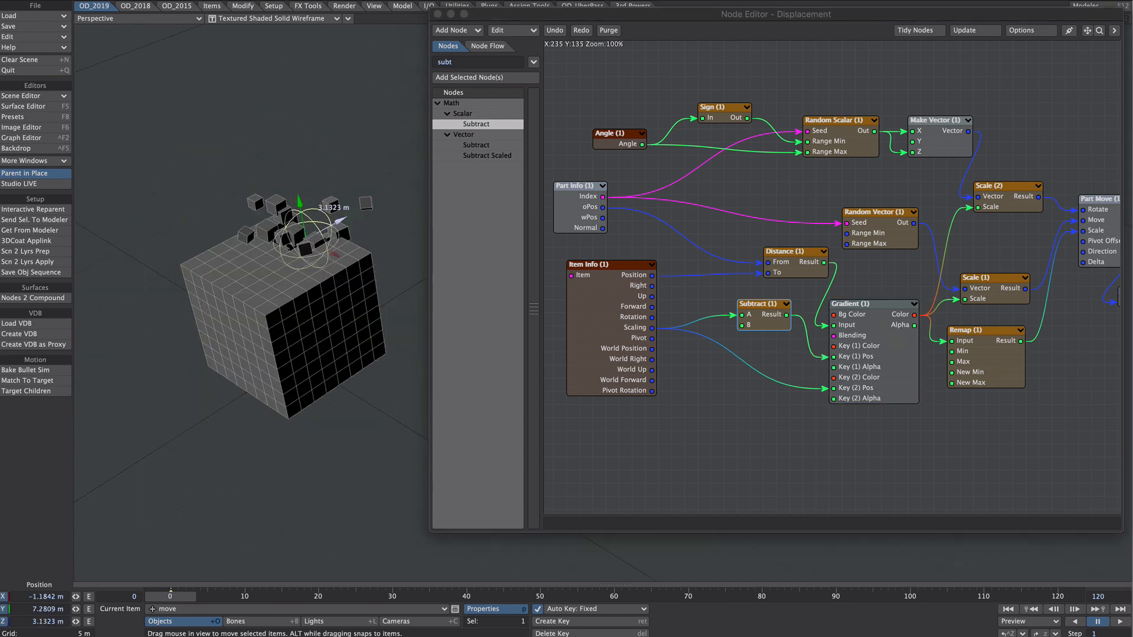
{"action": "left_click_drag", "start_coordinate": [344, 219], "coordinate": [281, 256]}
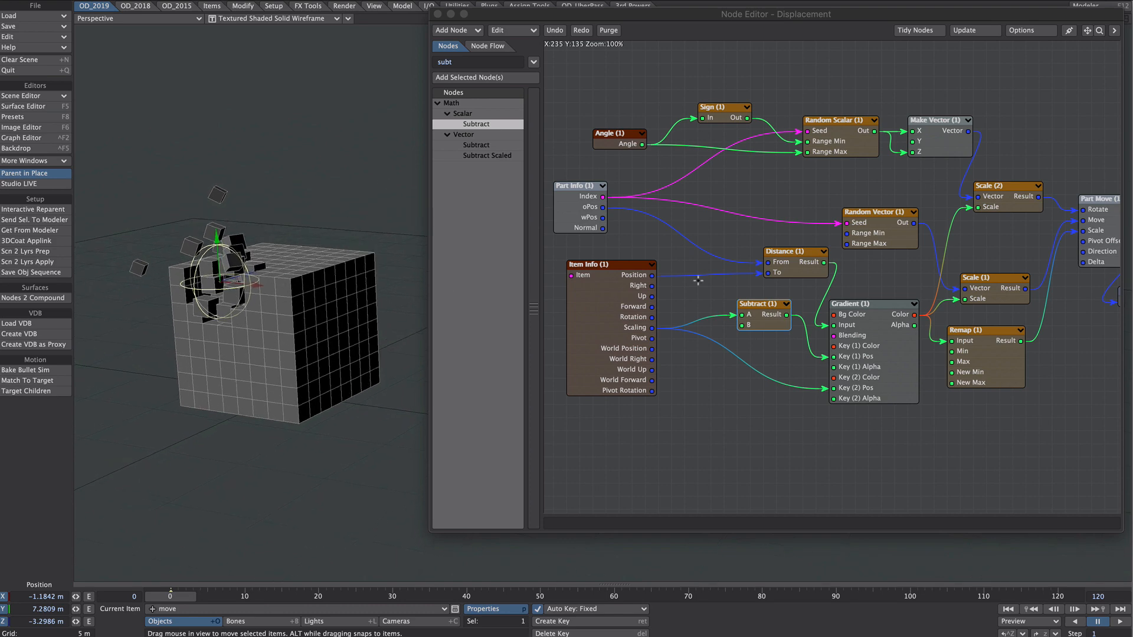
Insert a scalar Clamp node between Subtract's Result and the Gradient's Key (1) Pos, and edit its Low limit
{"action": "left_click", "coordinate": [462, 61]}
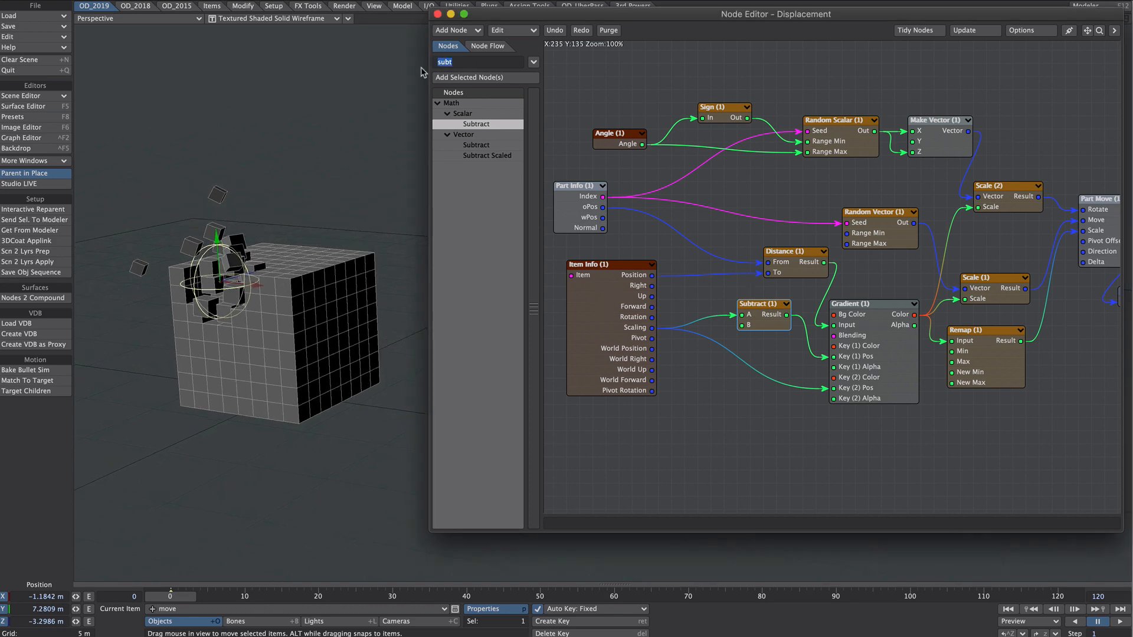
{"action": "type", "text": "clamp"}
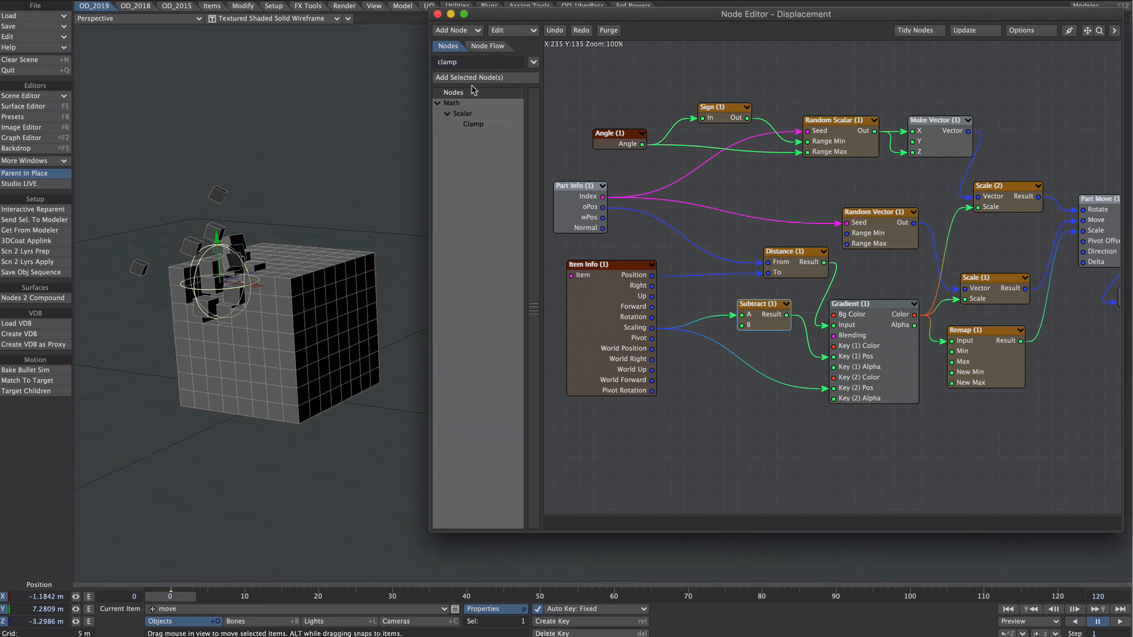
{"action": "double_click", "coordinate": [473, 124]}
{"action": "left_click_drag", "start_coordinate": [826, 260], "coordinate": [771, 382]}
{"action": "left_click_drag", "start_coordinate": [786, 315], "coordinate": [833, 356]}
{"action": "double_click", "coordinate": [783, 403]}
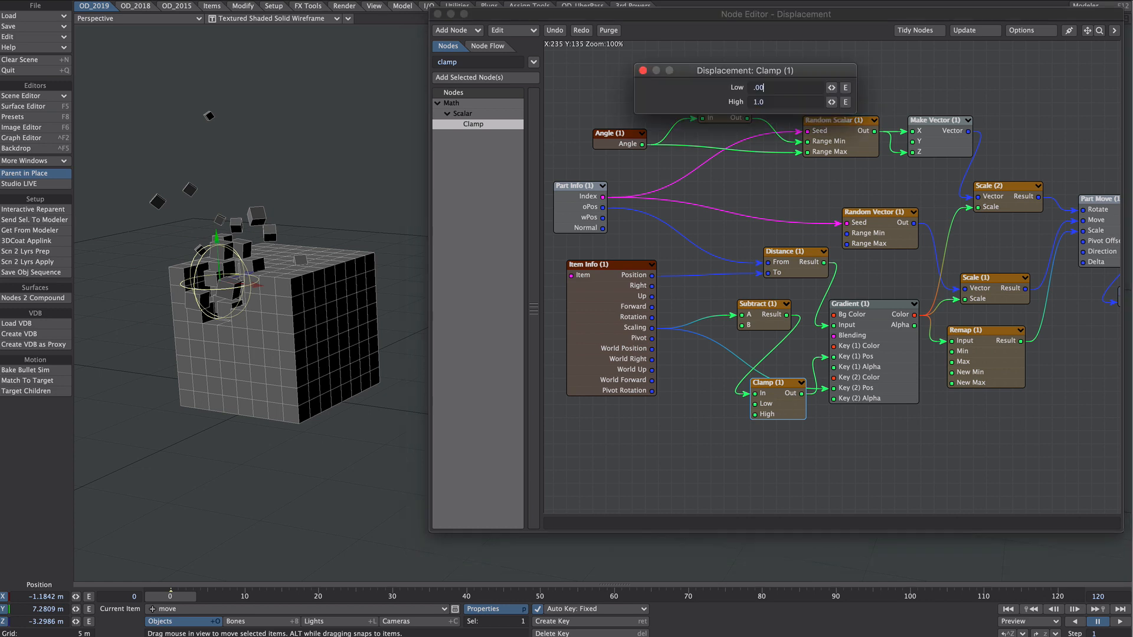
{"action": "key", "text": "Tab"}
{"action": "left_click", "coordinate": [643, 70]}
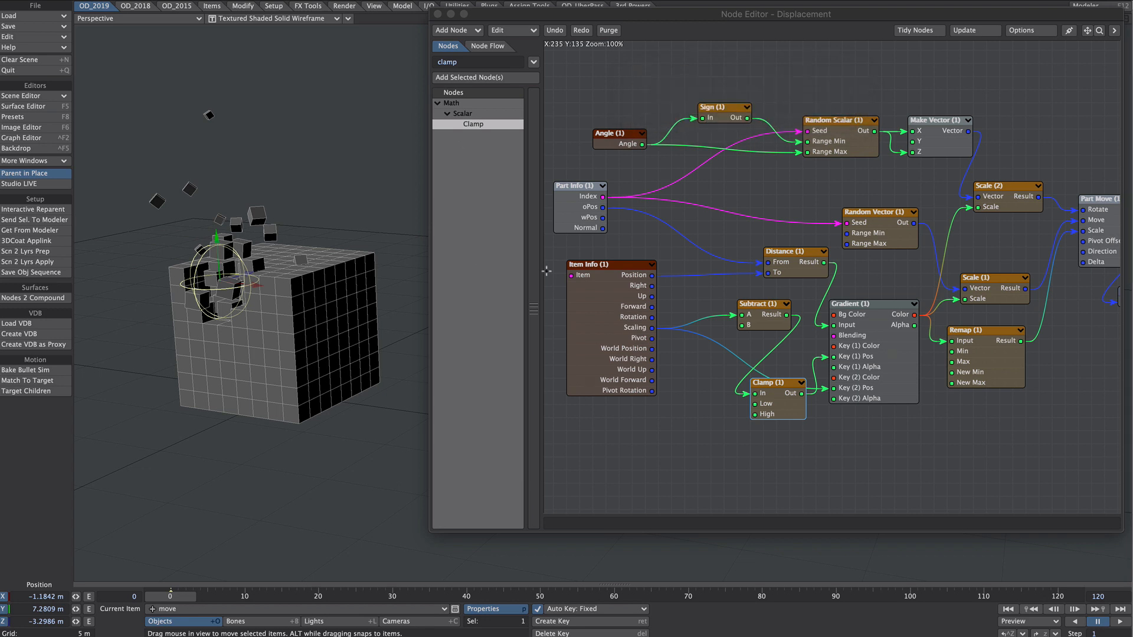
Connect Item Info's Scaling to Clamp's High, and rearrange the Item Info, Subtract and Clamp nodes for a clearer layout
{"action": "left_click_drag", "start_coordinate": [651, 328], "coordinate": [754, 414]}
{"action": "left_click_drag", "start_coordinate": [620, 369], "coordinate": [582, 378]}
{"action": "left_click_drag", "start_coordinate": [759, 320], "coordinate": [693, 320]}
{"action": "left_click_drag", "start_coordinate": [767, 389], "coordinate": [773, 353]}
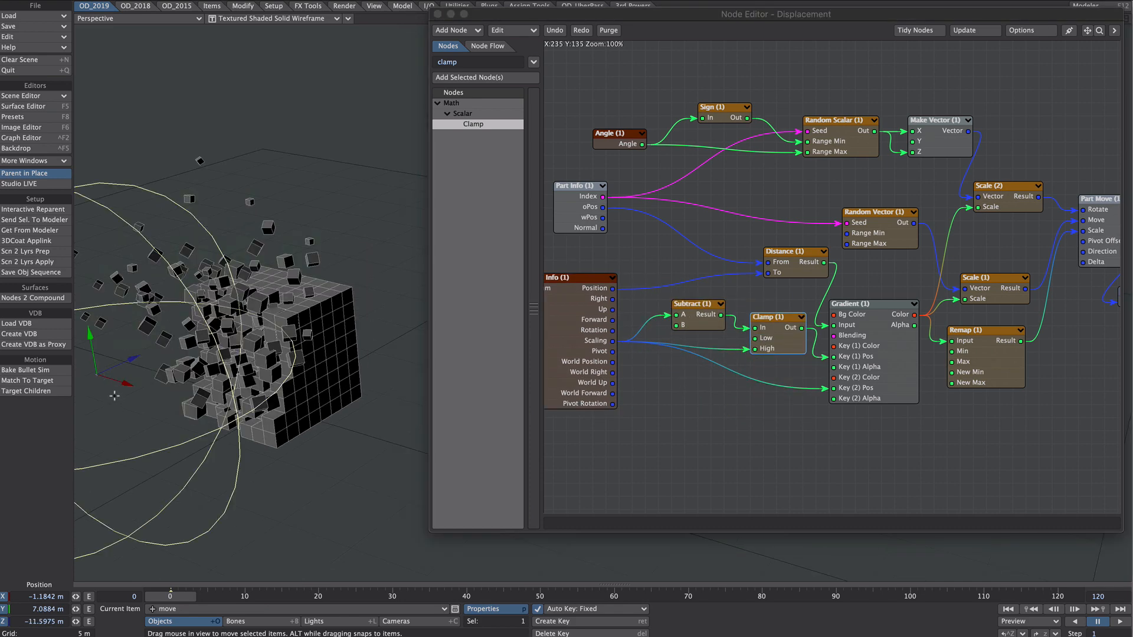
Move and resize the move null around the box array to test the scale-driven falloff
{"action": "left_click_drag", "start_coordinate": [136, 358], "coordinate": [391, 244]}
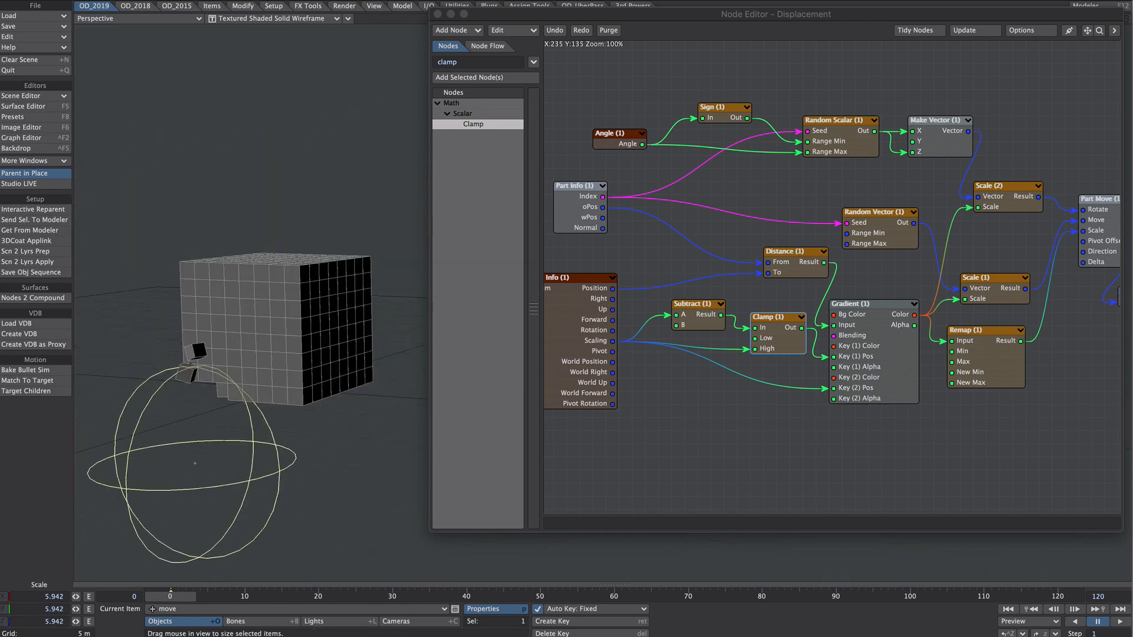
{"action": "left_click_drag", "start_coordinate": [194, 463], "coordinate": [313, 463]}
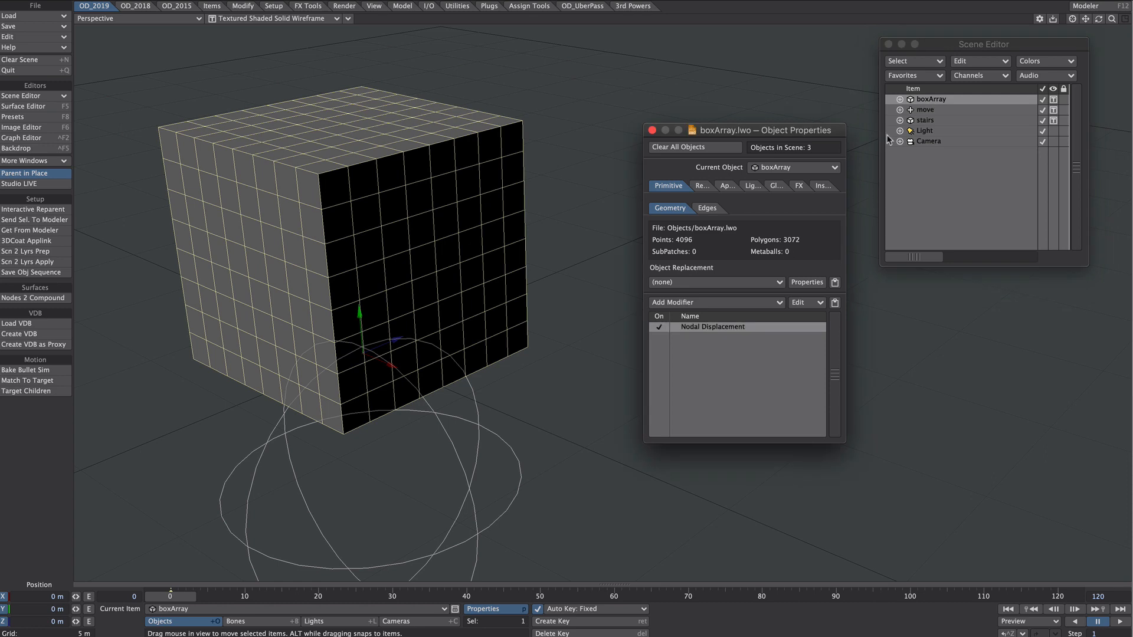
Copy the Nodal Displacement modifier from boxArray and paste it onto the stairs object
{"action": "left_click", "coordinate": [696, 329]}
{"action": "right_click", "coordinate": [662, 327]}
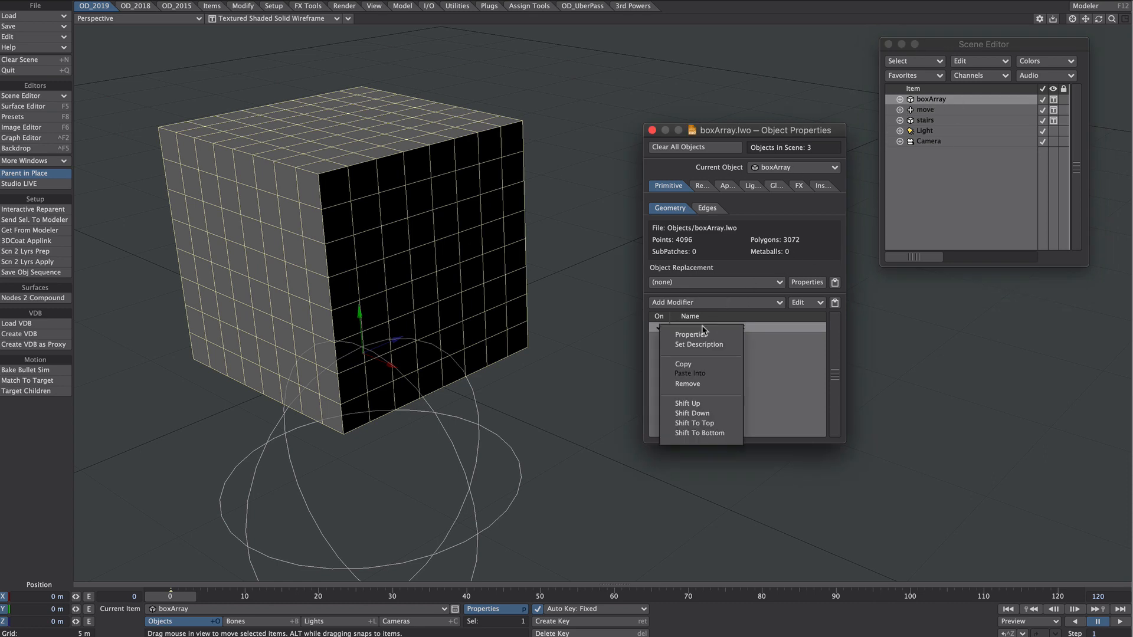
{"action": "left_click", "coordinate": [701, 365]}
{"action": "left_click", "coordinate": [924, 121]}
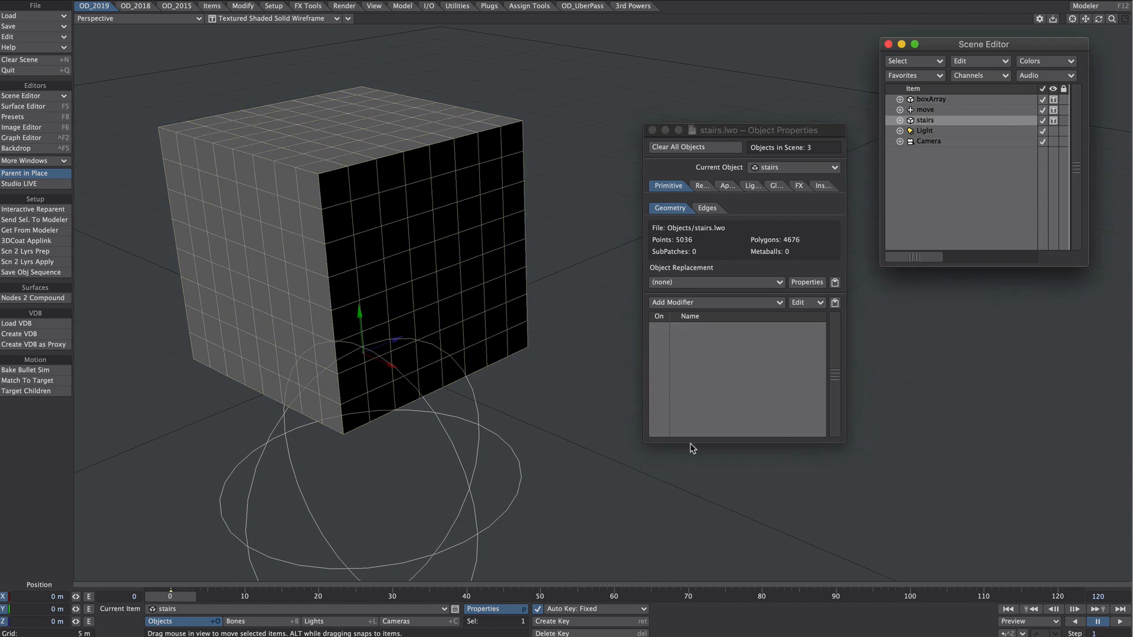
{"action": "right_click", "coordinate": [732, 362]}
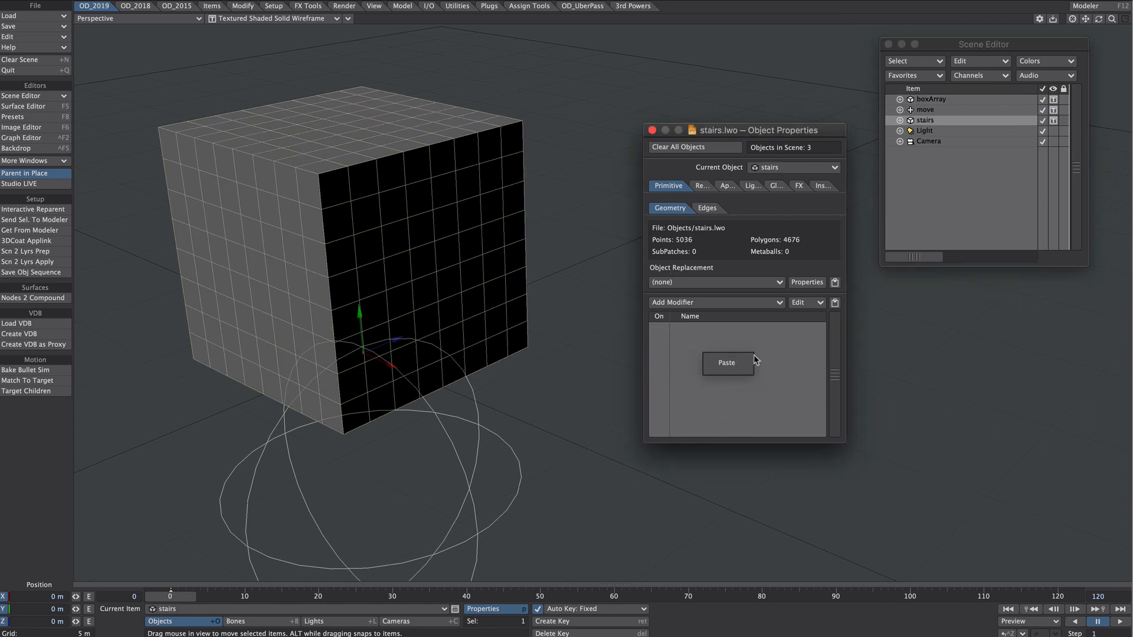
{"action": "left_click", "coordinate": [726, 362]}
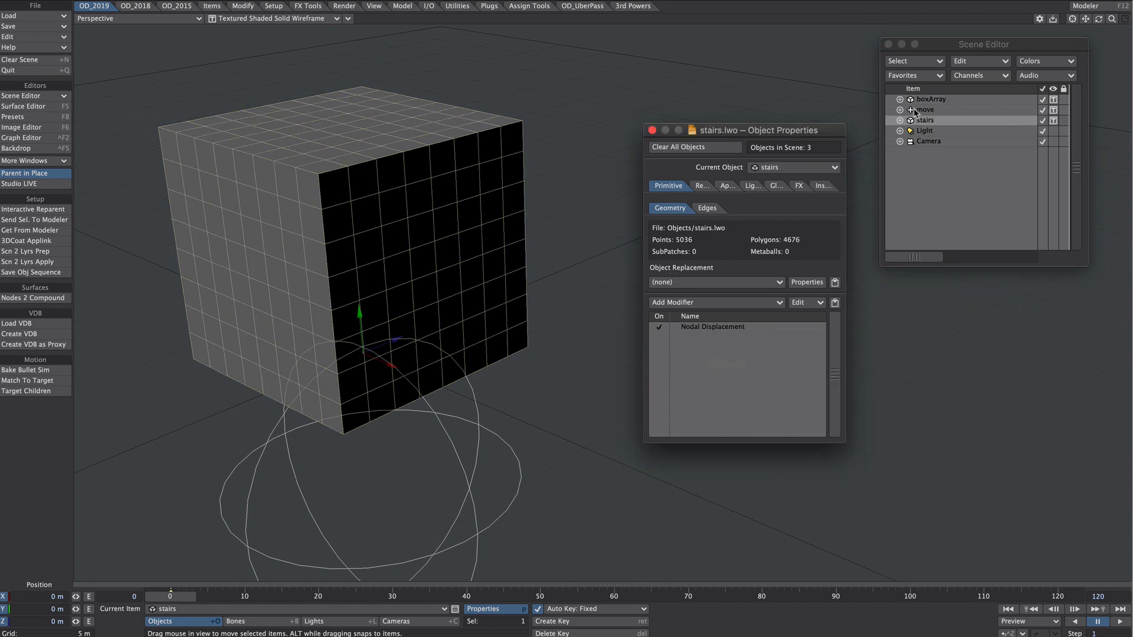
Hide boxArray in the viewport and move the move null up through the spiral stairs to test the effect
{"action": "left_click", "coordinate": [1050, 100]}
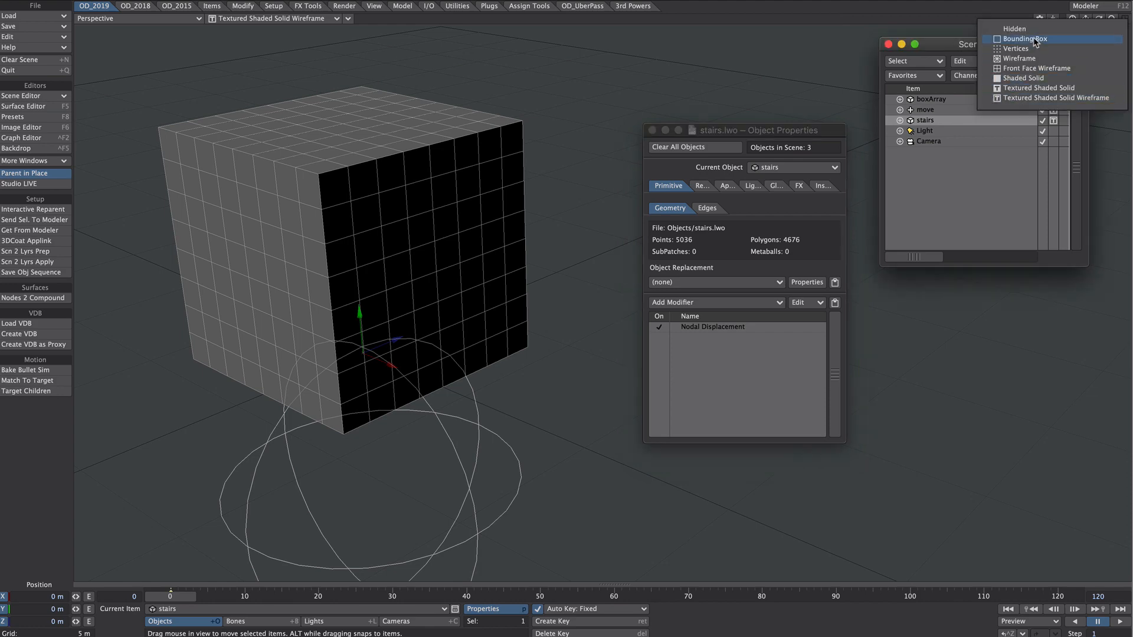
{"action": "left_click", "coordinate": [1014, 29]}
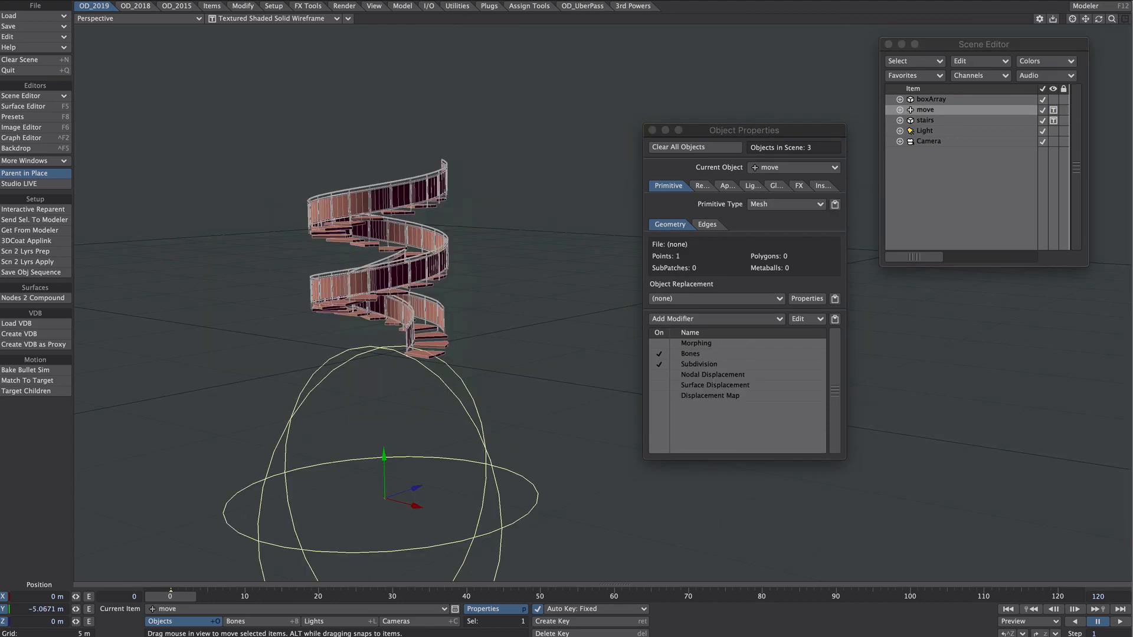
{"action": "left_click_drag", "start_coordinate": [383, 458], "coordinate": [381, 265]}
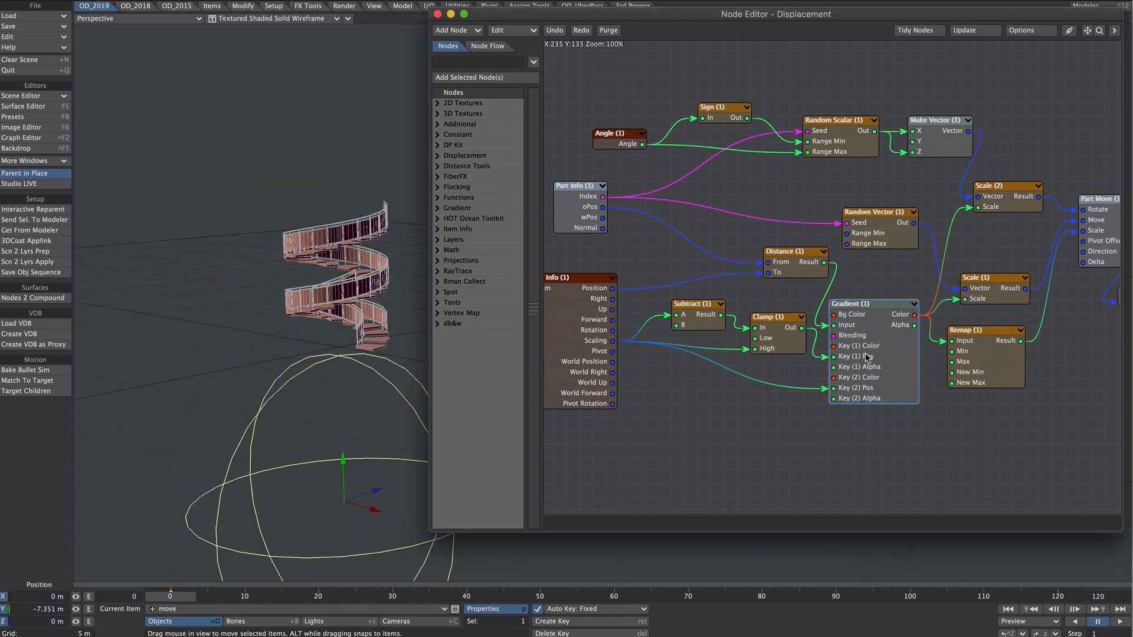
Reverse the Gradient by making Key (1) black and Key (2) white, and raise the move null to about Y 3.72 m
{"action": "double_click", "coordinate": [838, 327]}
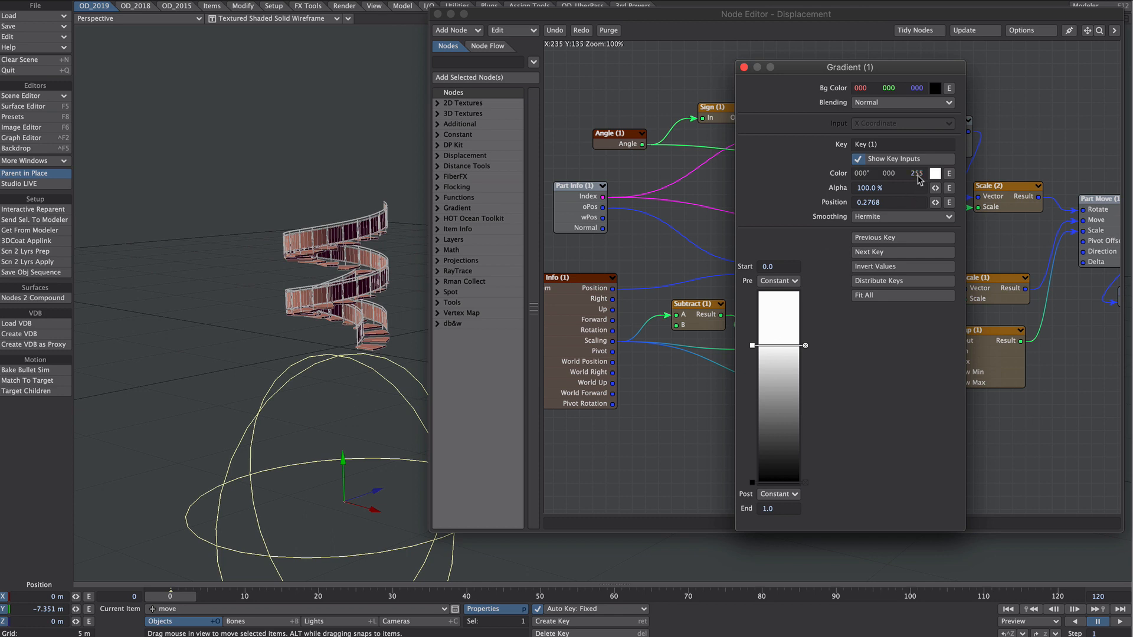
{"action": "left_click_drag", "start_coordinate": [919, 180], "coordinate": [959, 175]}
{"action": "left_click", "coordinate": [775, 482]}
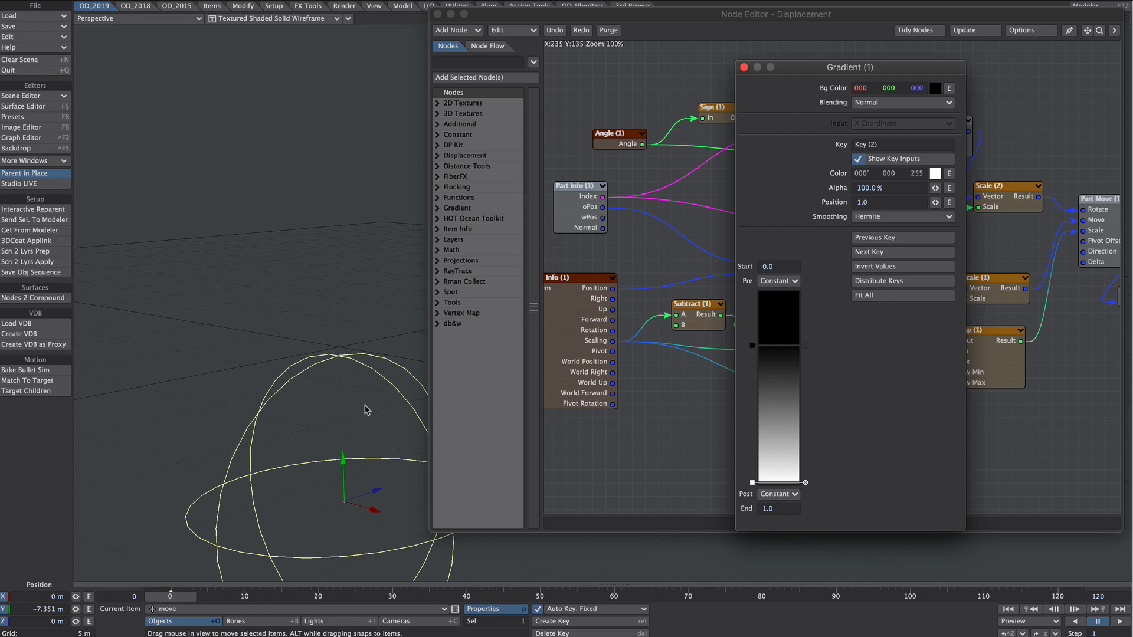
{"action": "left_click_drag", "start_coordinate": [335, 455], "coordinate": [332, 220]}
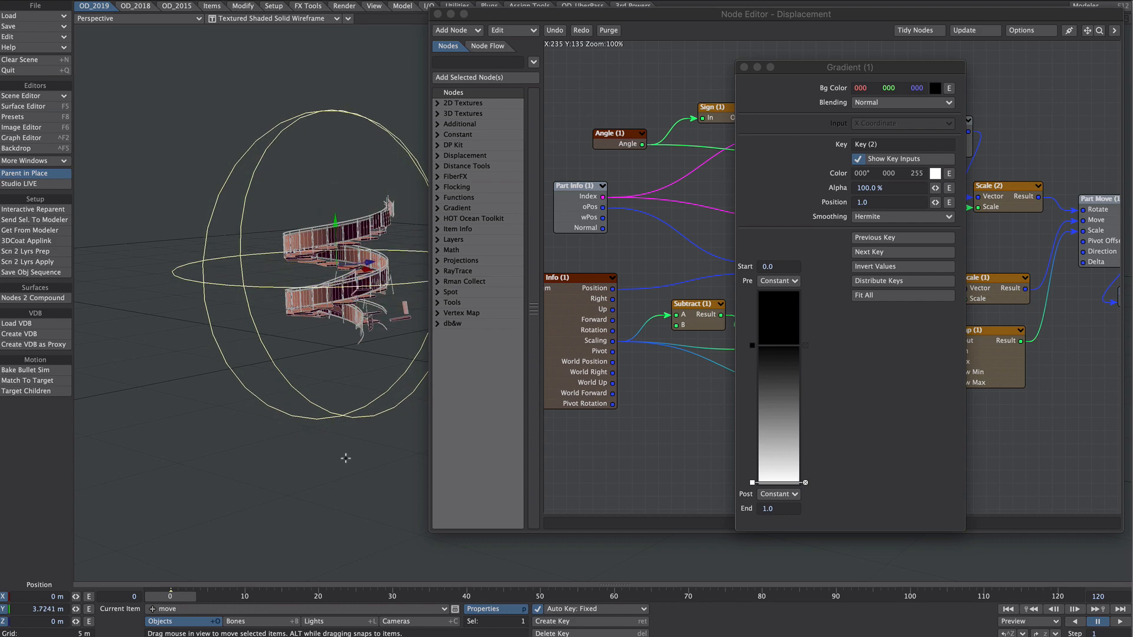
Enlarge the move null and lower it beneath the spiral stairs to about Y -2.77 m
{"action": "key", "text": "shift+h"}
{"action": "left_click_drag", "start_coordinate": [324, 457], "coordinate": [389, 457]}
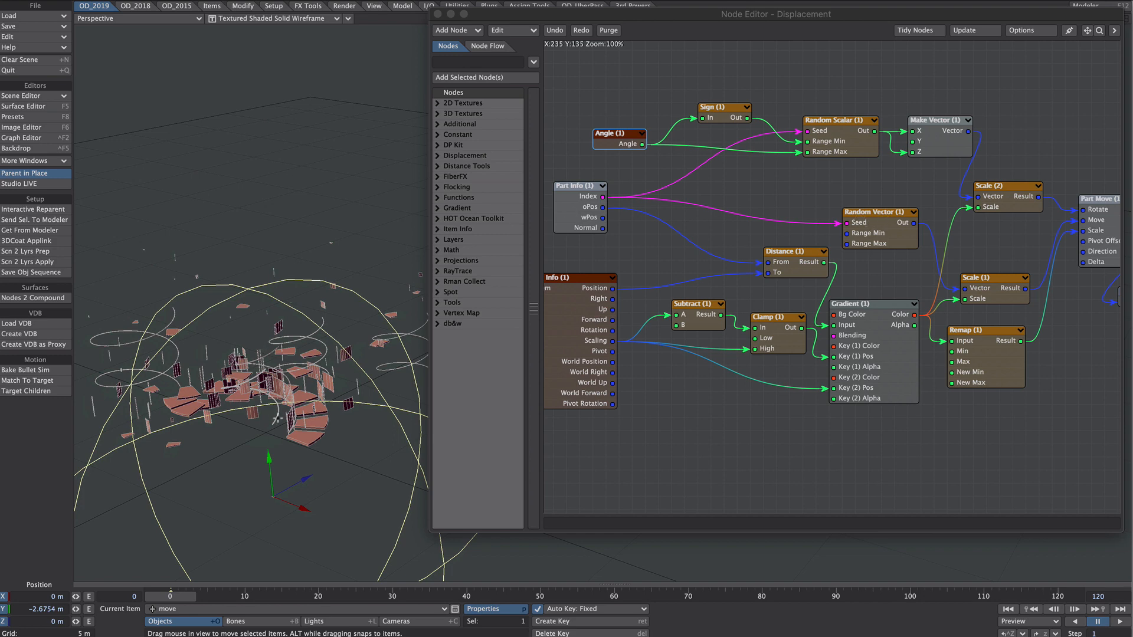
{"action": "mouse_move", "coordinate": [252, 410]}
{"action": "left_mouse_down"}
{"action": "mouse_move", "coordinate": [253, 491]}
{"action": "mouse_move", "coordinate": [252, 378]}
{"action": "mouse_move", "coordinate": [253, 466]}
{"action": "mouse_move", "coordinate": [252, 411]}
{"action": "left_mouse_up"}
Set the Part Move node's pivot to Down and lower the move null to about Y -4.45 m
{"action": "left_click_drag", "start_coordinate": [1087, 30], "coordinate": [897, 40]}
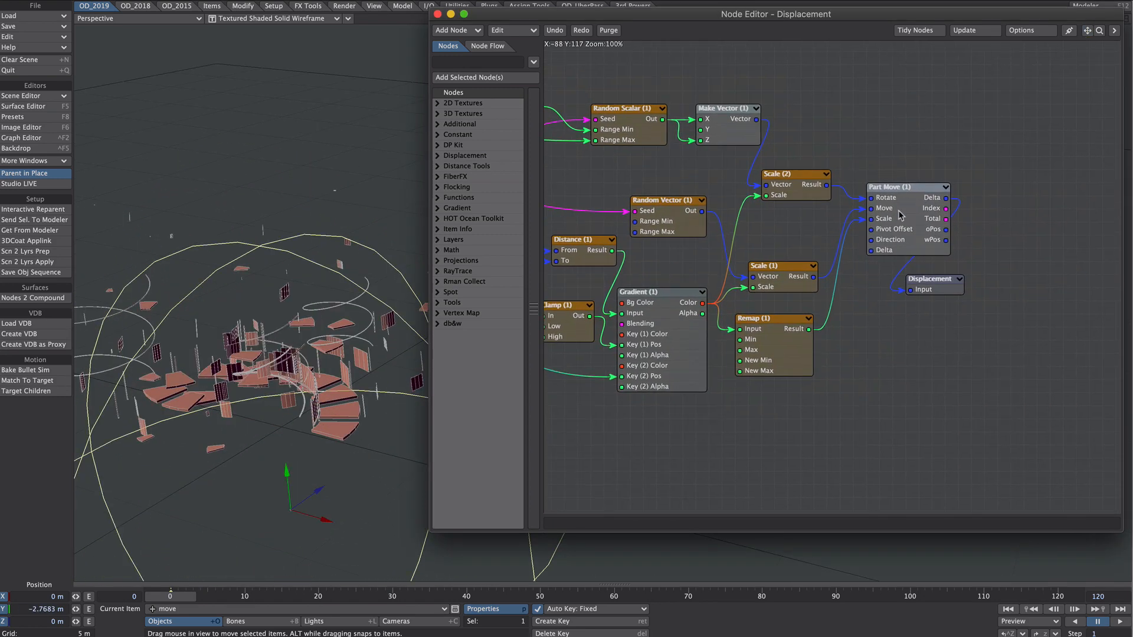
{"action": "double_click", "coordinate": [902, 187]}
{"action": "left_click", "coordinate": [785, 102]}
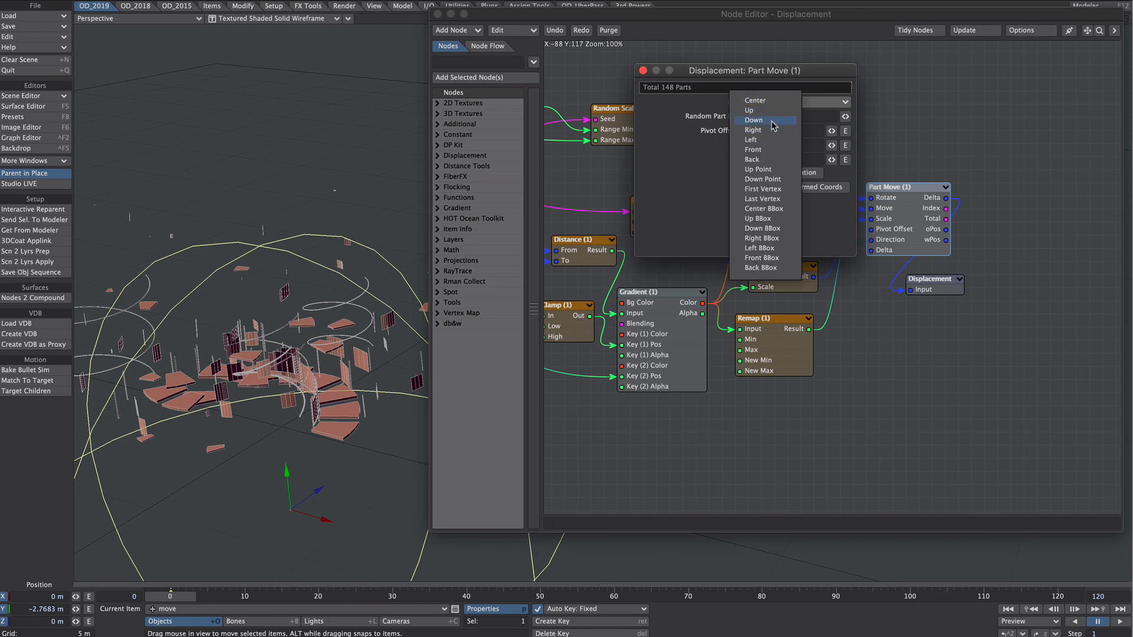
{"action": "left_click", "coordinate": [778, 121]}
{"action": "left_click_drag", "start_coordinate": [280, 475], "coordinate": [283, 509]}
Try the Right pivot and a neighbouring side pivot for Part Move, and raise the move null to about Y -0.62 m
{"action": "left_click", "coordinate": [773, 103]}
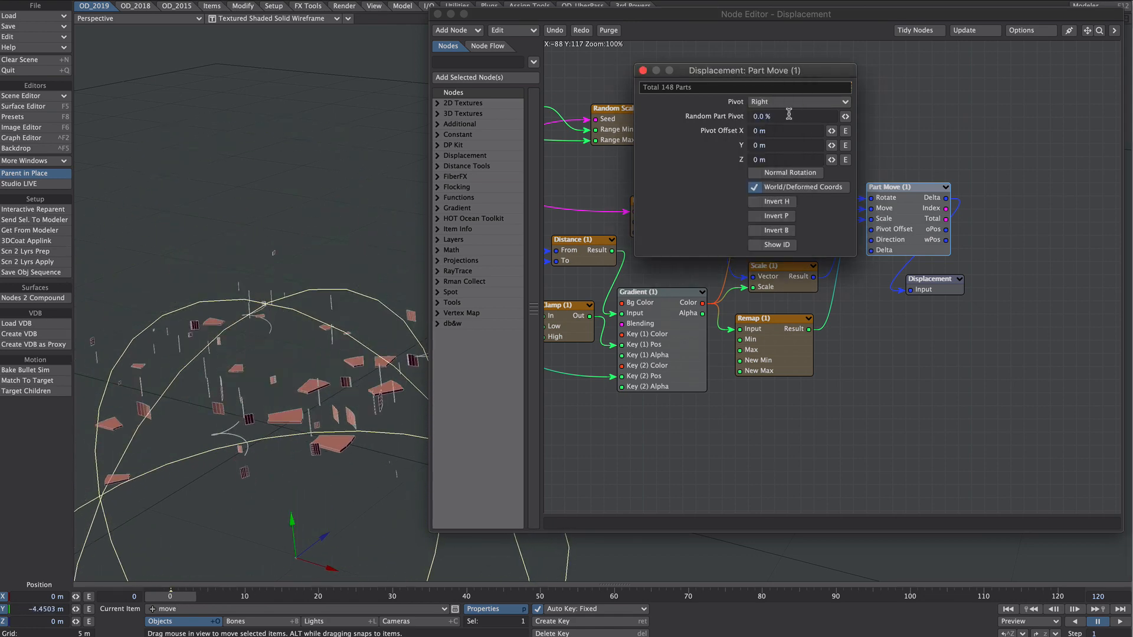
{"action": "left_click", "coordinate": [773, 103]}
{"action": "left_click", "coordinate": [767, 112]}
{"action": "left_click_drag", "start_coordinate": [287, 534], "coordinate": [281, 383]}
Set the Part Move pivot to Back, close the node's settings and test the effect by moving the null through the stairs
{"action": "left_click", "coordinate": [773, 103]}
{"action": "left_click", "coordinate": [774, 116]}
{"action": "left_click", "coordinate": [775, 105]}
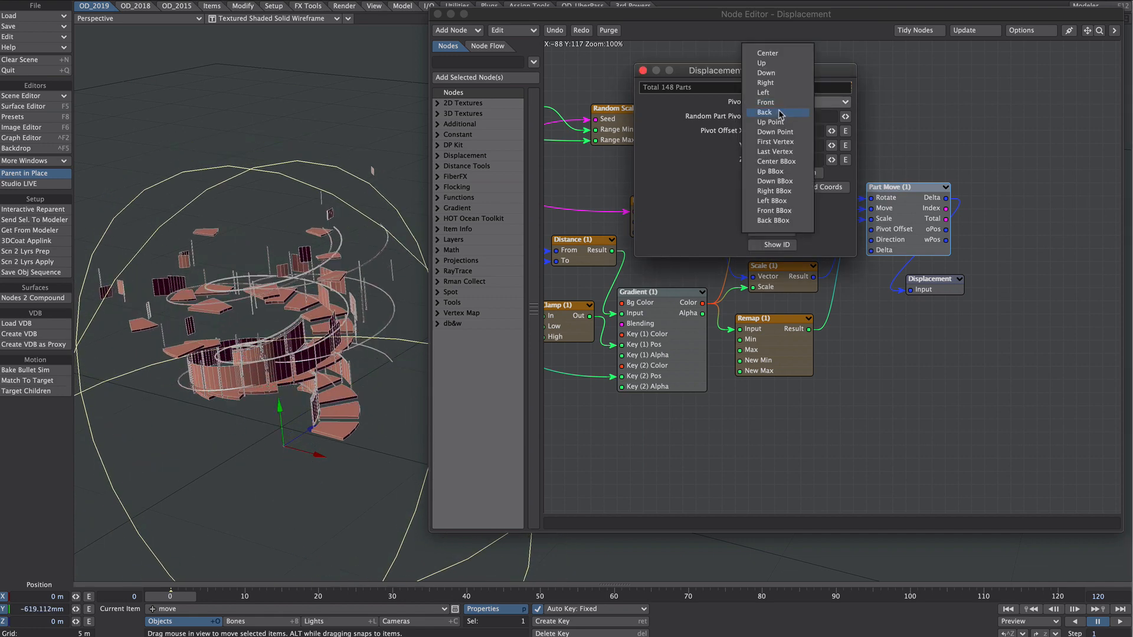
{"action": "left_click", "coordinate": [780, 113]}
{"action": "left_click", "coordinate": [642, 70]}
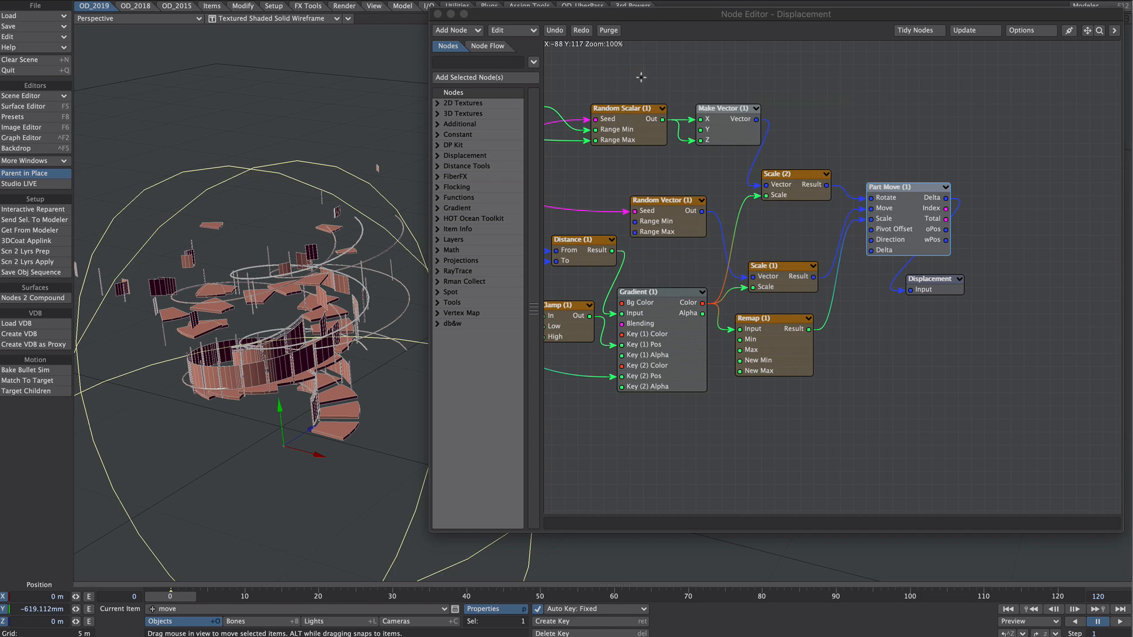
{"action": "mouse_move", "coordinate": [280, 409]}
{"action": "left_mouse_down"}
{"action": "mouse_move", "coordinate": [278, 472]}
{"action": "mouse_move", "coordinate": [278, 354]}
{"action": "mouse_move", "coordinate": [282, 410]}
{"action": "left_mouse_up"}
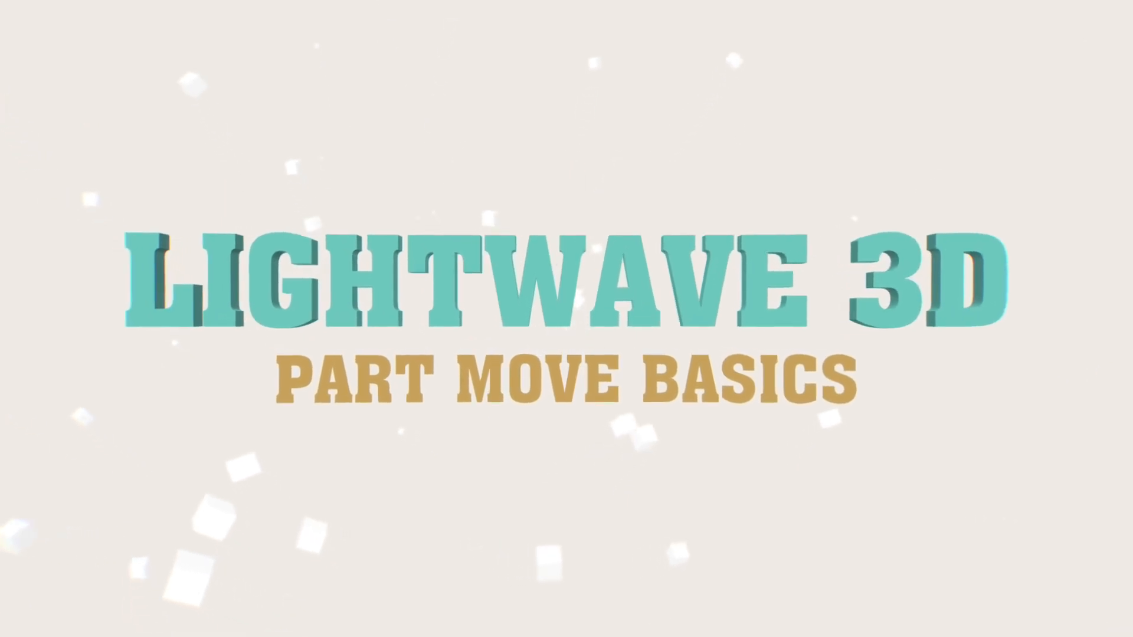
Play the boxesX animation to examine how the row of boxes is displaced
{"action": "left_click", "coordinate": [1119, 624]}
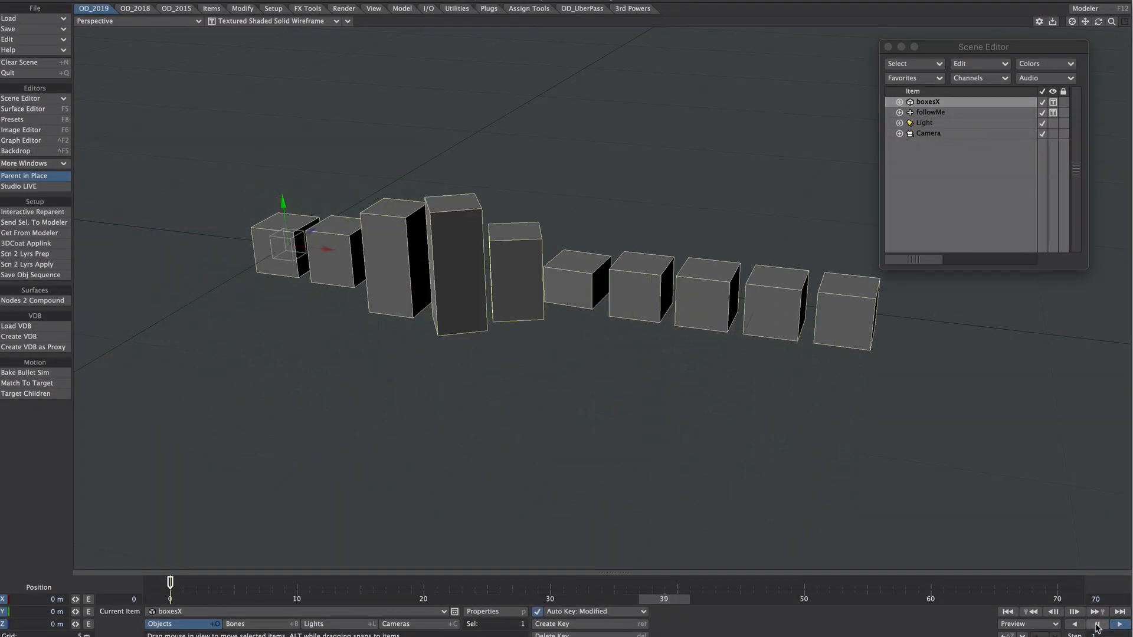